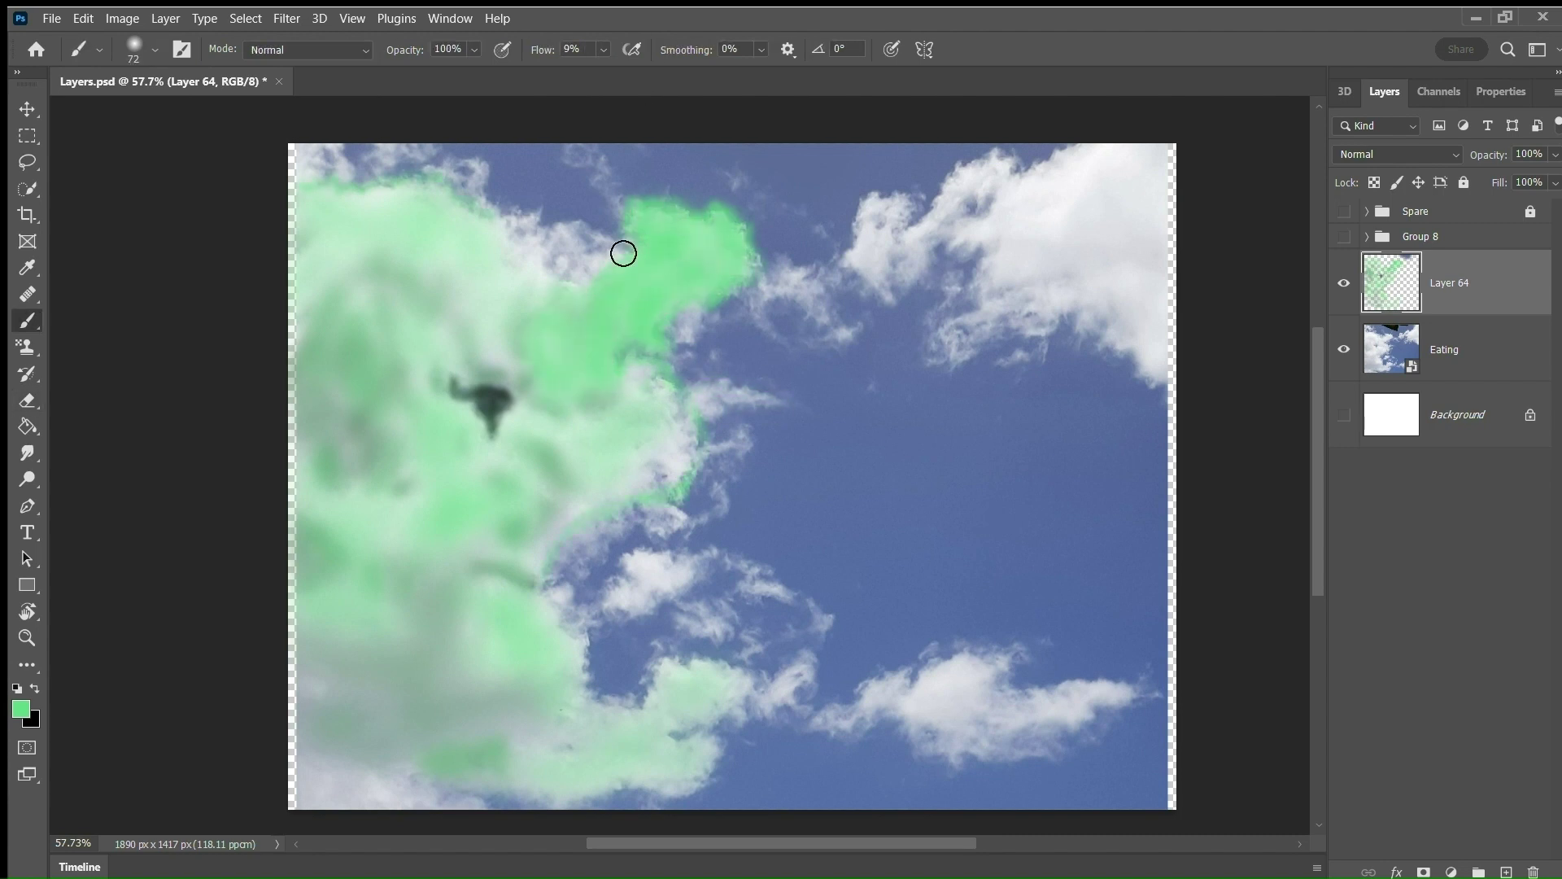
Erase the green spill from the cloud above the lower jaw and tidy the painted edge along the creature's lower body.
key(e)
mouse_move(577, 724)
mouse_down()
mouse_move(700, 676)
mouse_move(722, 687)
mouse_move(683, 722)
mouse_move(318, 782)
mouse_up()
key(b)
Shade the creature's head and lower body with sampled darker green, using a brush of about 100 px.
alt+click(439, 772)
key(])
key(])
key(])
key(])
key(])
key(])
key(])
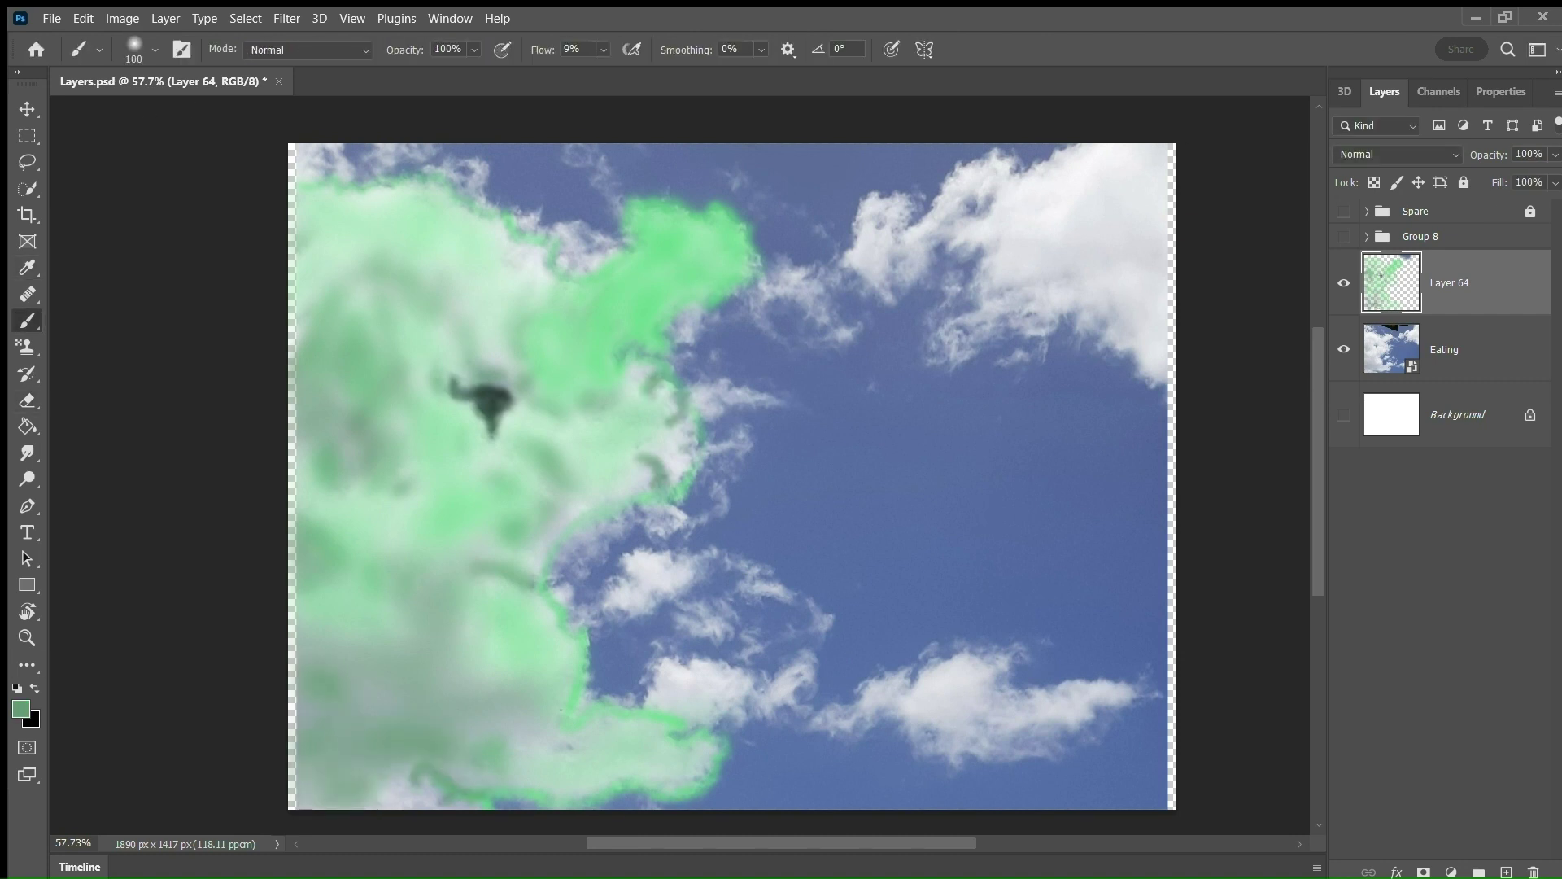
alt+click(367, 277)
mouse_move(366, 276)
mouse_down()
mouse_move(471, 645)
mouse_move(317, 782)
mouse_up()
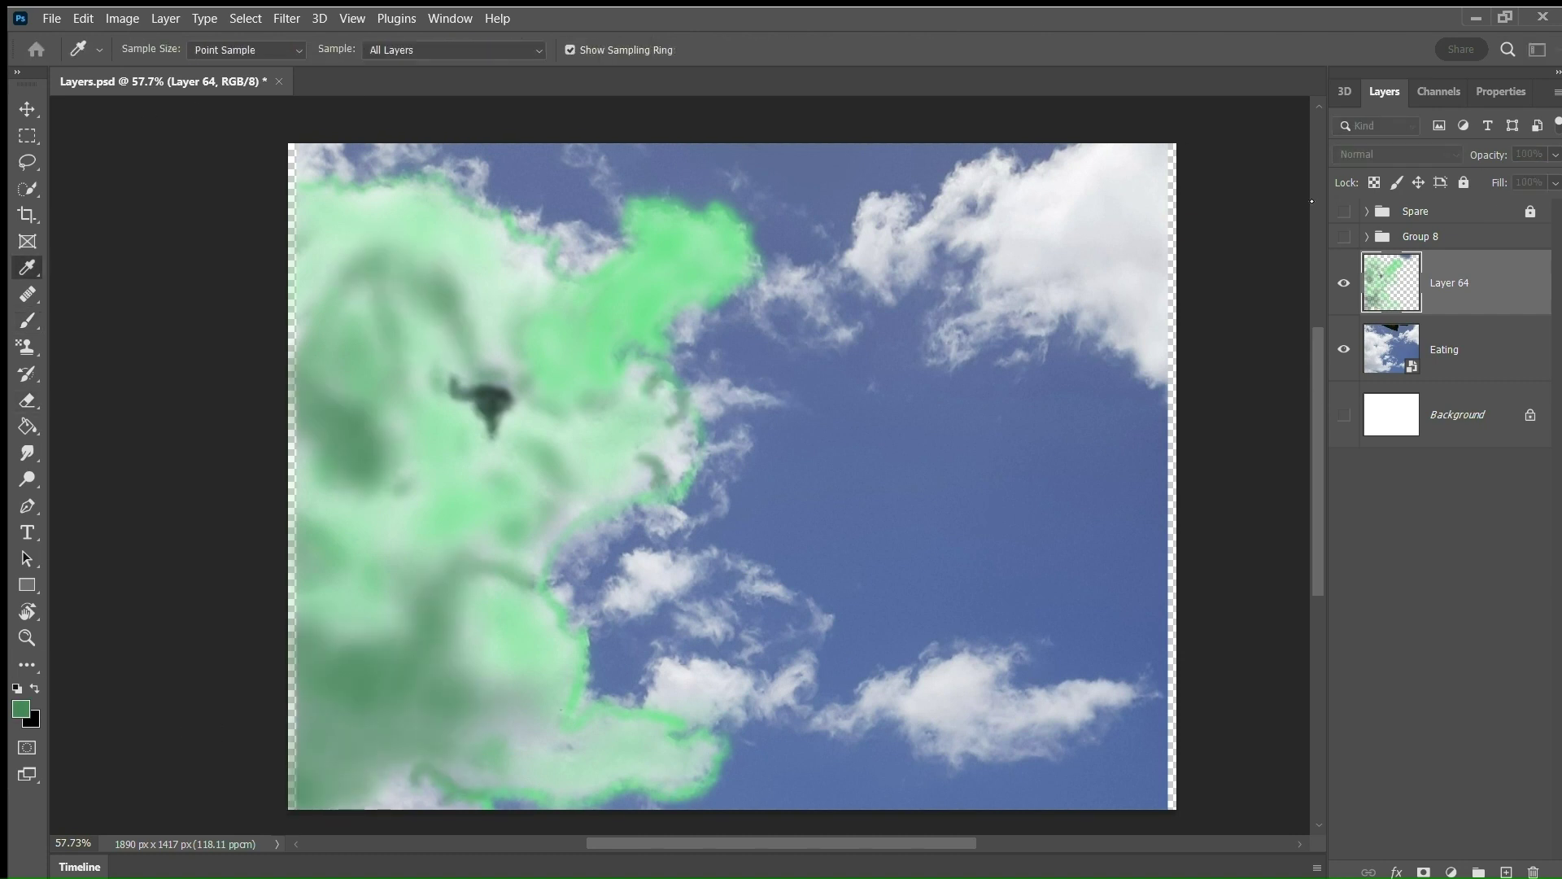
Fill the creature's head, raised arm, snout and lower body with solid sampled green, using smaller brushes near the edges.
alt+click(489, 244)
mouse_move(488, 244)
mouse_down()
mouse_move(381, 234)
mouse_move(407, 269)
mouse_up()
key([)
key([)
key([)
key([)
mouse_move(649, 477)
mouse_down()
mouse_move(494, 621)
mouse_move(635, 756)
mouse_up()
mouse_move(635, 391)
mouse_down()
mouse_move(440, 209)
mouse_move(578, 474)
mouse_move(603, 456)
mouse_move(458, 655)
mouse_up()
key(])
key(])
key(])
key(])
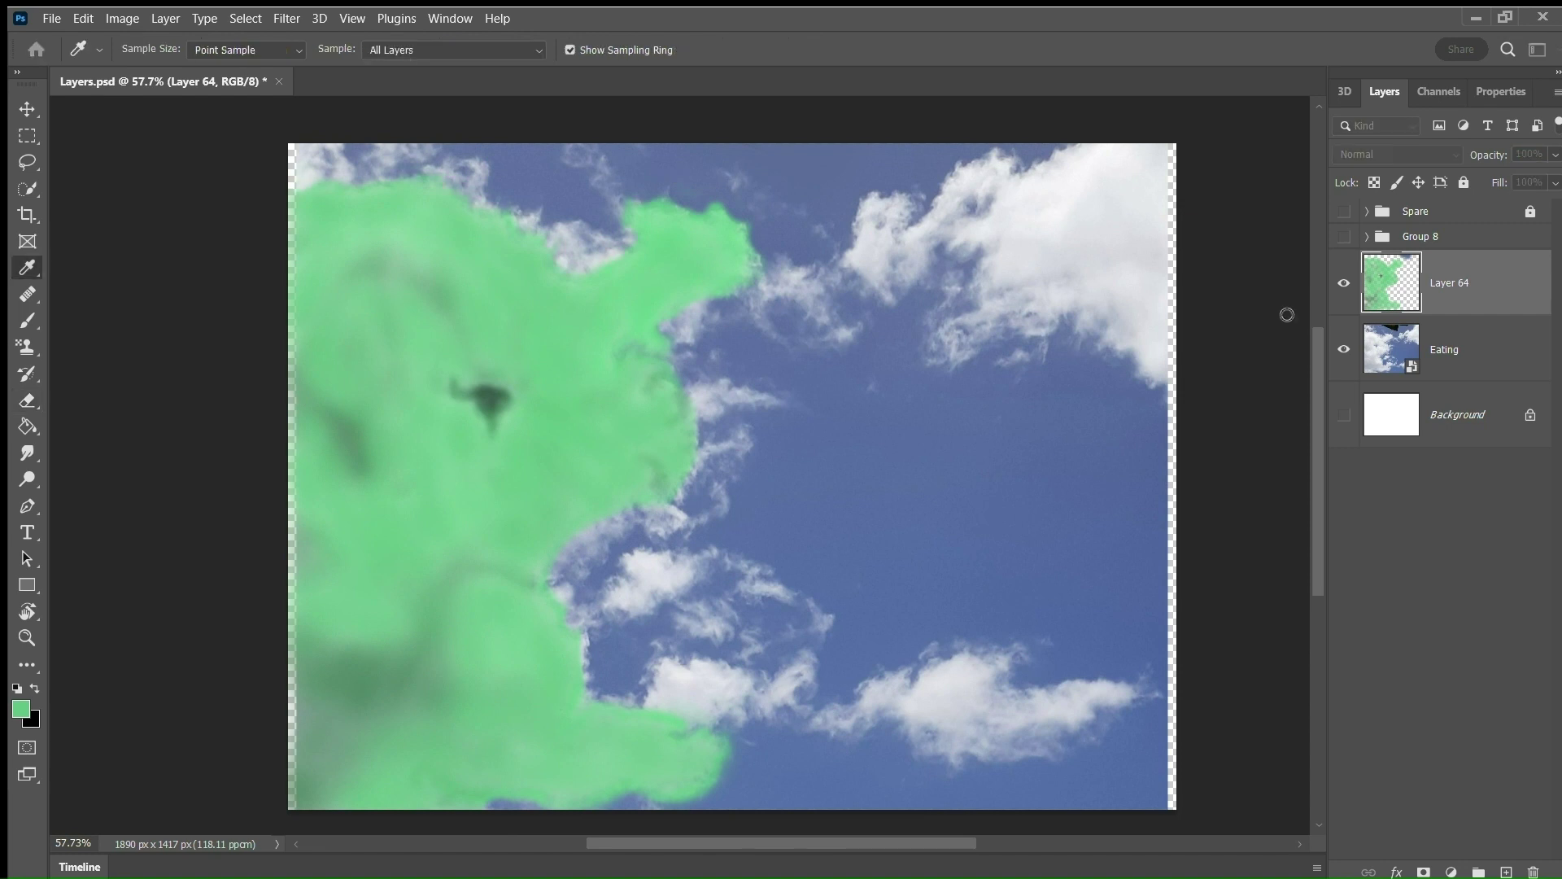
Paint yellow teeth along the open mouth with a 12 px brush and shade the upper teeth in olive.
key(ctrl+=)
key([)
key([)
key([)
key([)
key([)
key([)
key([)
key([)
key([)
drag(537, 606, 553, 615)
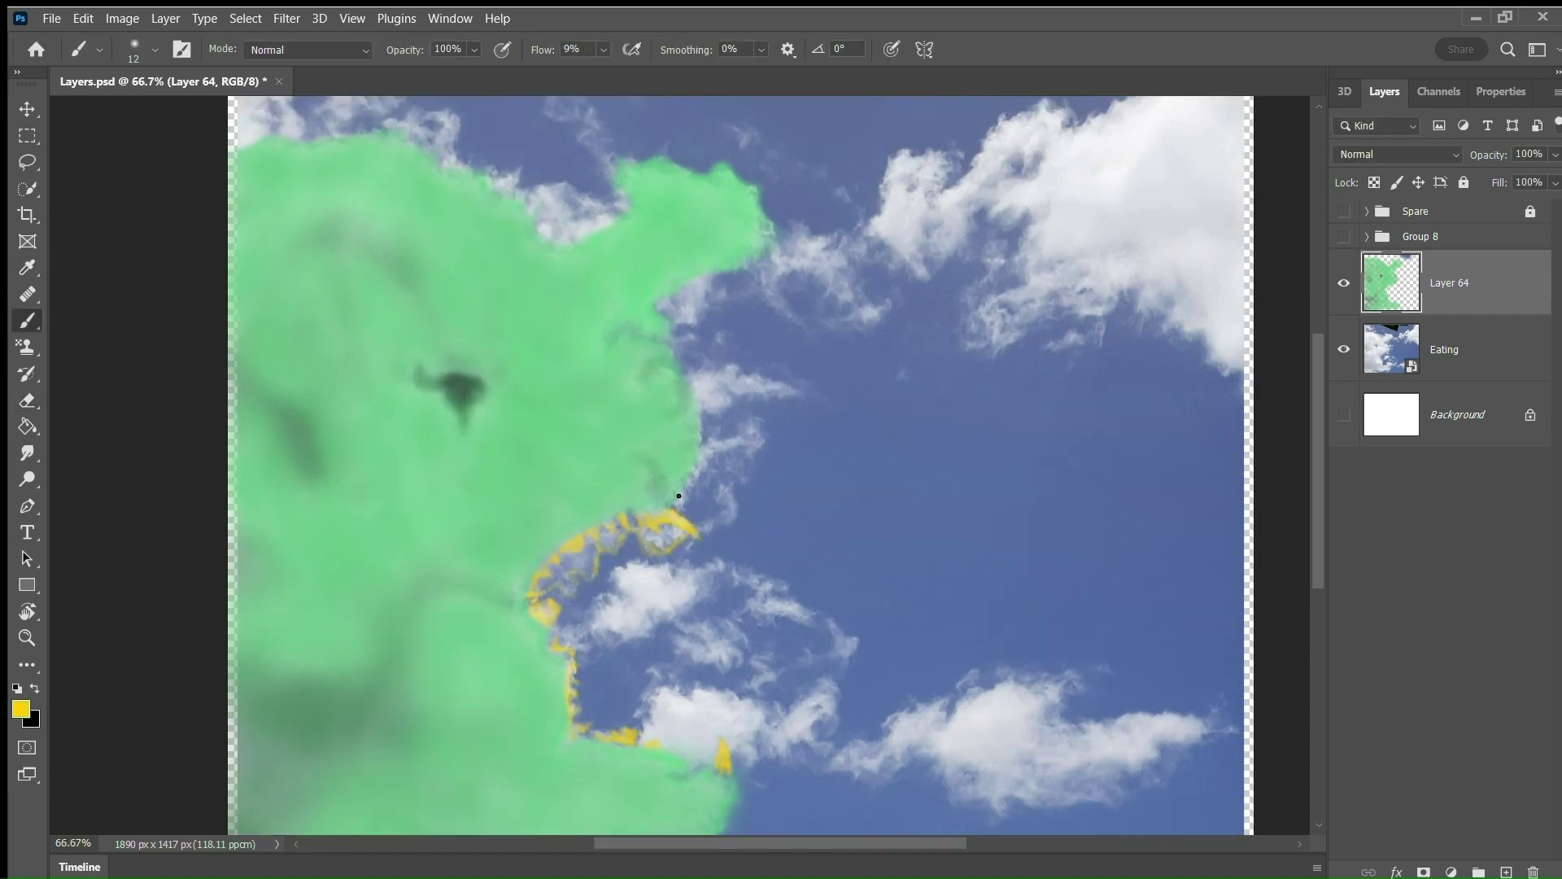
alt+click(625, 510)
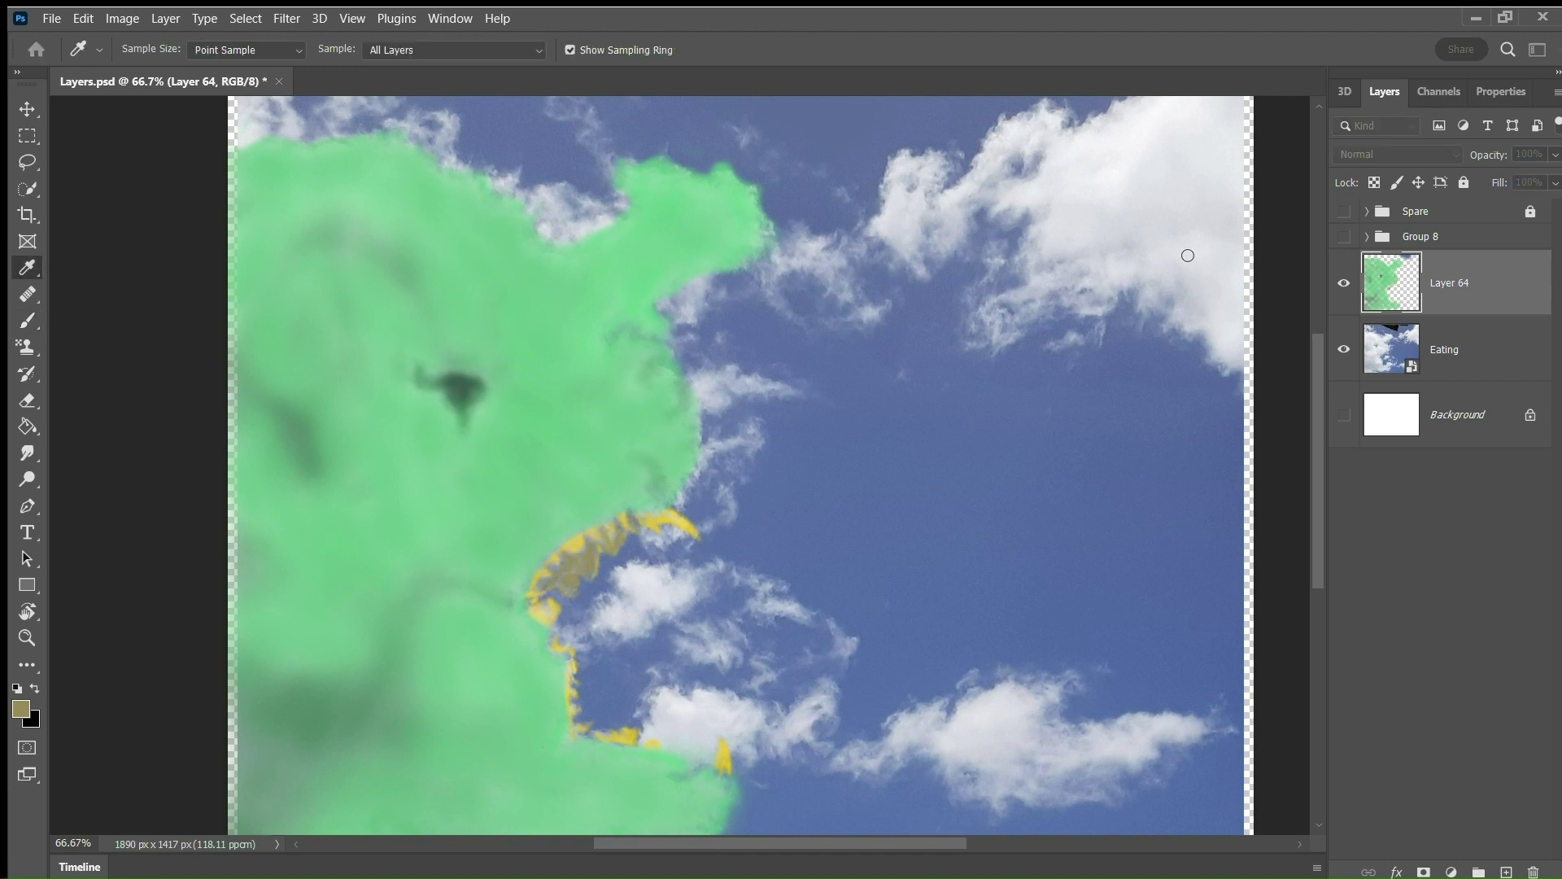
alt+click(694, 530)
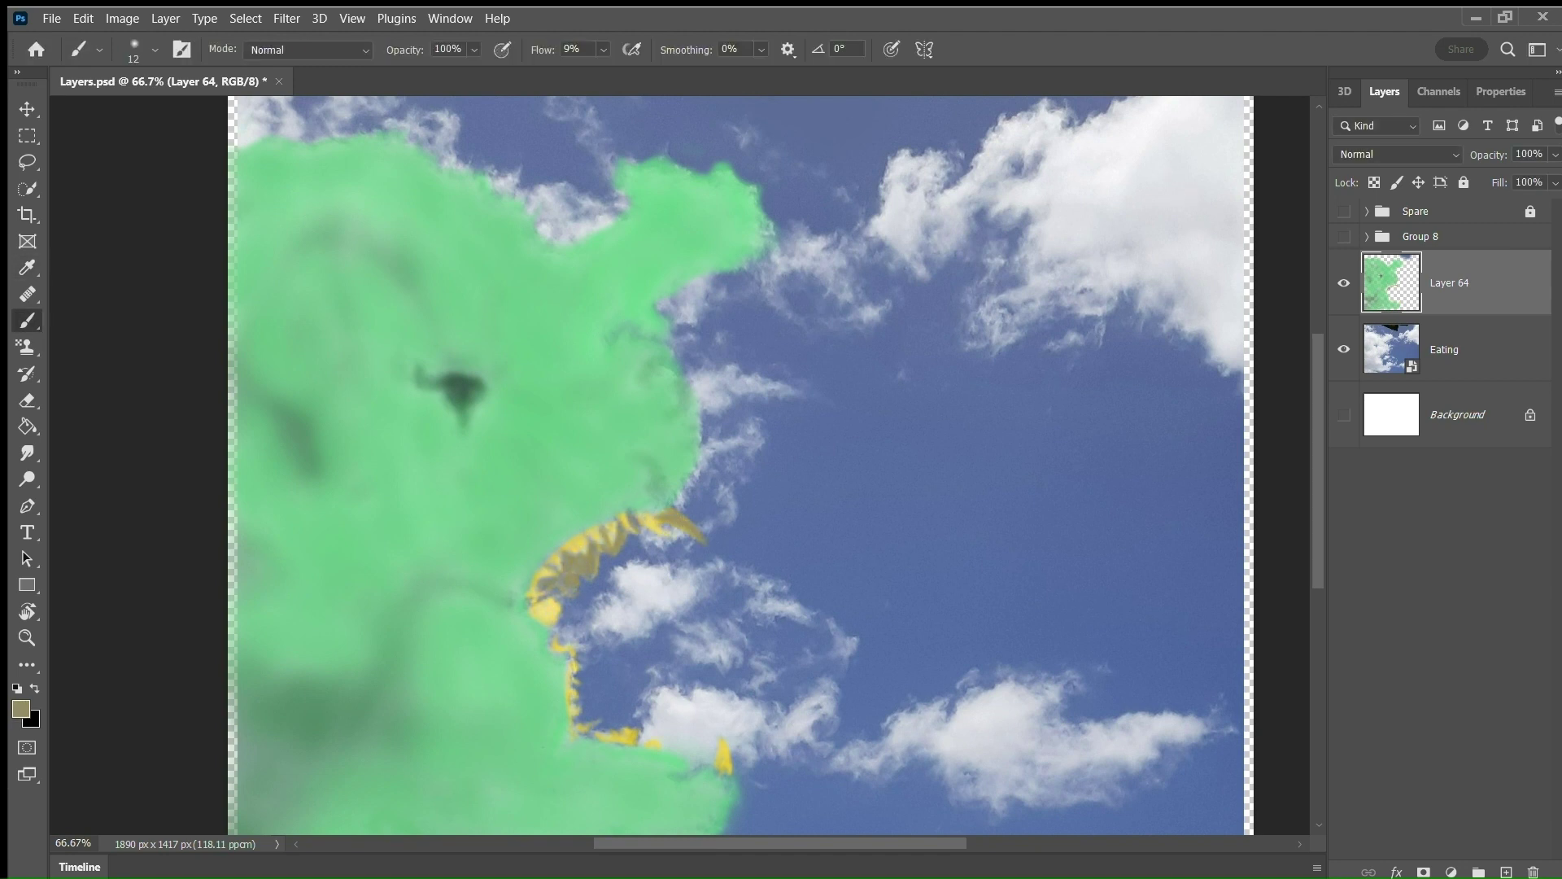
Repaint the creature's jaw and body in brighter green with an enlarged soft brush.
alt+click(551, 733)
scroll(662, 695, down, 3)
key(bracketright)
key(bracketright)
key(bracketright)
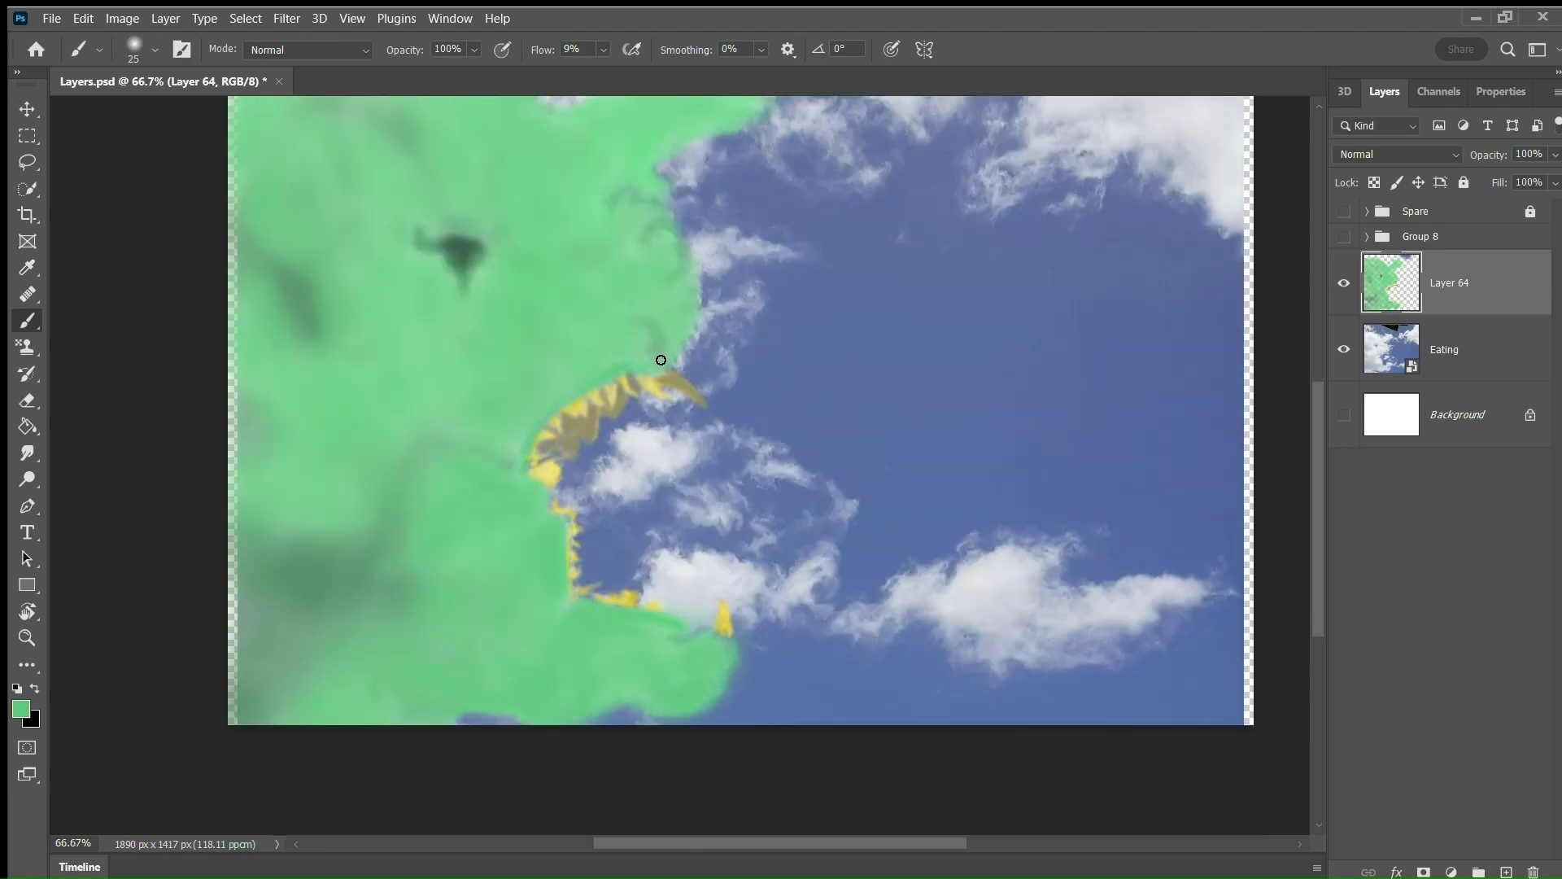
key(bracketright)
key(bracketright)
key(bracketright)
key(bracketright)
key(bracketright)
key(bracketright)
mouse_move(687, 632)
mouse_down()
mouse_move(583, 632)
mouse_move(544, 540)
mouse_move(559, 363)
mouse_move(456, 245)
mouse_move(261, 338)
mouse_up()
Brighten the creature's upper head and snout in the same green with a larger brush.
key(bracketright)
key(bracketright)
key(bracketright)
key(bracketright)
scroll(261, 339, up, 4)
drag(643, 399, 655, 463)
Refine the edge of the creature's raised paw in light green with a small brush of 25 to 17 px.
key(bracketleft)
key(bracketleft)
key(bracketleft)
key(bracketleft)
key(bracketleft)
key(bracketleft)
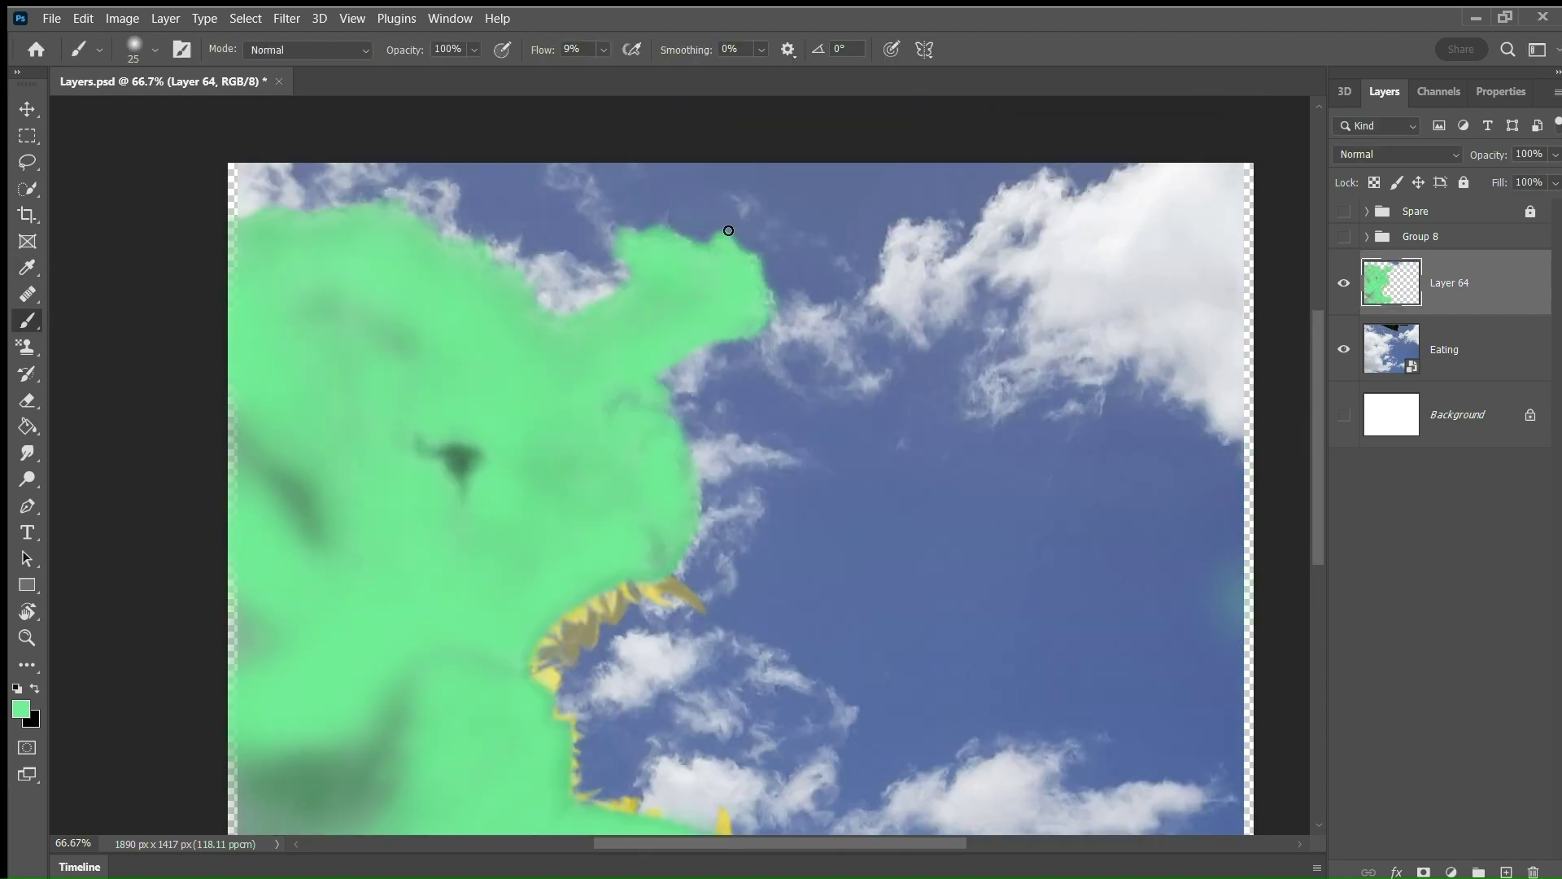
alt+click(723, 230)
key(bracketleft)
Set the brush flow to 4%, shade the neck and jaw folds in darker green at 31 px, and trim the jaw's lower edge.
key(shift+0)
key(shift+4)
scroll(694, 520, down, 5)
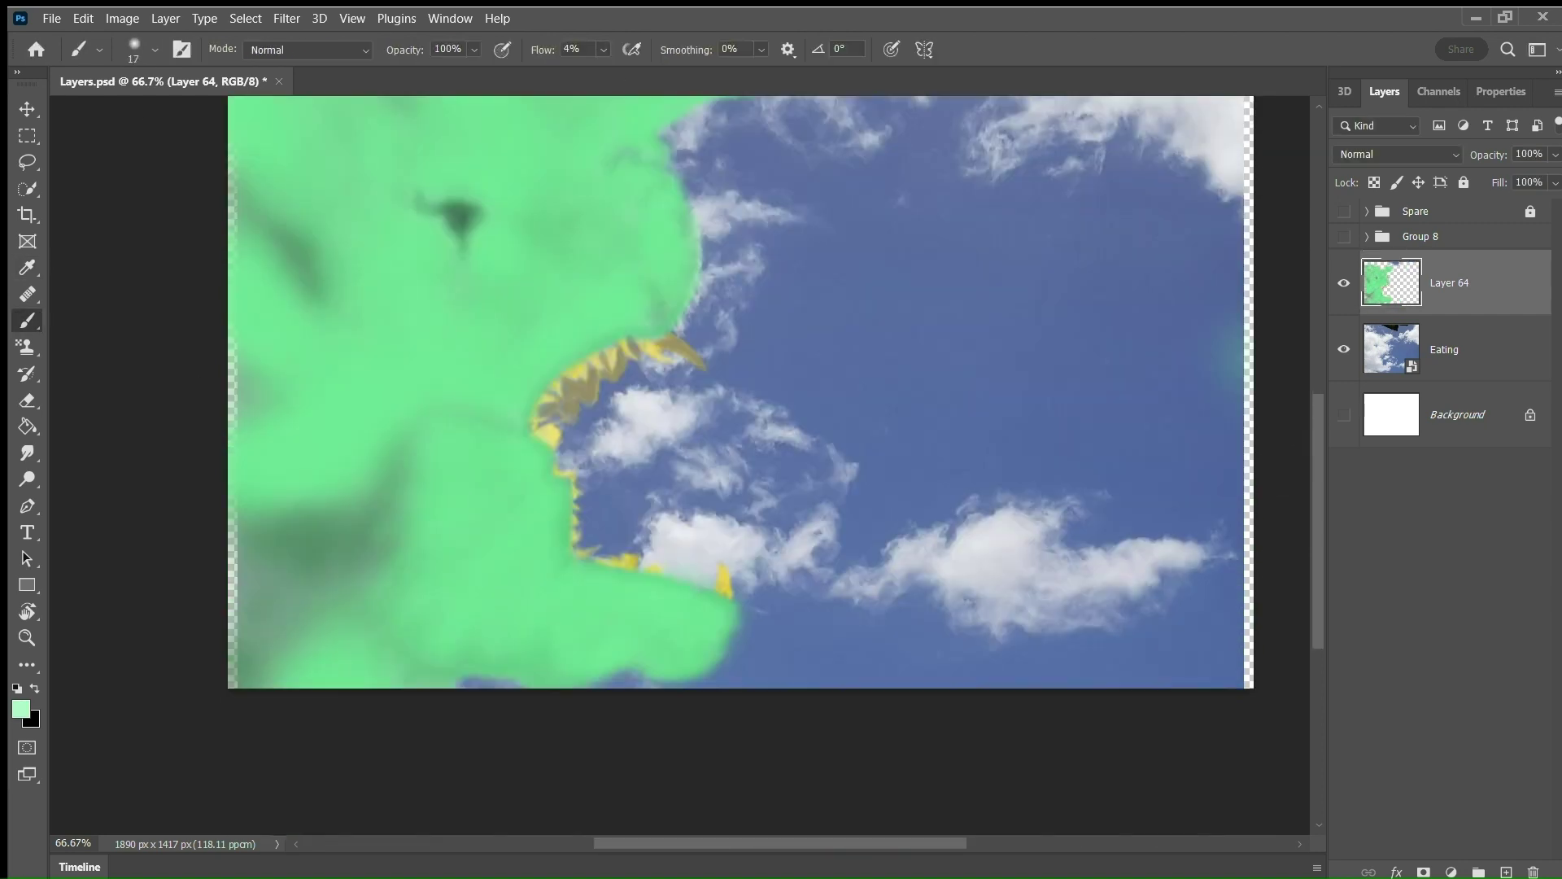
key(bracketright)
key(bracketright)
alt+click(456, 442)
mouse_move(457, 442)
mouse_down()
mouse_move(251, 228)
mouse_move(646, 670)
mouse_up()
key(e)
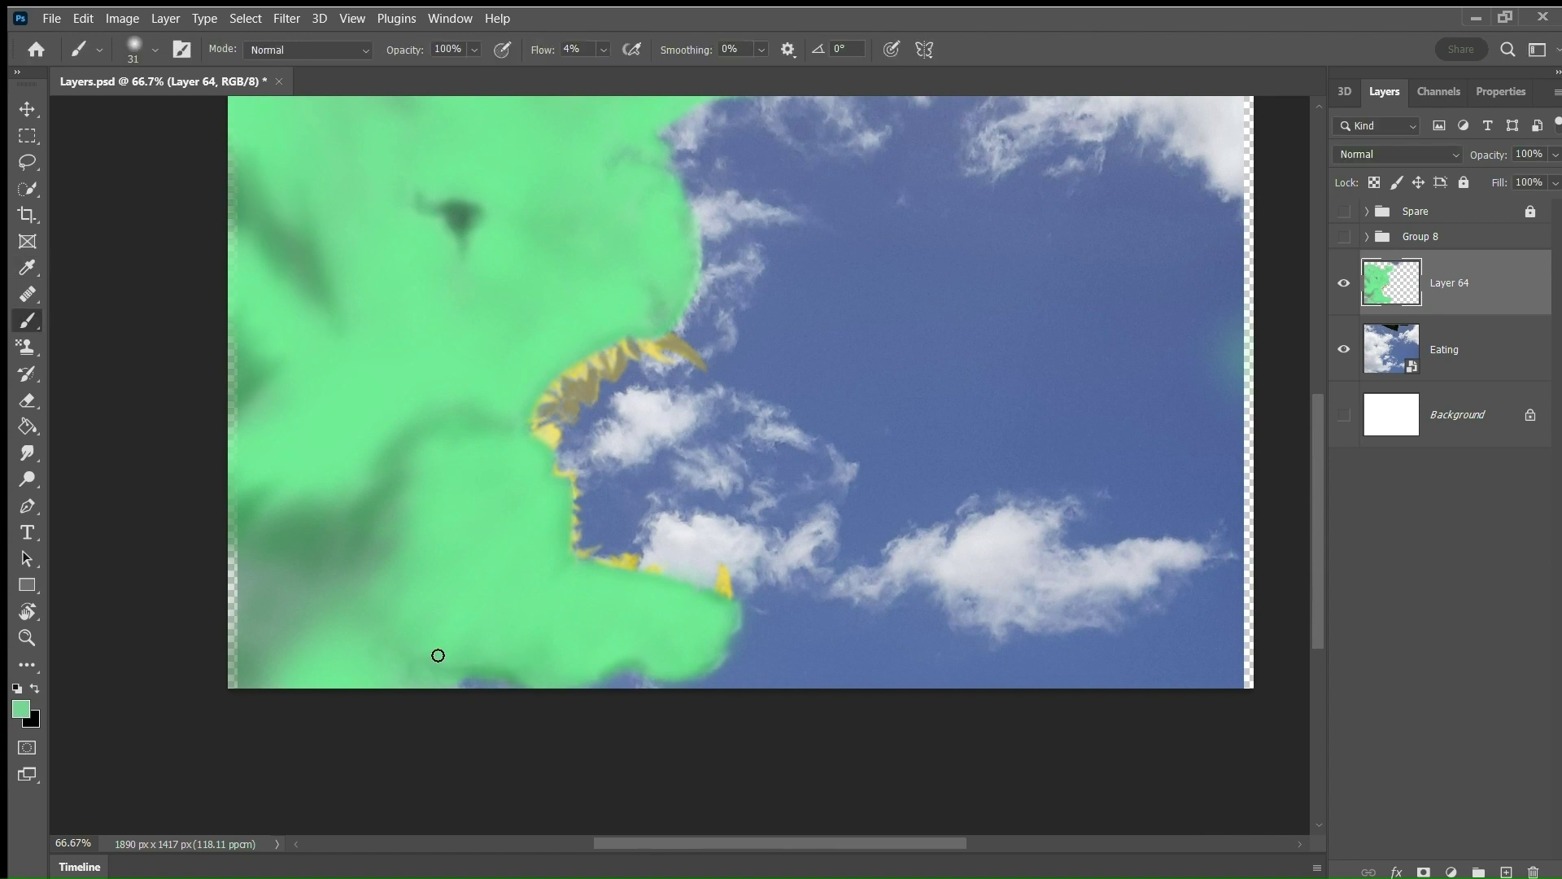
key(b)
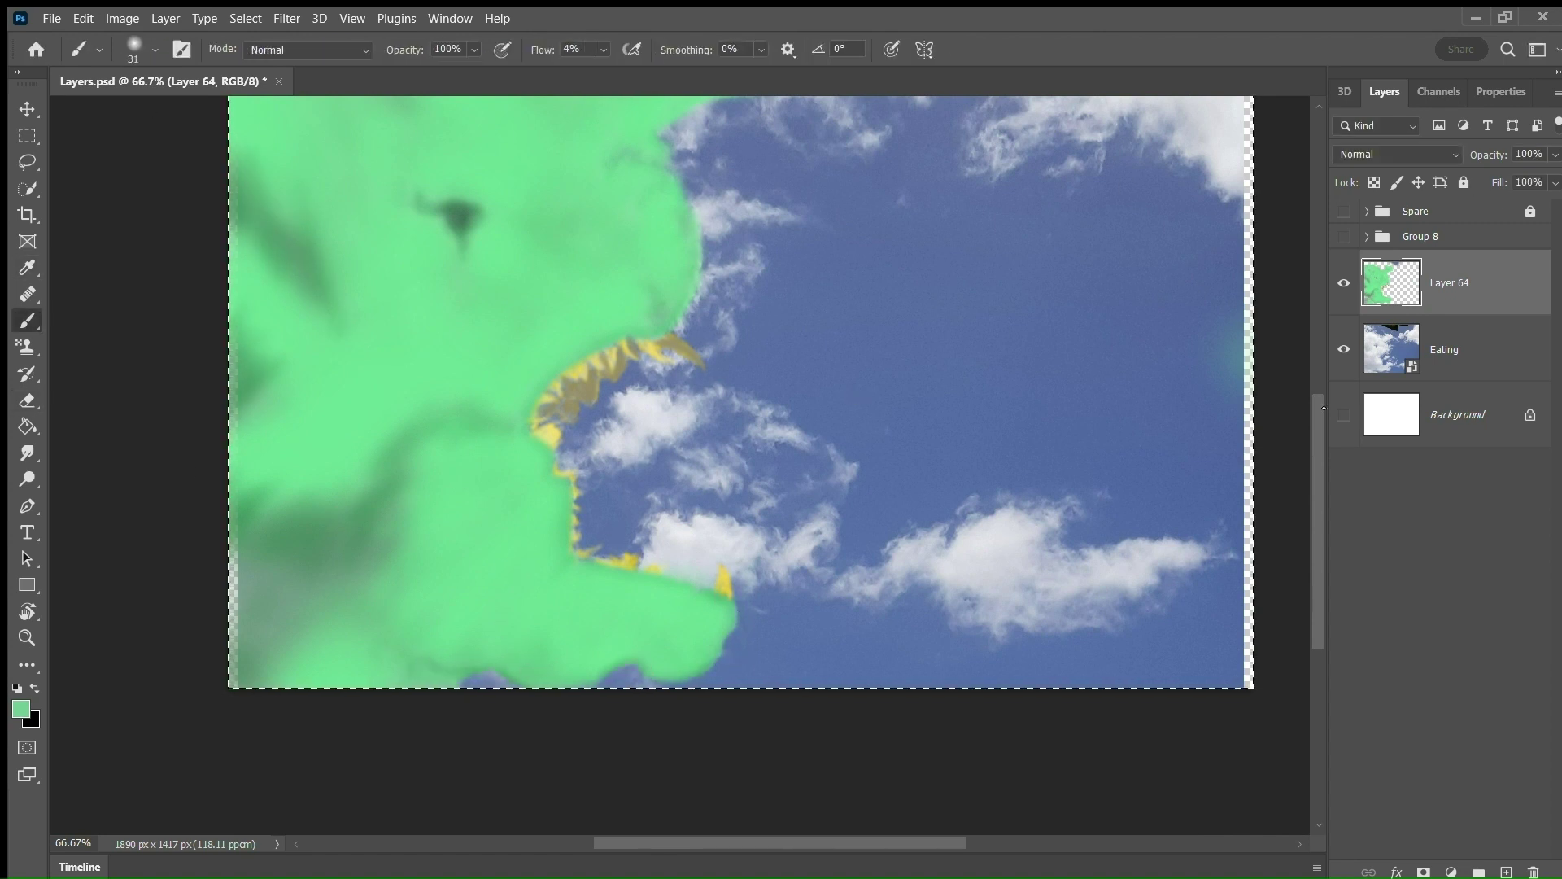
Touch up the raised paw with sampled green and darken the creature's eye with its sampled dark colour.
scroll(670, 404, up, 4)
alt+click(734, 229)
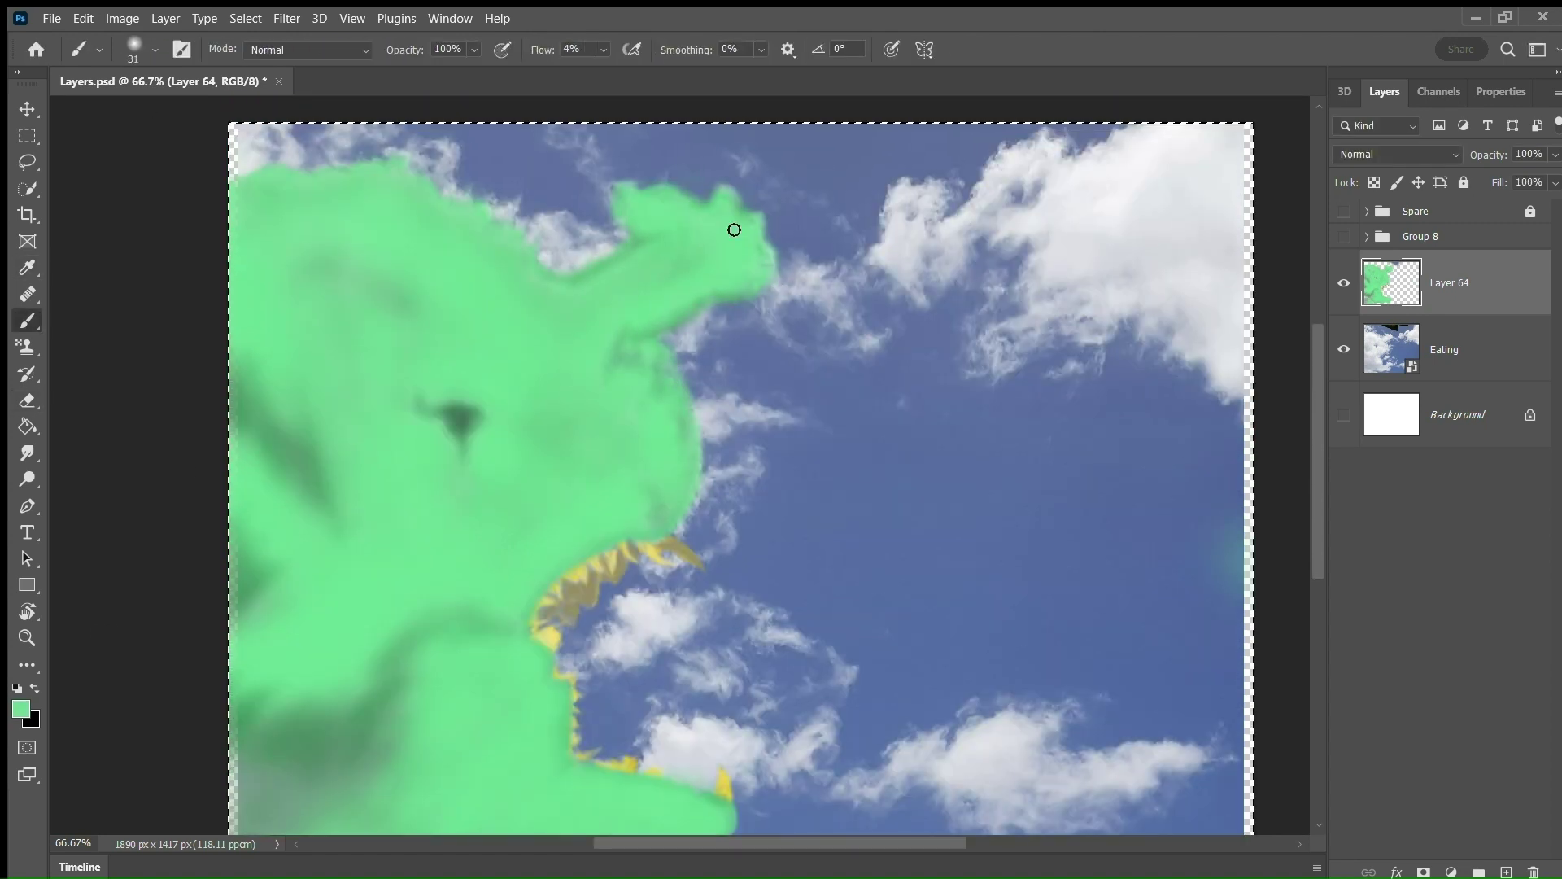
alt+click(457, 419)
drag(446, 411, 472, 436)
key(e)
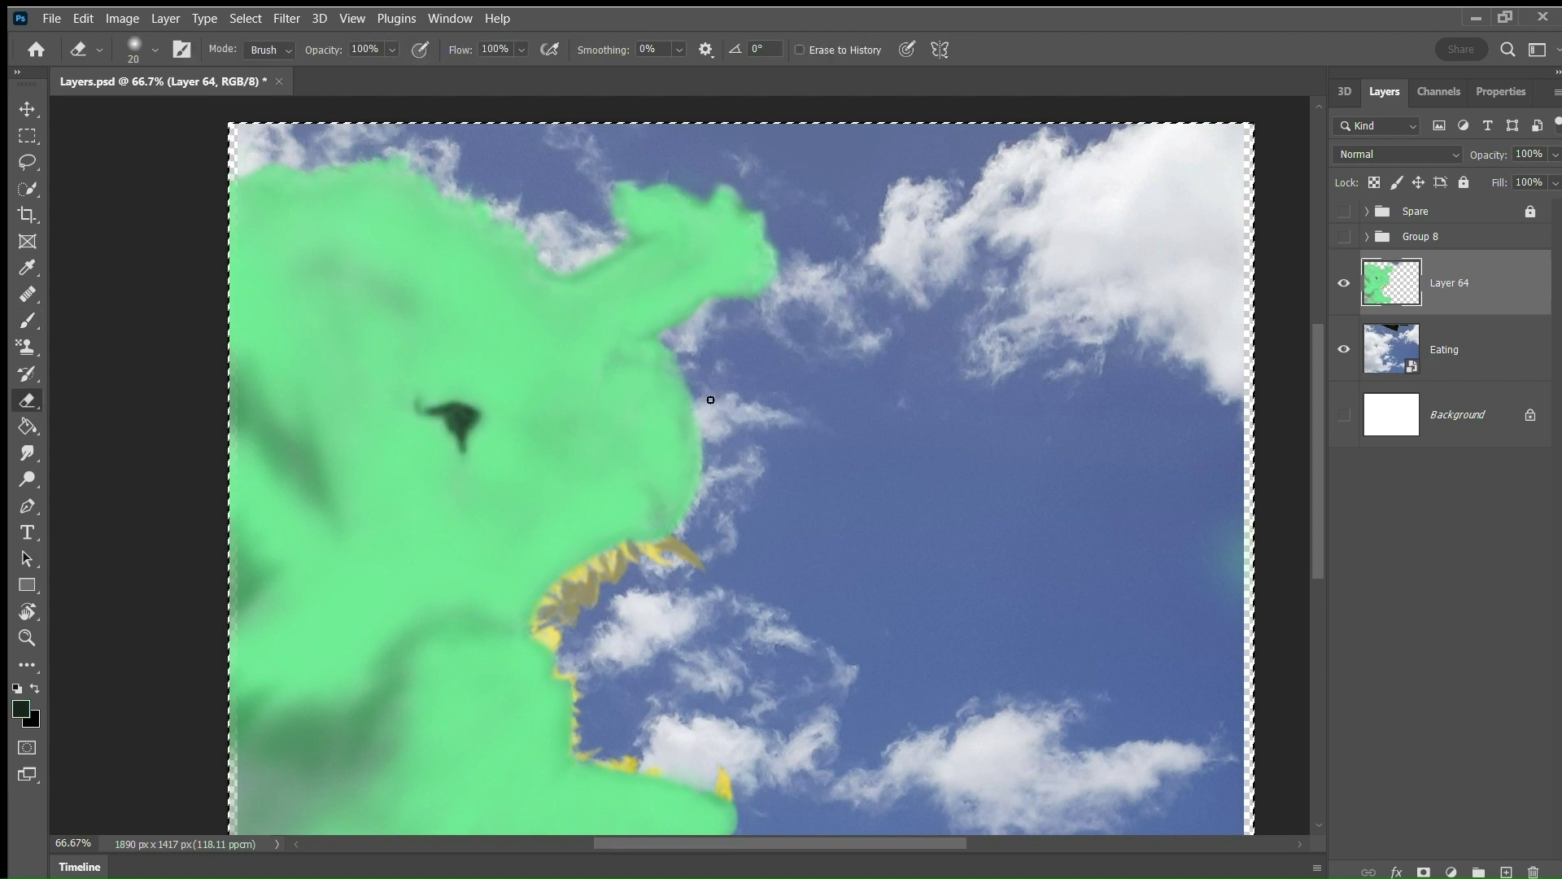
Blend sampled green into the creature's lower body and clear the canvas selection.
key(ctrl+minus)
key(b)
alt+click(395, 730)
key(ctrl+d)
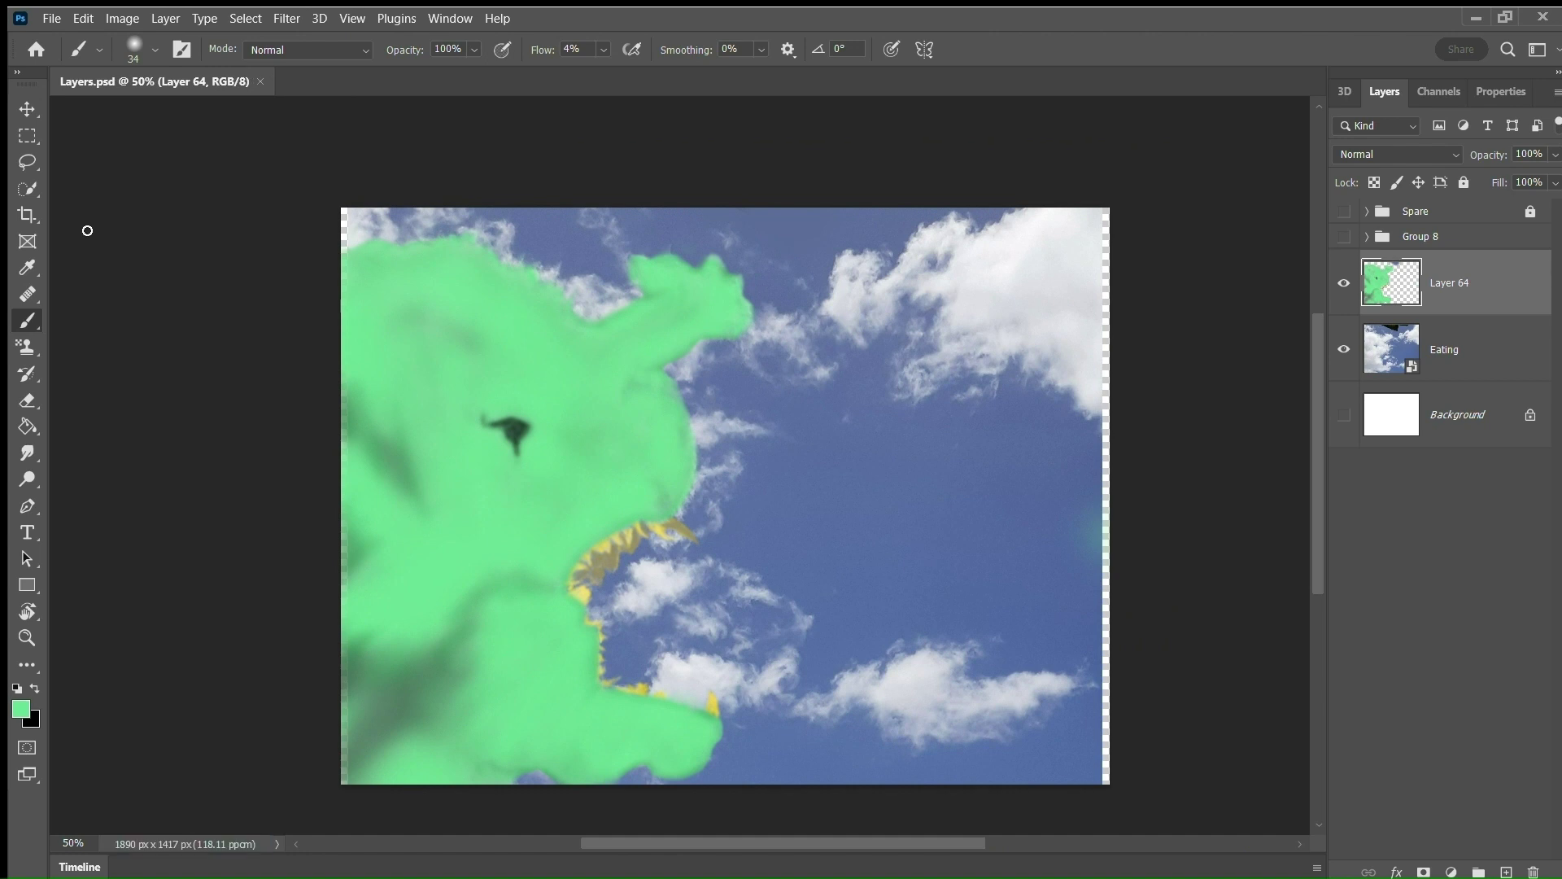
Paint a brownish turtle shell on the cloud above the lower jaw and sketch the head and leg in teal.
key(i)
scroll(87, 230, right, 2)
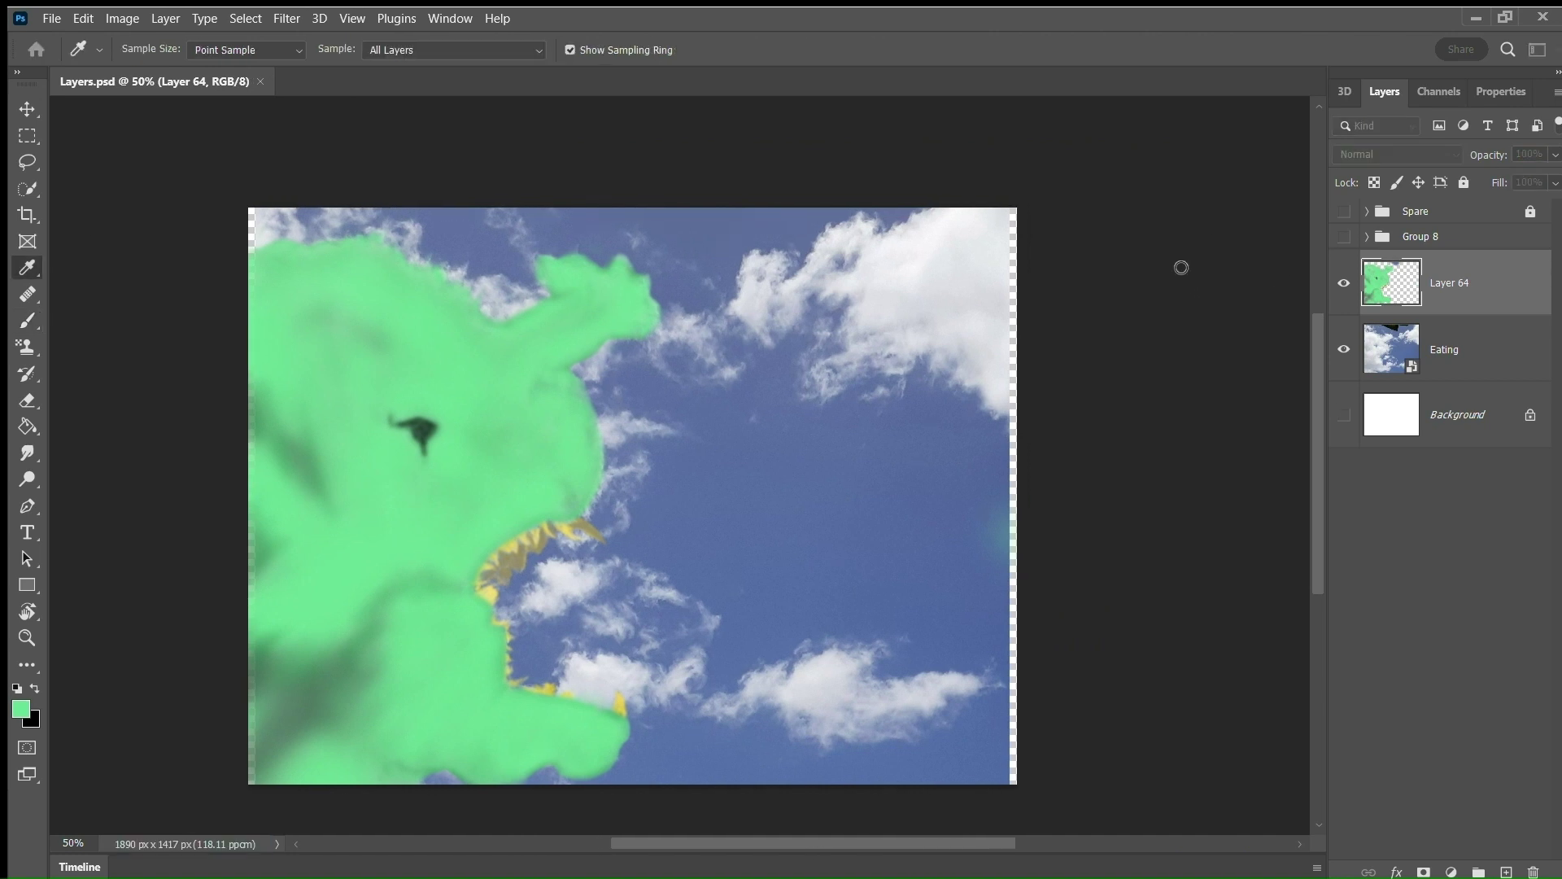
key(b)
mouse_move(652, 662)
mouse_down()
mouse_move(586, 676)
mouse_move(635, 684)
mouse_move(619, 691)
mouse_move(618, 671)
mouse_up()
key(i)
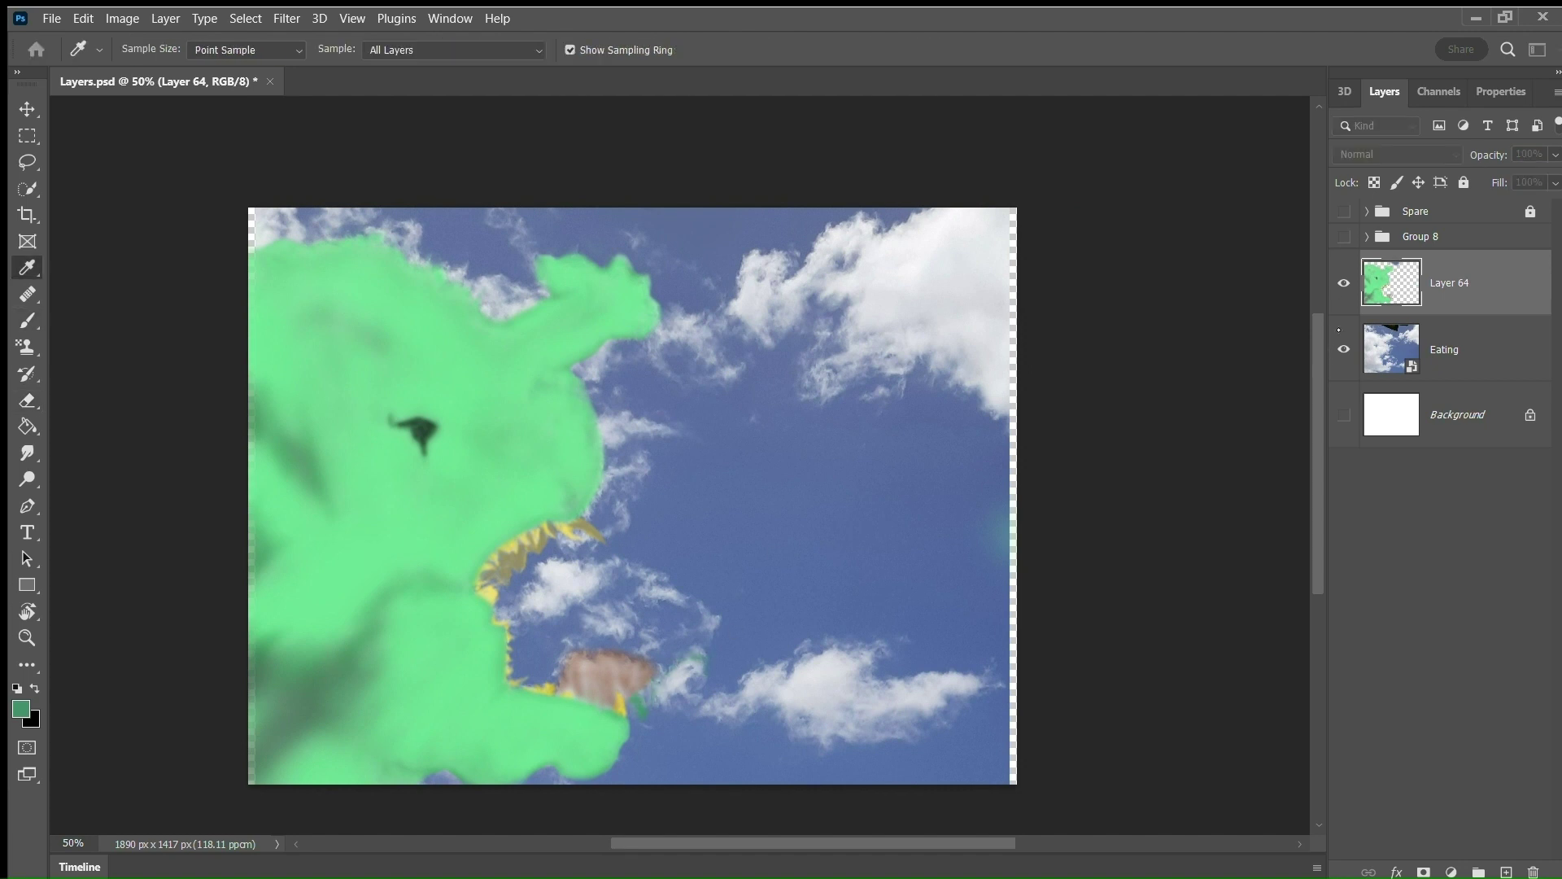
Paint the turtle's head, neck and front leg in bright green with an open mouth and a dark eye.
key(b)
drag(701, 666, 656, 671)
key(bracketleft)
key(bracketleft)
alt+click(645, 699)
Fill the turtle's shell evenly with reddish brown, using a brush of about 36 px.
key(bracketright)
key(bracketright)
key(bracketright)
alt+click(606, 688)
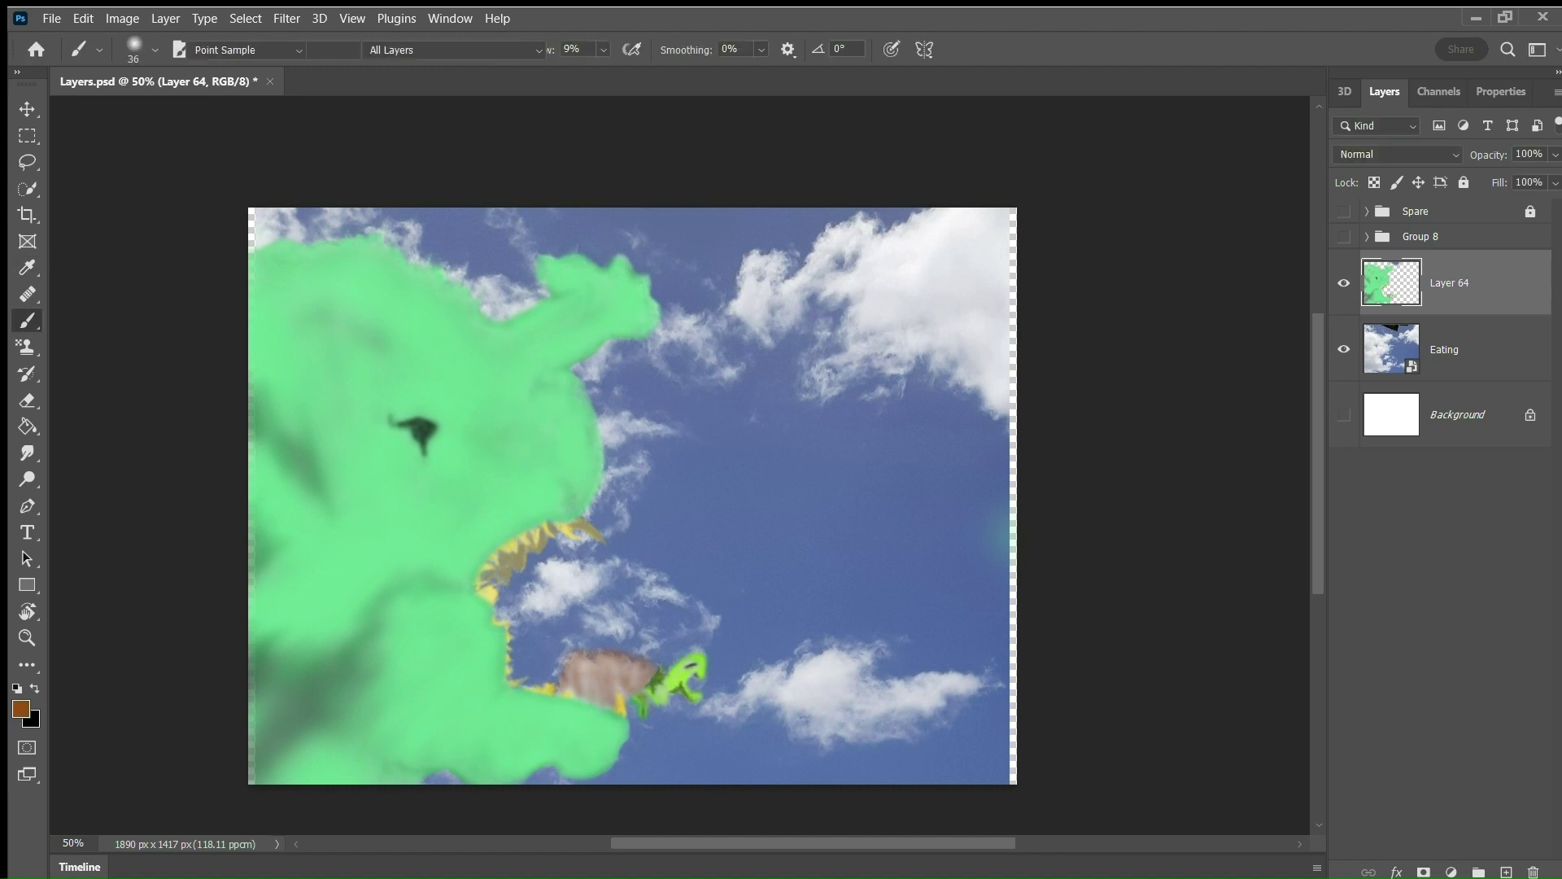
mouse_move(611, 709)
mouse_down()
mouse_move(598, 675)
mouse_move(620, 655)
mouse_up()
Repaint the yellow lower teeth overlapping the turtle's shell with a colour sampled from the upper teeth.
alt+click(503, 546)
key(bracketleft)
key(bracketleft)
key(bracketright)
key(bracketright)
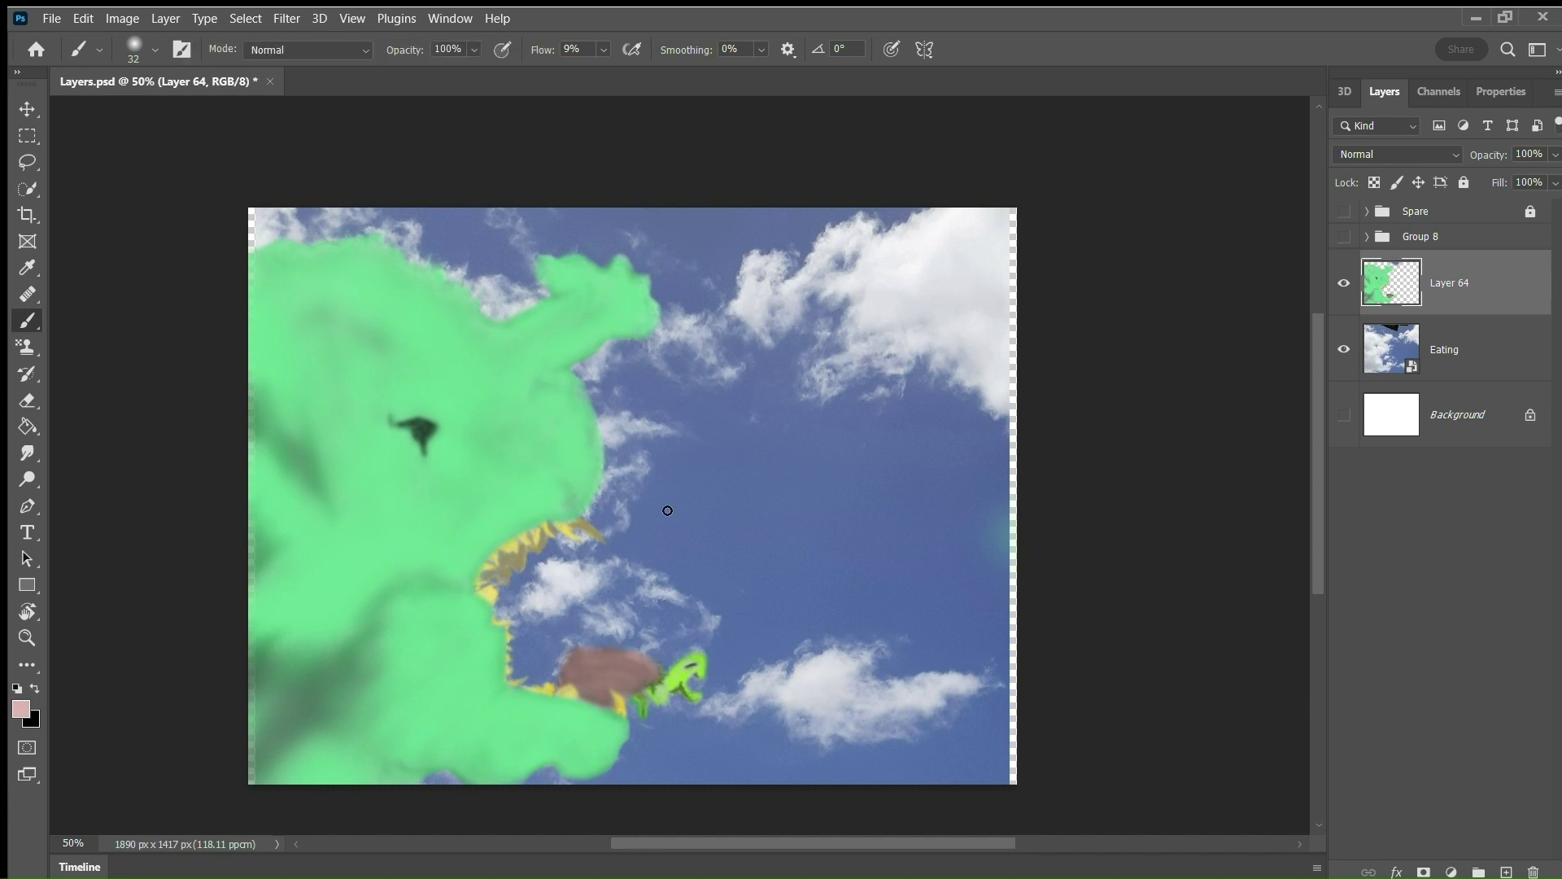
Touch up the turtle's neck and front leg with sampled bright green, using an 18 px brush.
key(alt)
alt+click(626, 695)
key(bracketright)
key(bracketright)
drag(664, 693, 703, 664)
key(ctrl+z)
alt+click(686, 651)
key(bracketleft)
key(bracketleft)
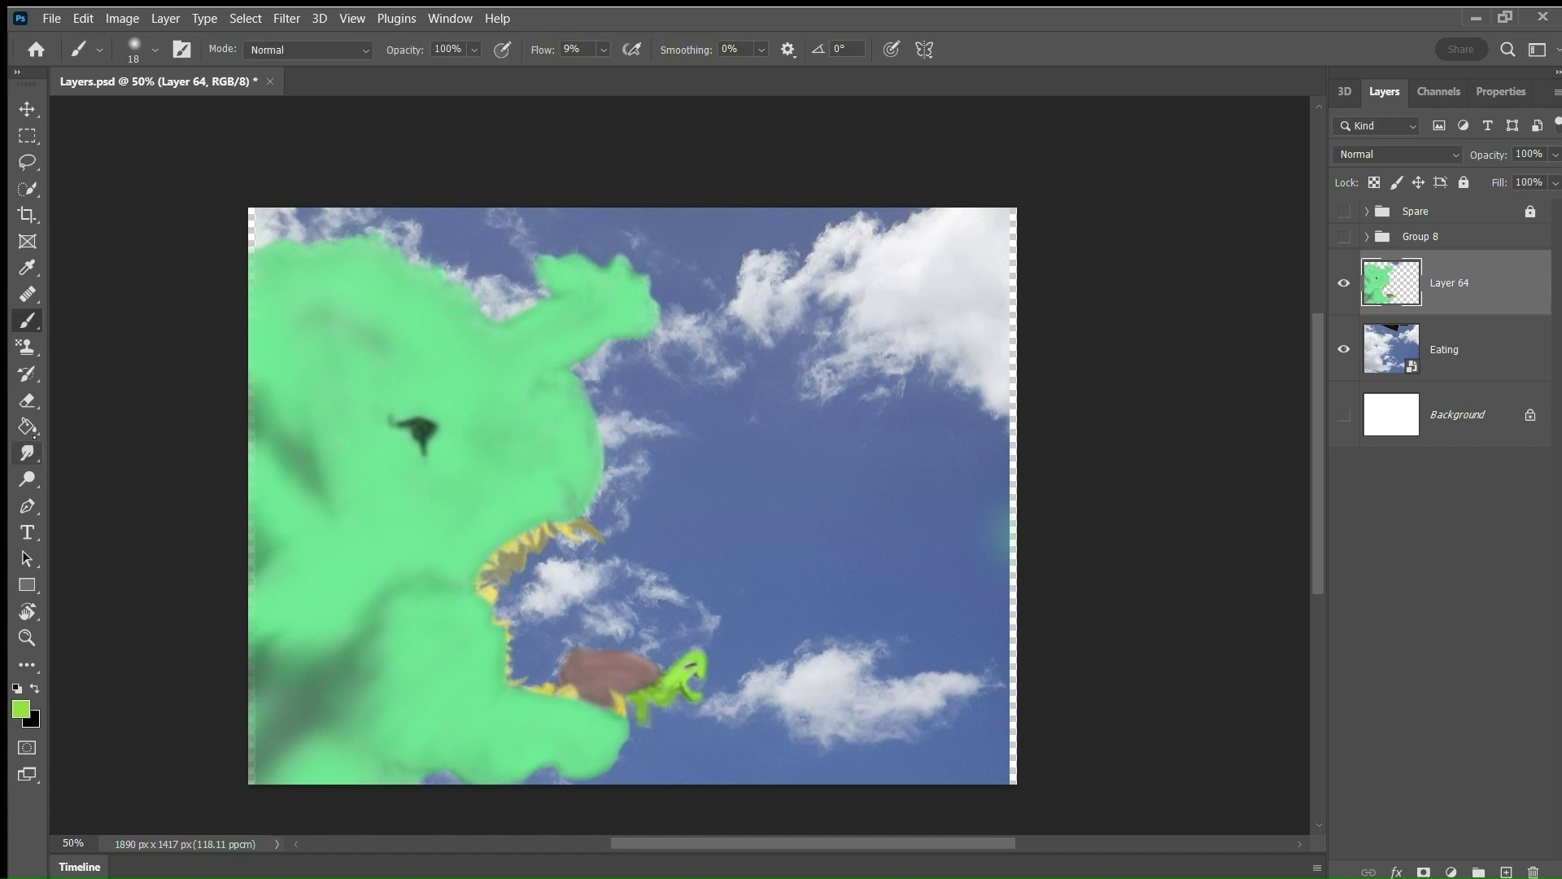
key(e)
key(b)
Repaint the creature's head and body in a more saturated green with a brush enlarged to 158 px.
alt+click(545, 679)
mouse_move(492, 490)
mouse_down()
mouse_move(570, 490)
mouse_move(455, 490)
mouse_move(521, 490)
mouse_up()
alt+click(492, 490)
key(bracketright)
key(bracketright)
key(bracketright)
key(bracketright)
key(bracketright)
key(bracketright)
key(bracketright)
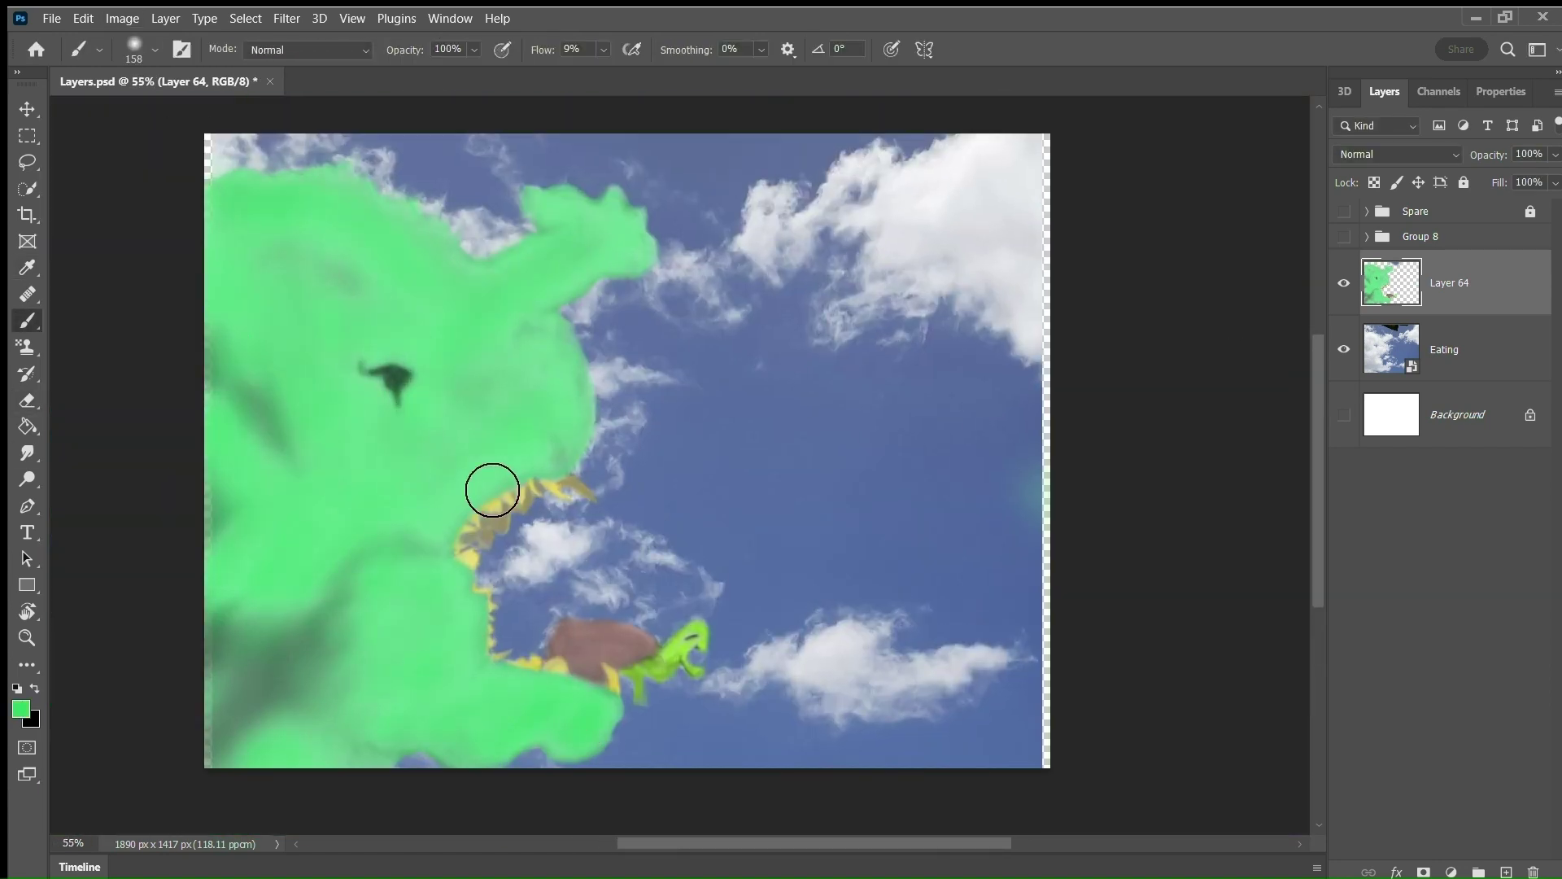
Add subtle darker details to the turtle's face and neck with the brush flow at 3%.
key(m)
key(b)
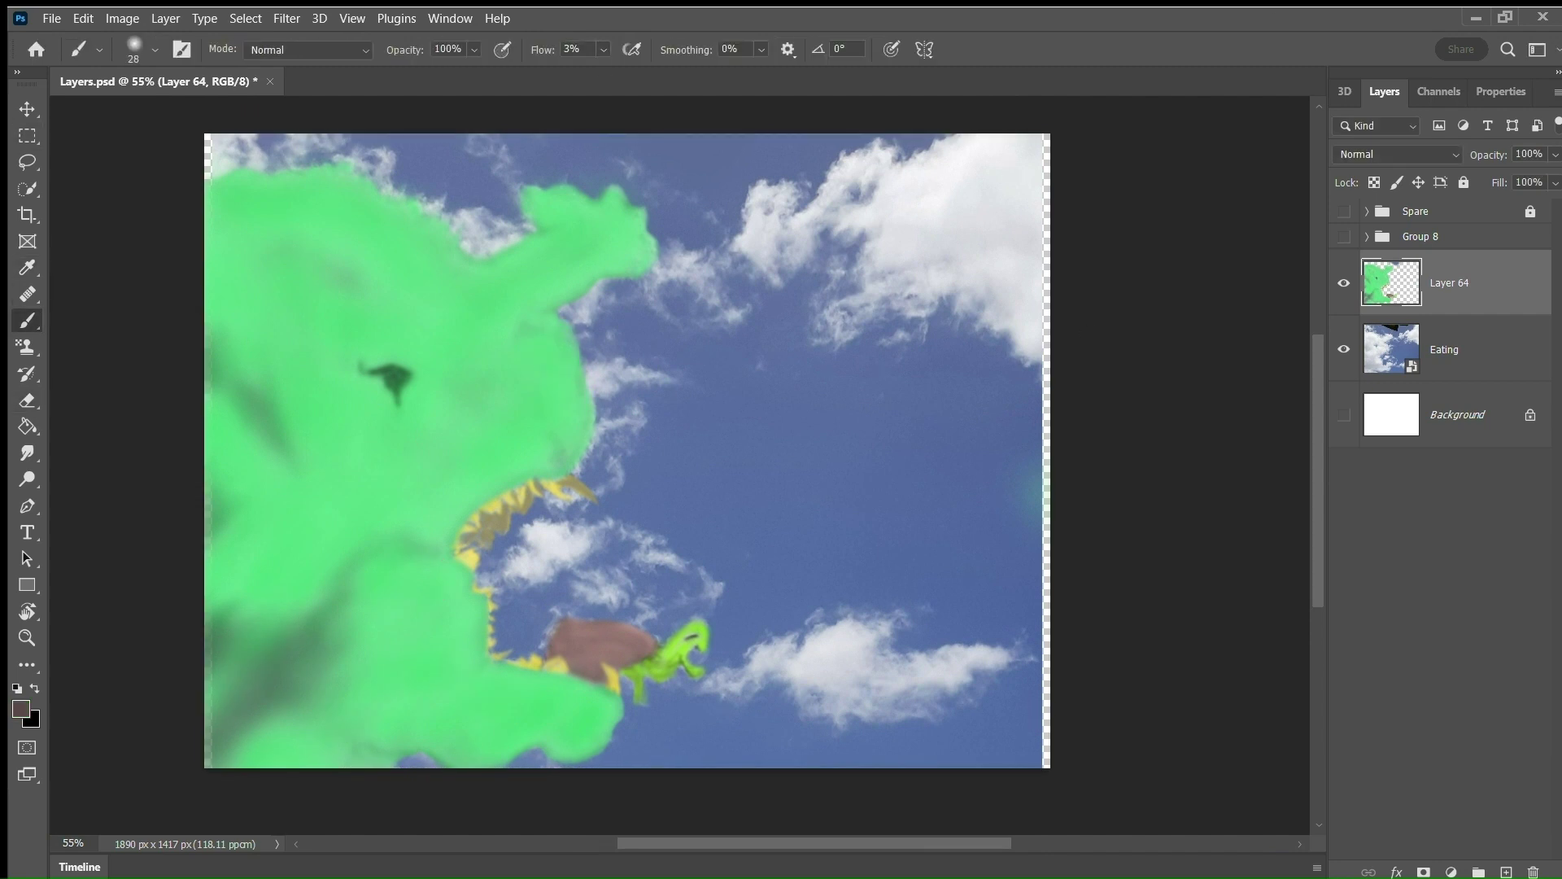
alt+click(688, 643)
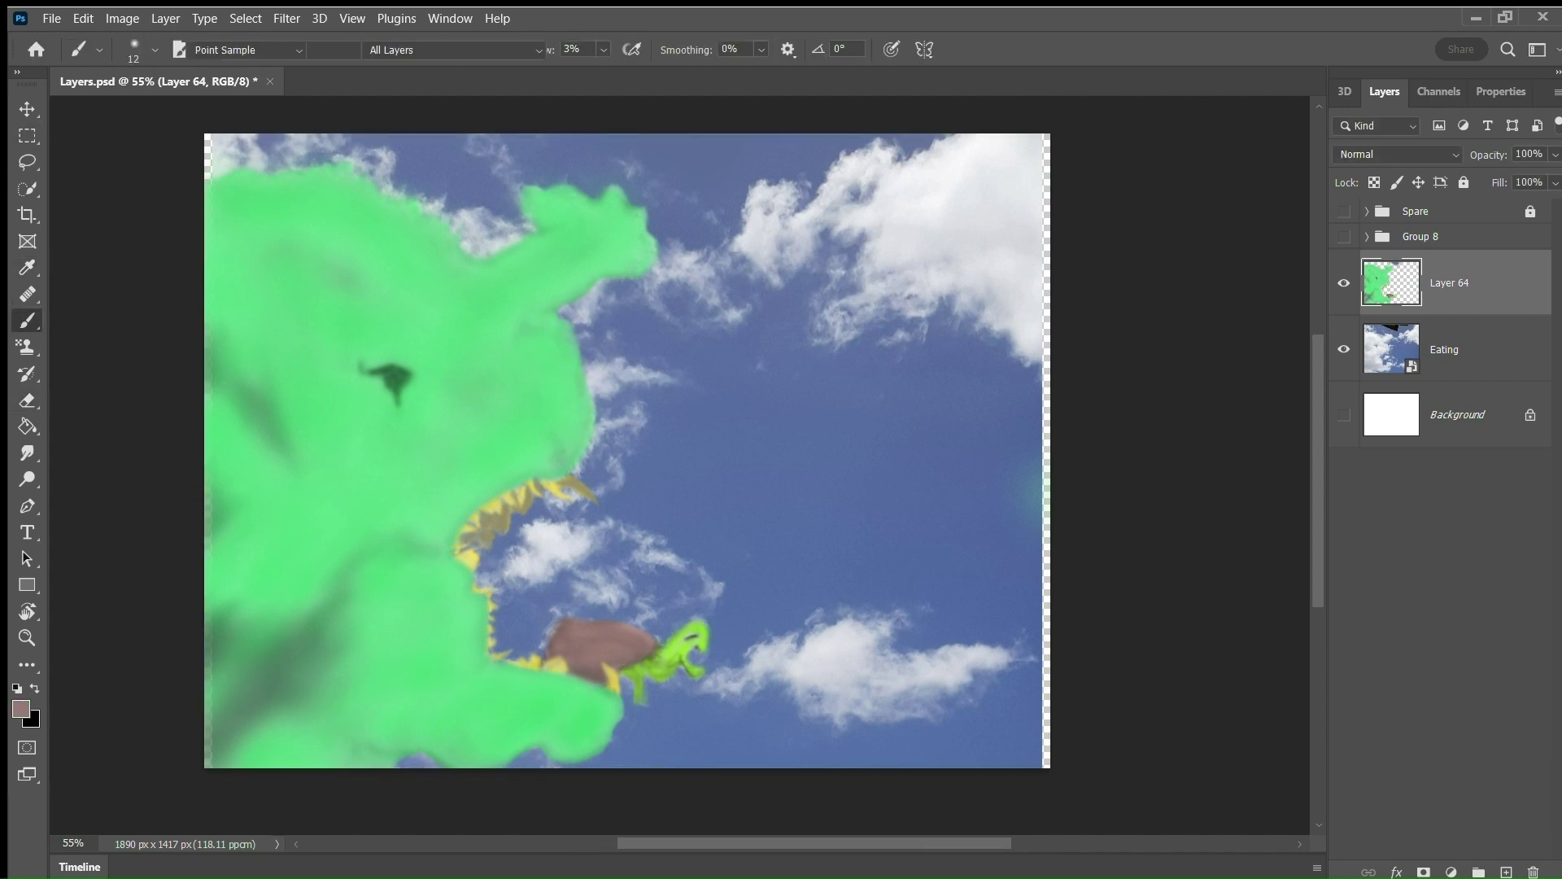
Try to sketch a yellow outline of another creature around the cloud in front of the turtle.
key(i)
key(b)
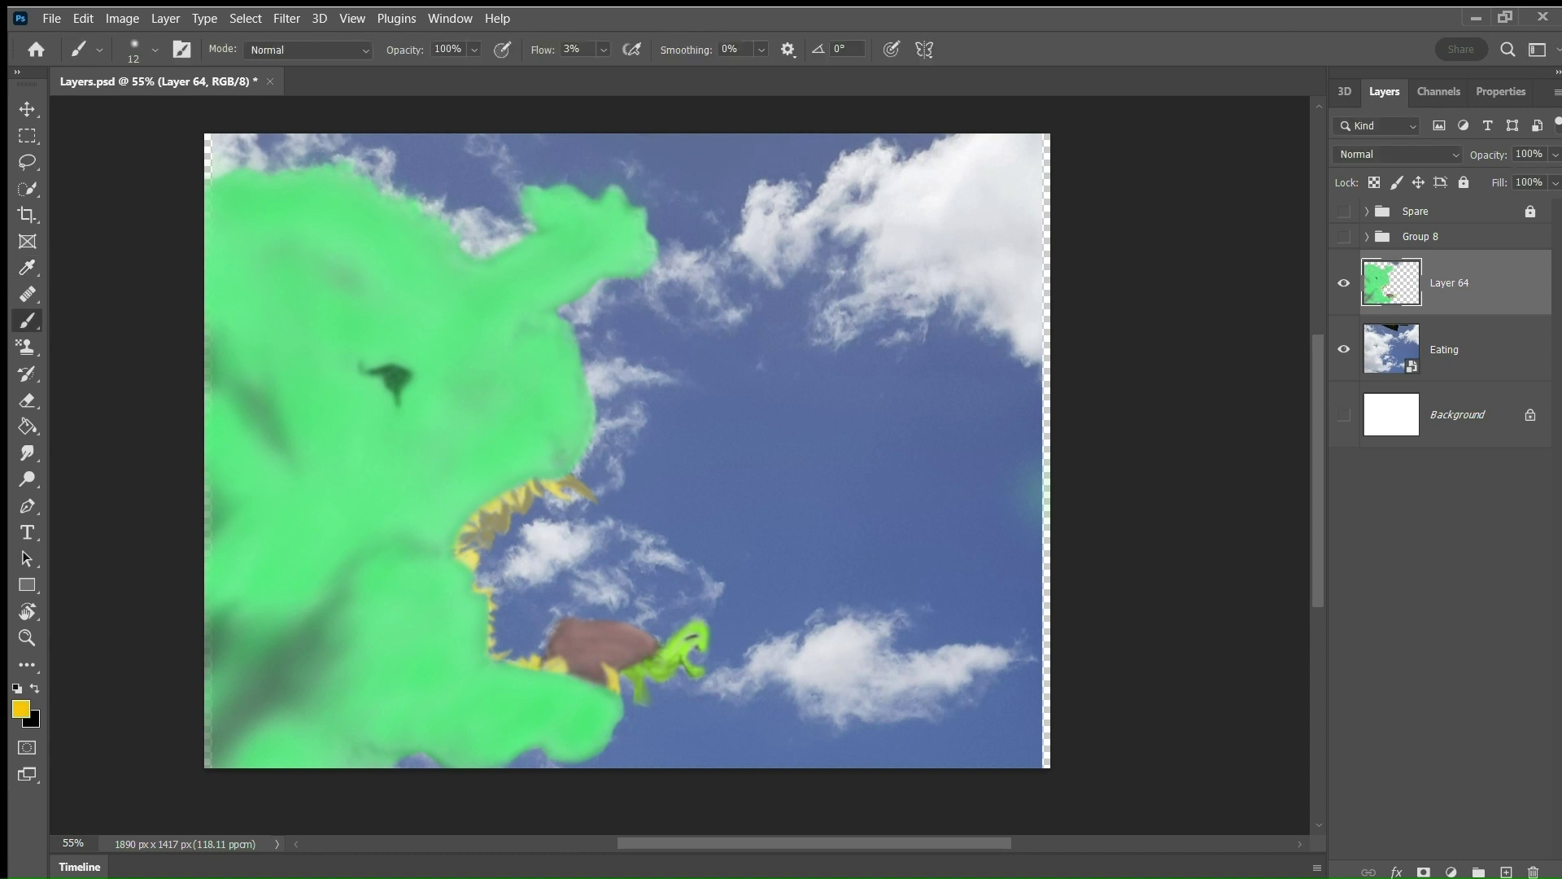
key(ctrl+1)
mouse_move(795, 711)
mouse_down()
mouse_move(801, 666)
mouse_move(1027, 587)
mouse_up()
drag(891, 745, 1014, 766)
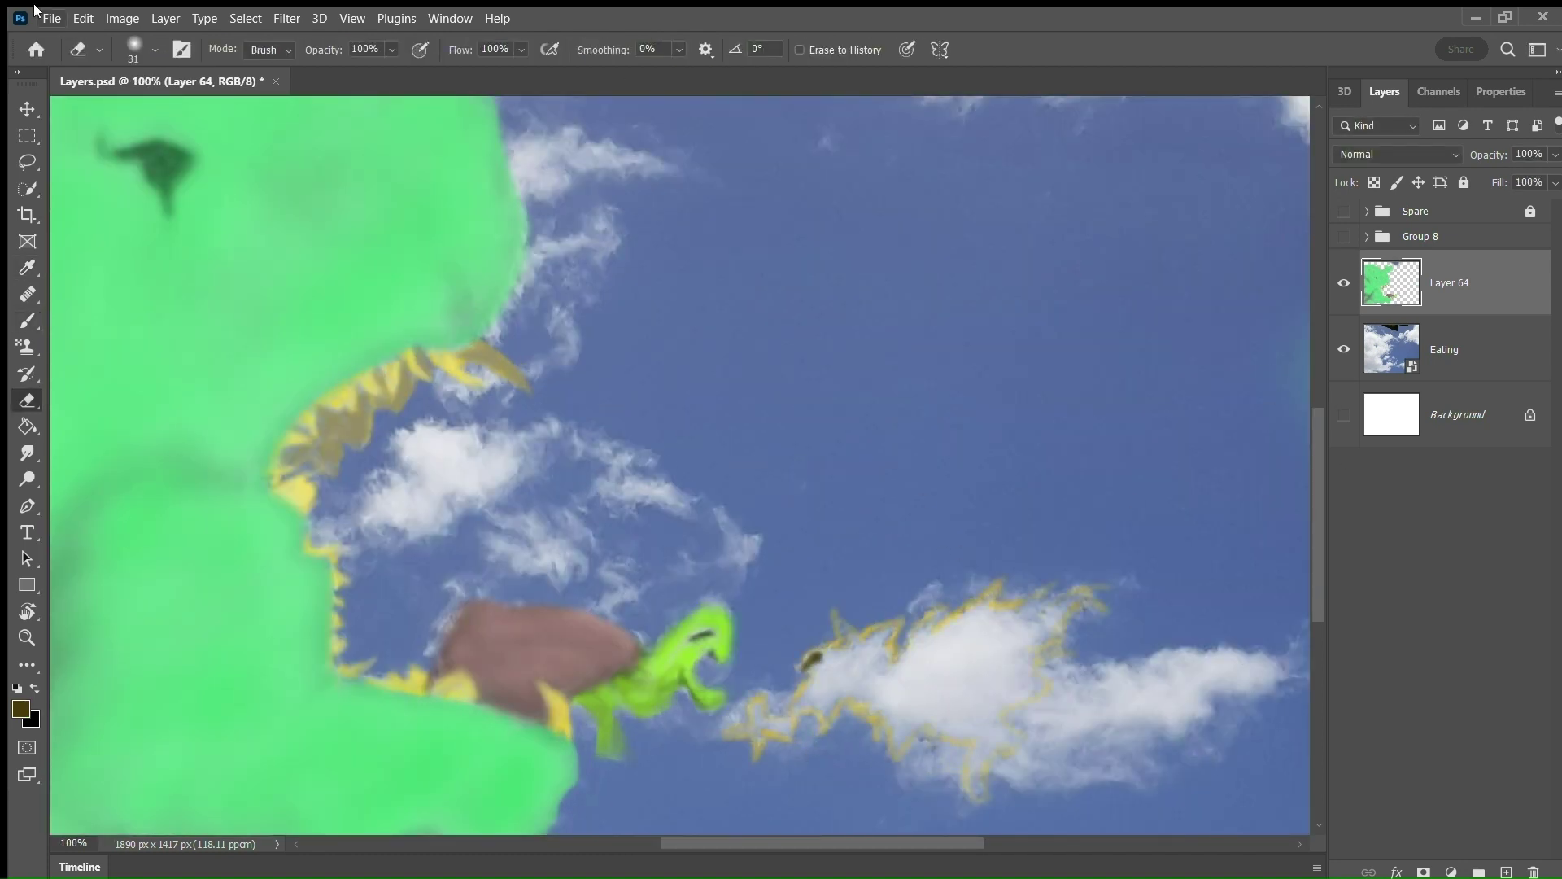
key(ctrl+z)
Outline a small orange-brown creature's head with pointed ears, dark eye and open mouth on the cloud facing the turtle, using a 6 px brush.
alt+scroll(809, 651, up, 2)
key([)
alt+click(618, 548)
click(583, 502)
alt+click(582, 511)
mouse_move(561, 627)
mouse_down()
mouse_move(621, 611)
mouse_move(638, 425)
mouse_move(767, 403)
mouse_up()
drag(665, 445, 679, 439)
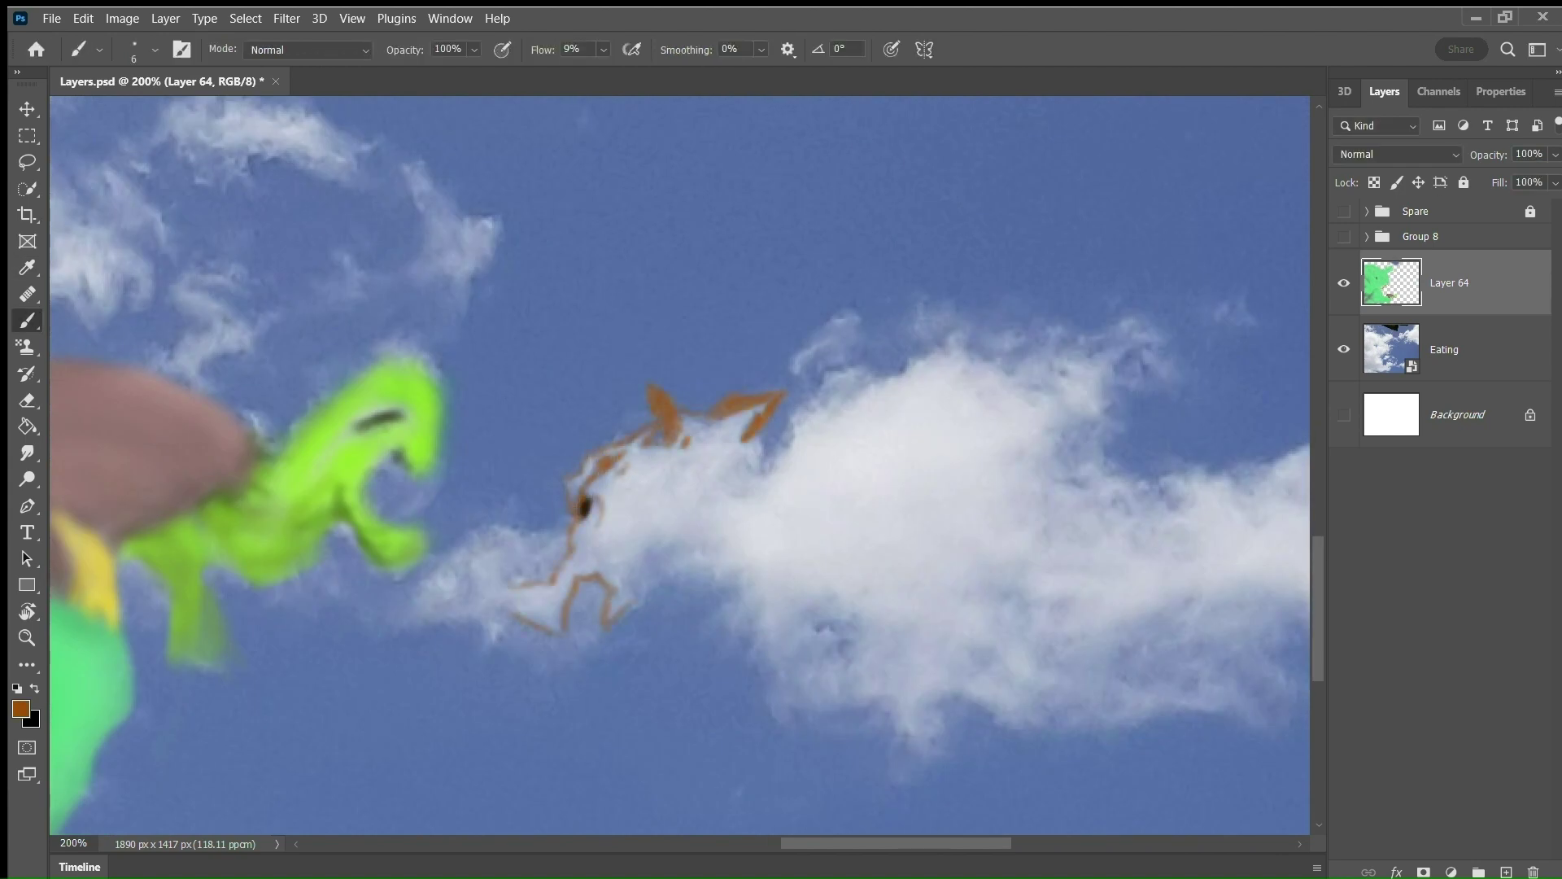
Paint orange patches on the small creature's snout, jaw and cheek, and darken its pointed ears.
drag(652, 554, 743, 463)
alt+click(578, 547)
mouse_move(579, 548)
mouse_down()
mouse_move(727, 421)
mouse_move(639, 443)
mouse_up()
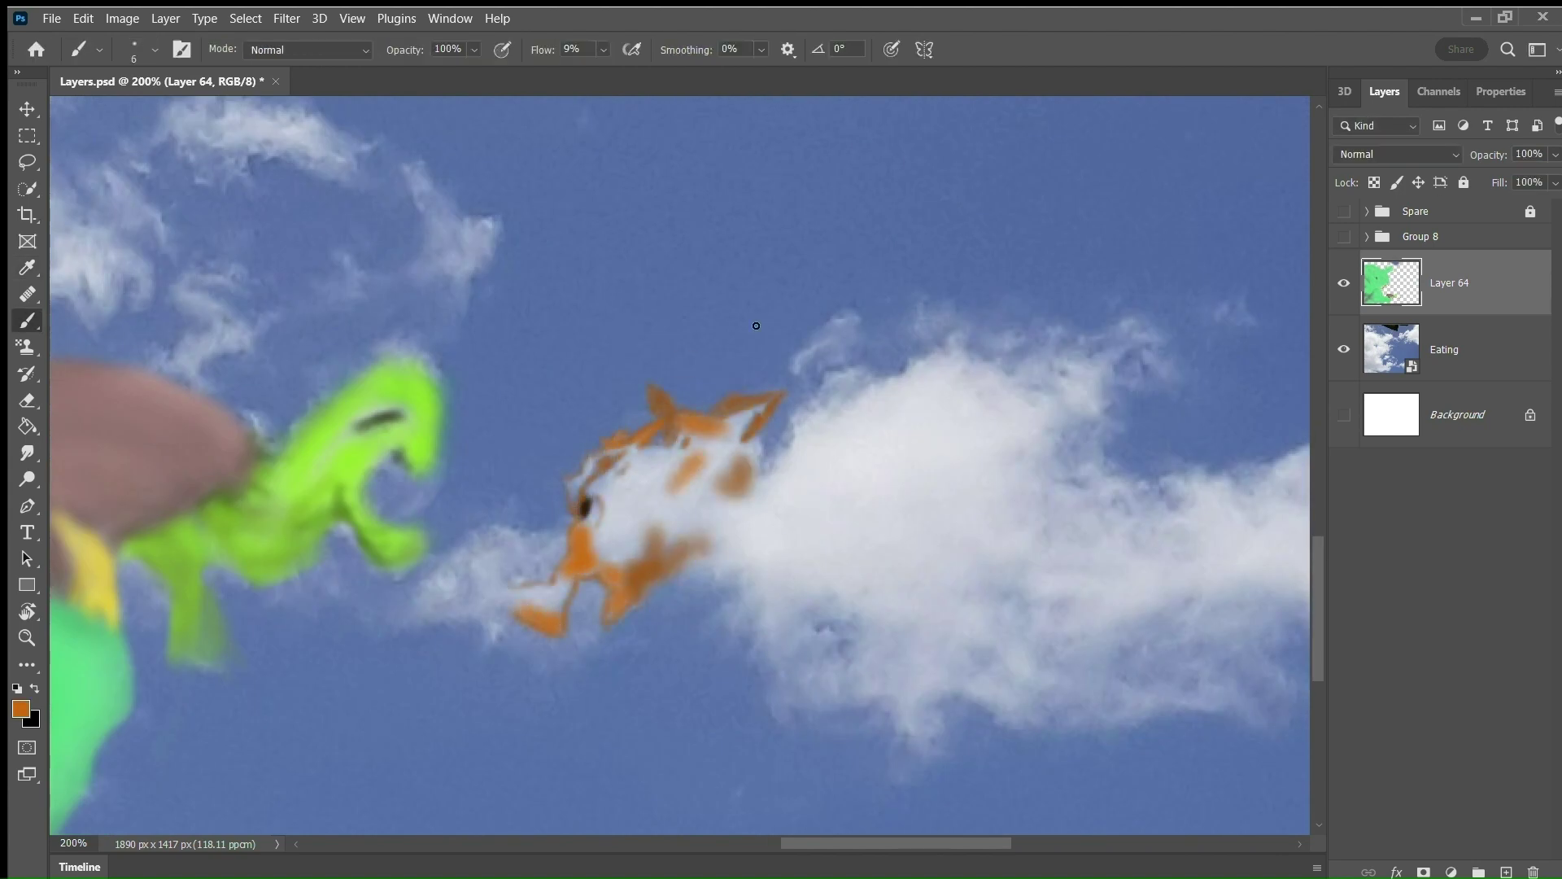
drag(781, 390, 749, 435)
key(e)
key(b)
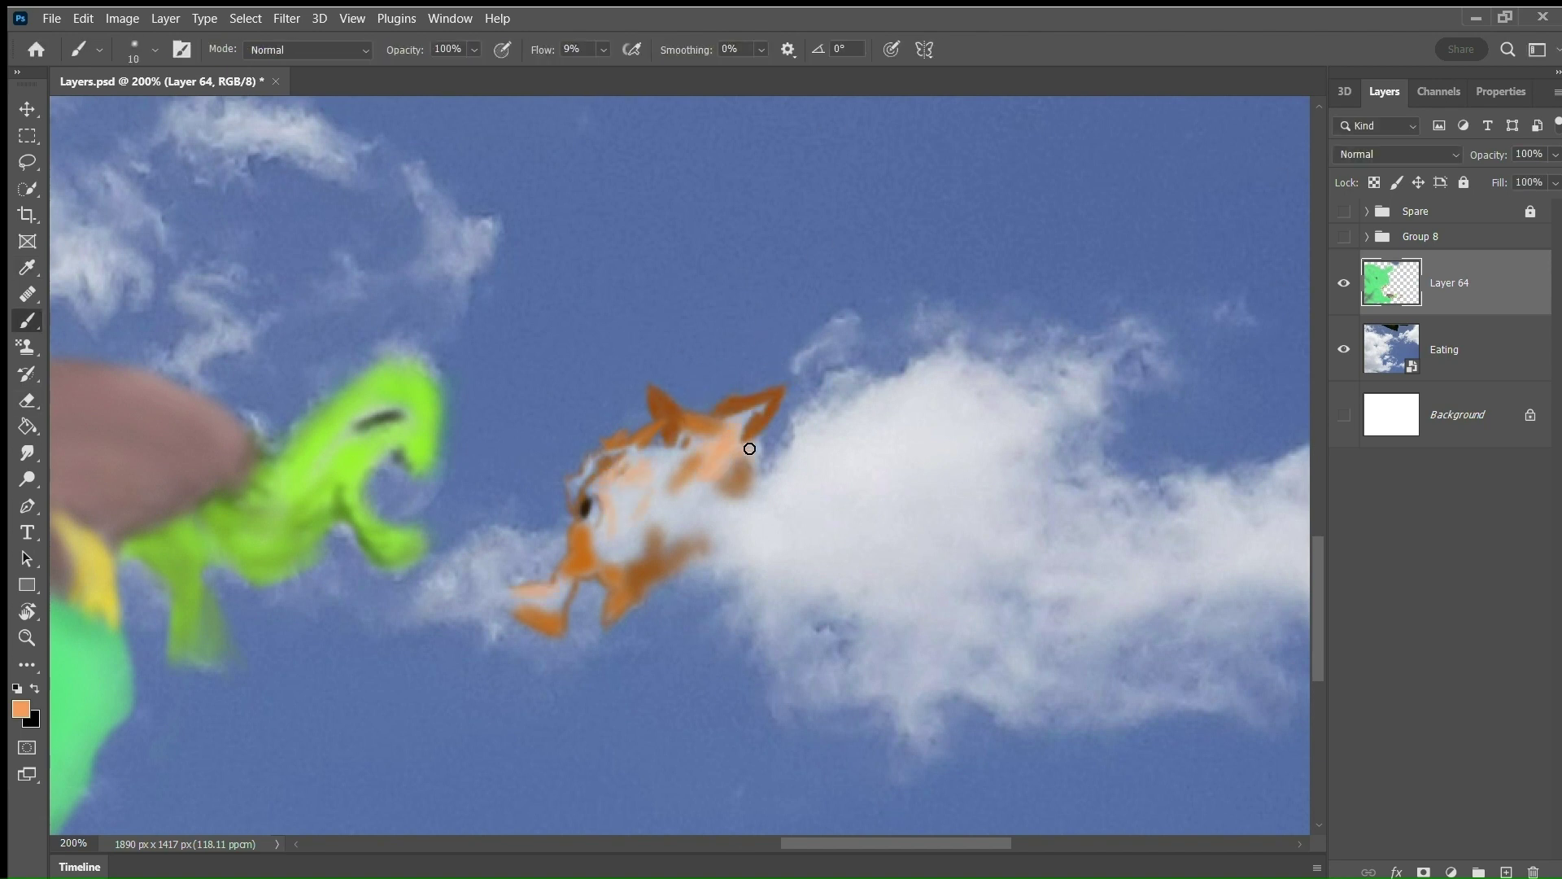
Fill the small creature's head and jagged cheek with solid orange and extend its lower jaw into an upward-curving tip.
alt+click(558, 600)
mouse_move(570, 570)
mouse_down()
mouse_move(708, 453)
mouse_move(773, 521)
mouse_up()
key(bracketleft)
mouse_move(601, 497)
mouse_down()
mouse_move(687, 361)
mouse_move(605, 471)
mouse_move(652, 428)
mouse_move(768, 400)
mouse_move(688, 420)
mouse_move(730, 567)
mouse_up()
drag(513, 562, 488, 594)
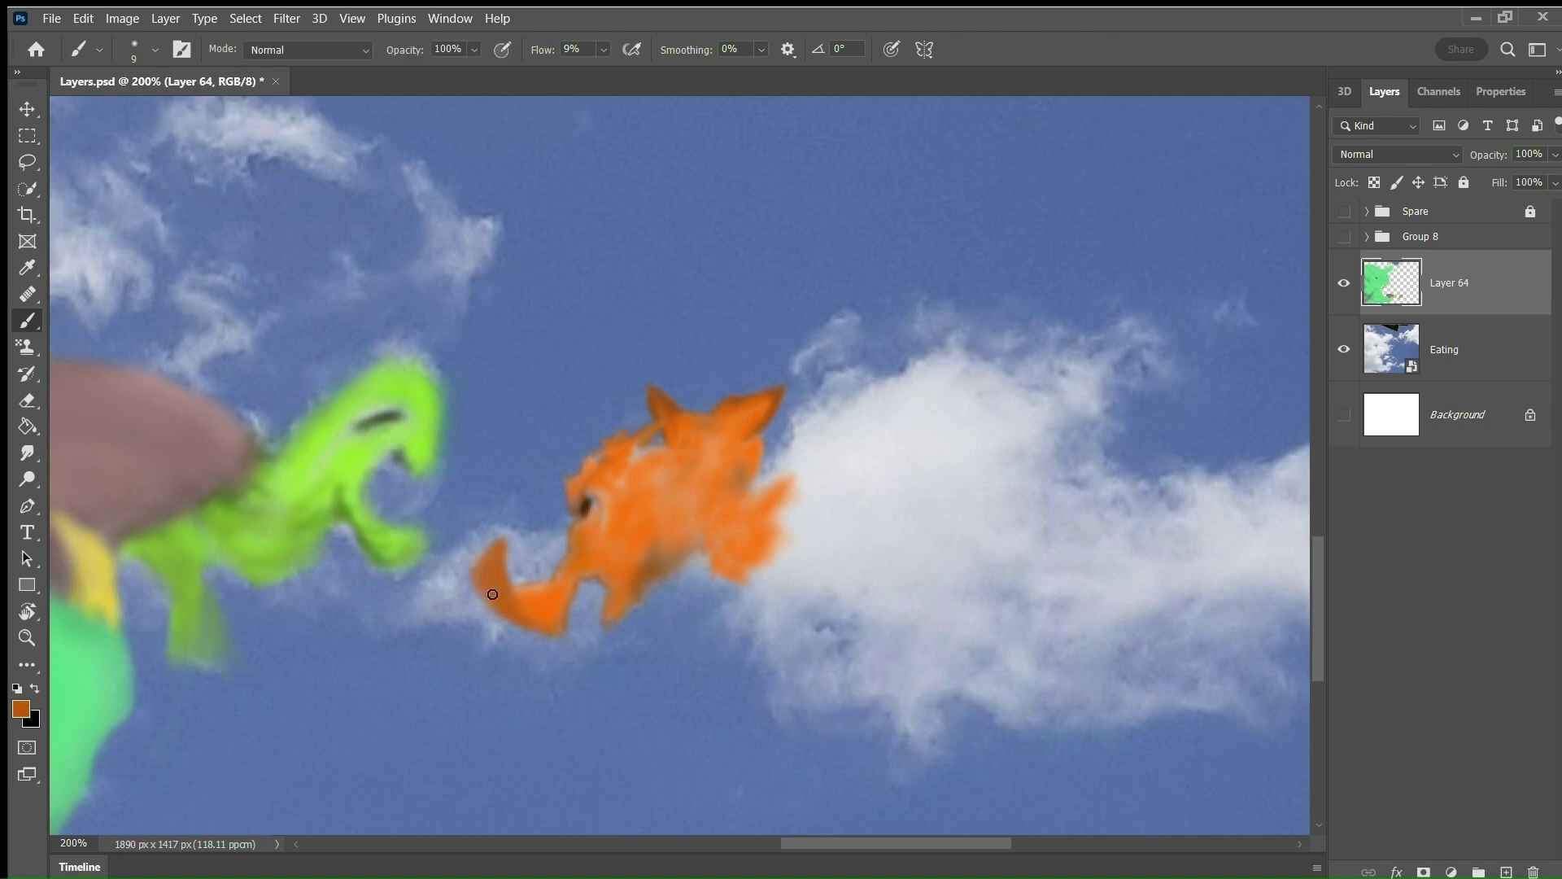
Set the brush flow to 3% and smooth the orange fill across the small creature's face with a larger brush.
key(bracketright)
key(bracketright)
key(bracketright)
key(shift+0)
key(shift+3)
mouse_move(642, 506)
mouse_down()
mouse_move(662, 552)
mouse_move(752, 494)
mouse_up()
key(e)
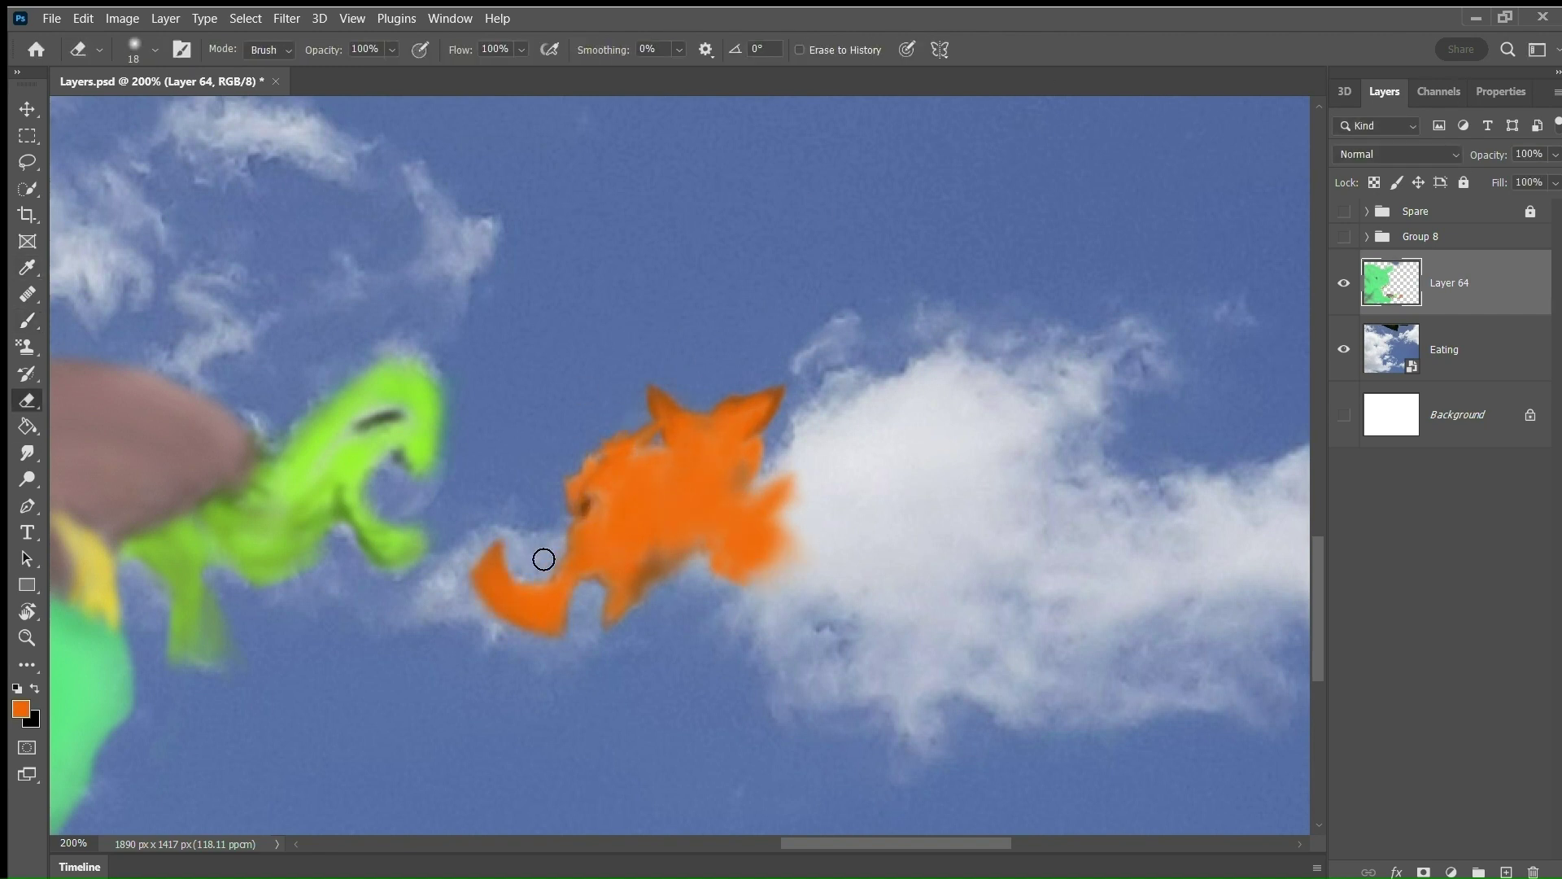
Trim the small orange creature's curved jaw tip and extend its orange neck into the large cloud behind it.
drag(480, 570, 485, 606)
drag(651, 588, 692, 563)
mouse_move(755, 476)
mouse_down()
mouse_move(782, 575)
mouse_move(814, 602)
mouse_up()
Retouch the small creature's muzzle and neck with sampled oranges, using a 6 px brush at 3% flow.
key(b)
key(bracketleft)
key(bracketleft)
key(bracketleft)
key(bracketleft)
key(shift+0)
key(shift+9)
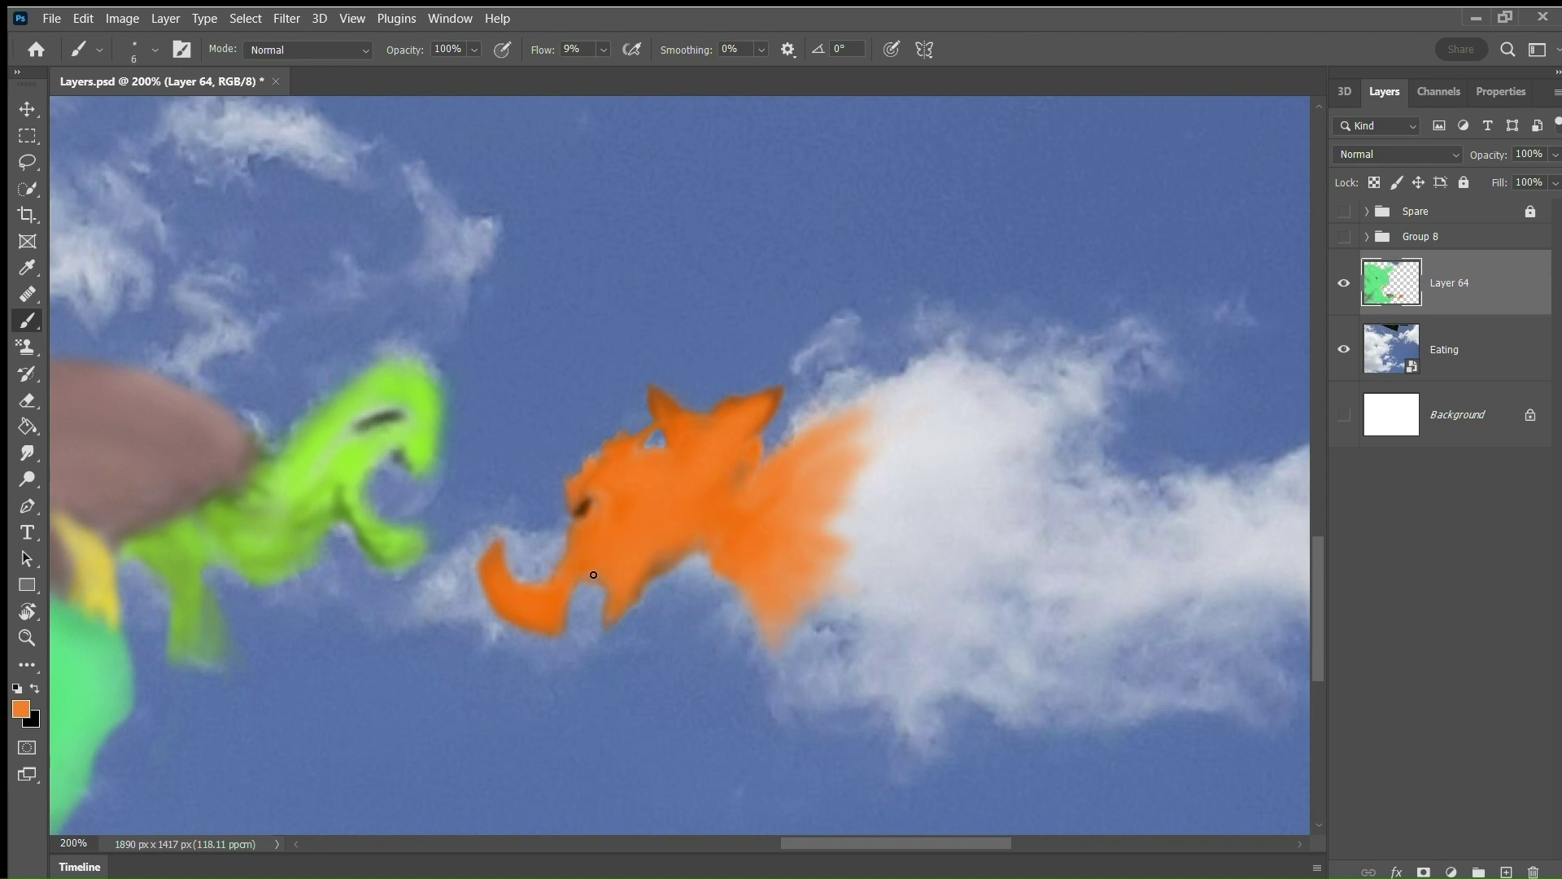
key(shift+0)
key(shift+3)
alt+click(596, 575)
alt+click(741, 485)
Cover the large rounded cloud behind the head with a solid orange body, using a larger brush at 9% flow.
key(bracketright)
key(bracketright)
key(bracketright)
key(bracketright)
key(bracketright)
key(shift+0)
key(shift+9)
mouse_move(814, 651)
mouse_down()
mouse_move(994, 355)
mouse_move(814, 439)
mouse_move(942, 717)
mouse_up()
alt+click(936, 473)
Sharpen the small orange creature's dark eye with a fine 3 px brush in dark brown.
key(bracketleft)
key(bracketleft)
key(bracketleft)
key(bracketleft)
alt+click(570, 606)
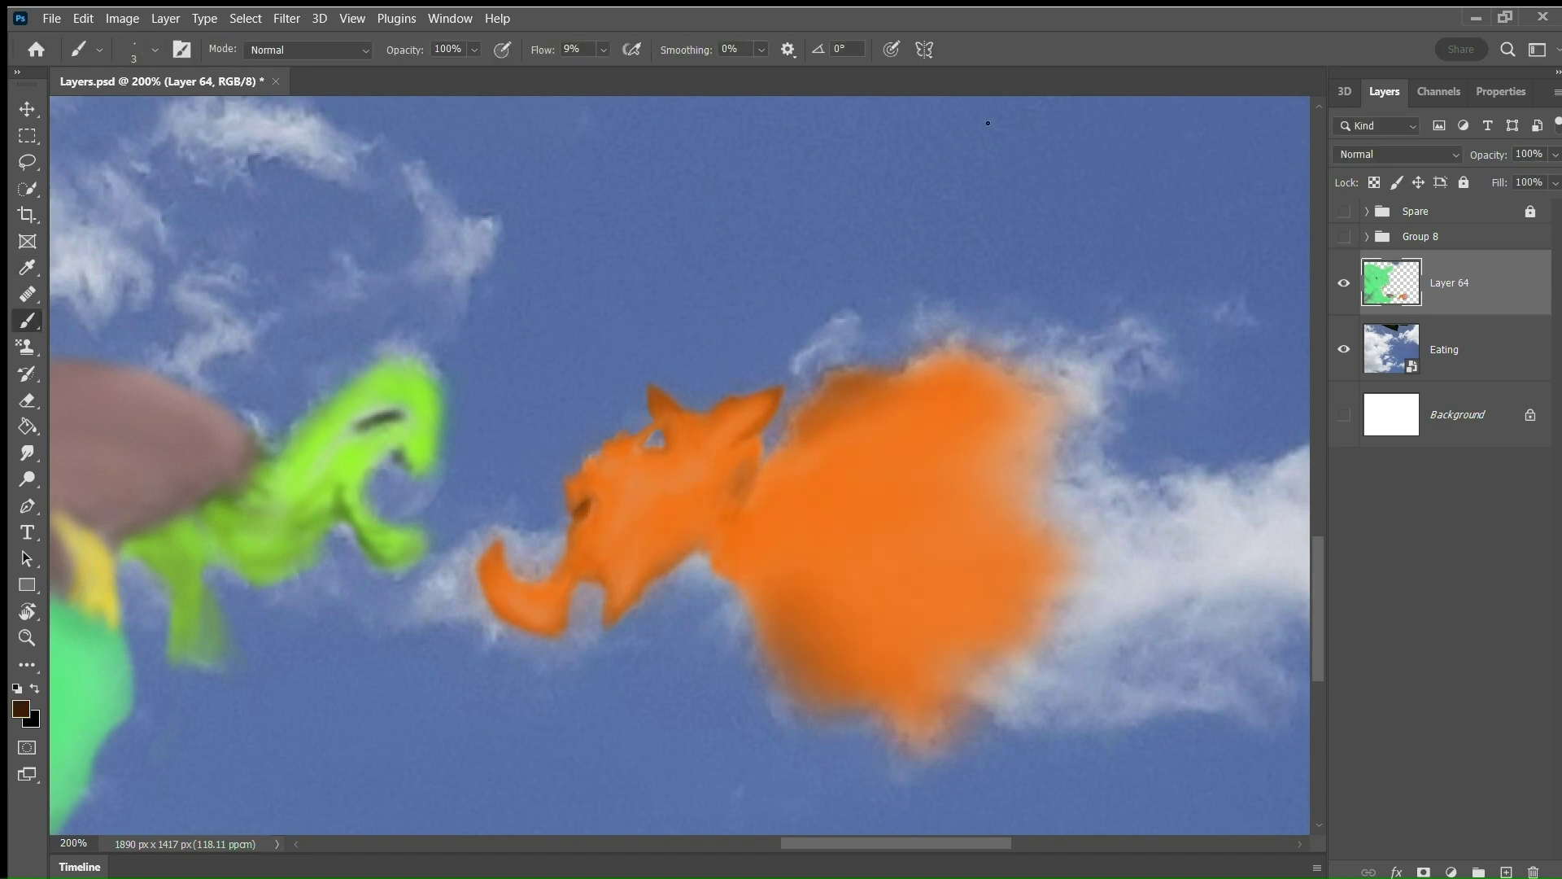
key(bracketleft)
key(bracketleft)
key(bracketleft)
key(bracketleft)
Shade the orange creature's face and ears with sampled darker orange, and trim its outline with a 14 px eraser.
key(bracketright)
key(bracketright)
key(bracketright)
key(bracketright)
key(bracketright)
key(bracketright)
key(bracketright)
key(bracketleft)
key(bracketleft)
key(bracketleft)
key(bracketleft)
alt+click(659, 407)
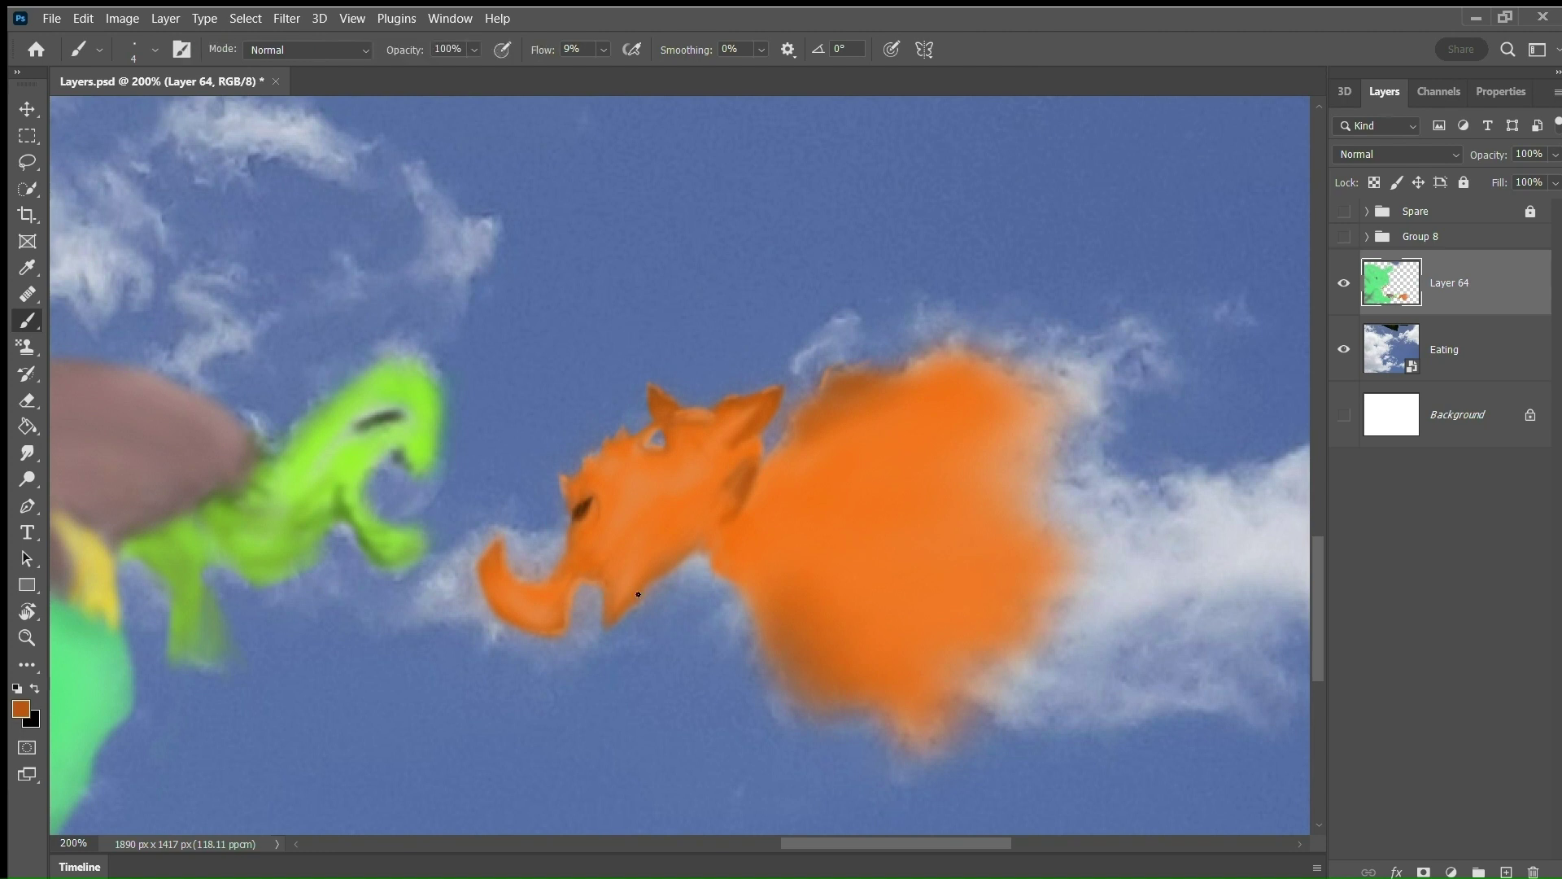
key(e)
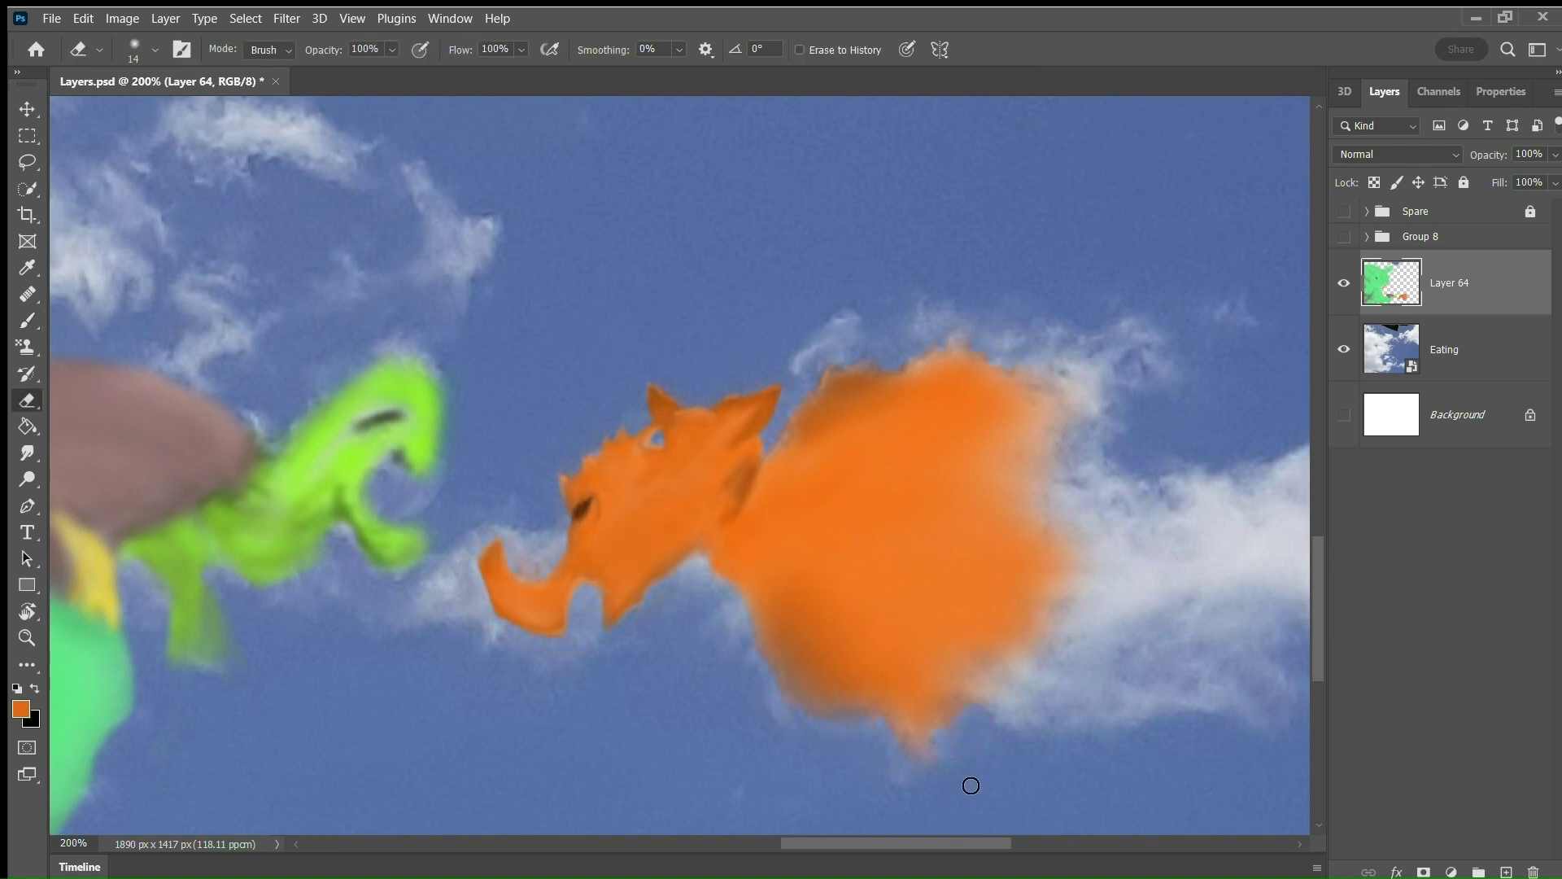
Extend the orange body along the cloud into a raised curled limb, a lower limb and a long tapering tail.
key(ctrl+minus)
key(b)
mouse_move(847, 489)
mouse_down()
mouse_move(900, 590)
mouse_move(984, 476)
mouse_move(988, 513)
mouse_up()
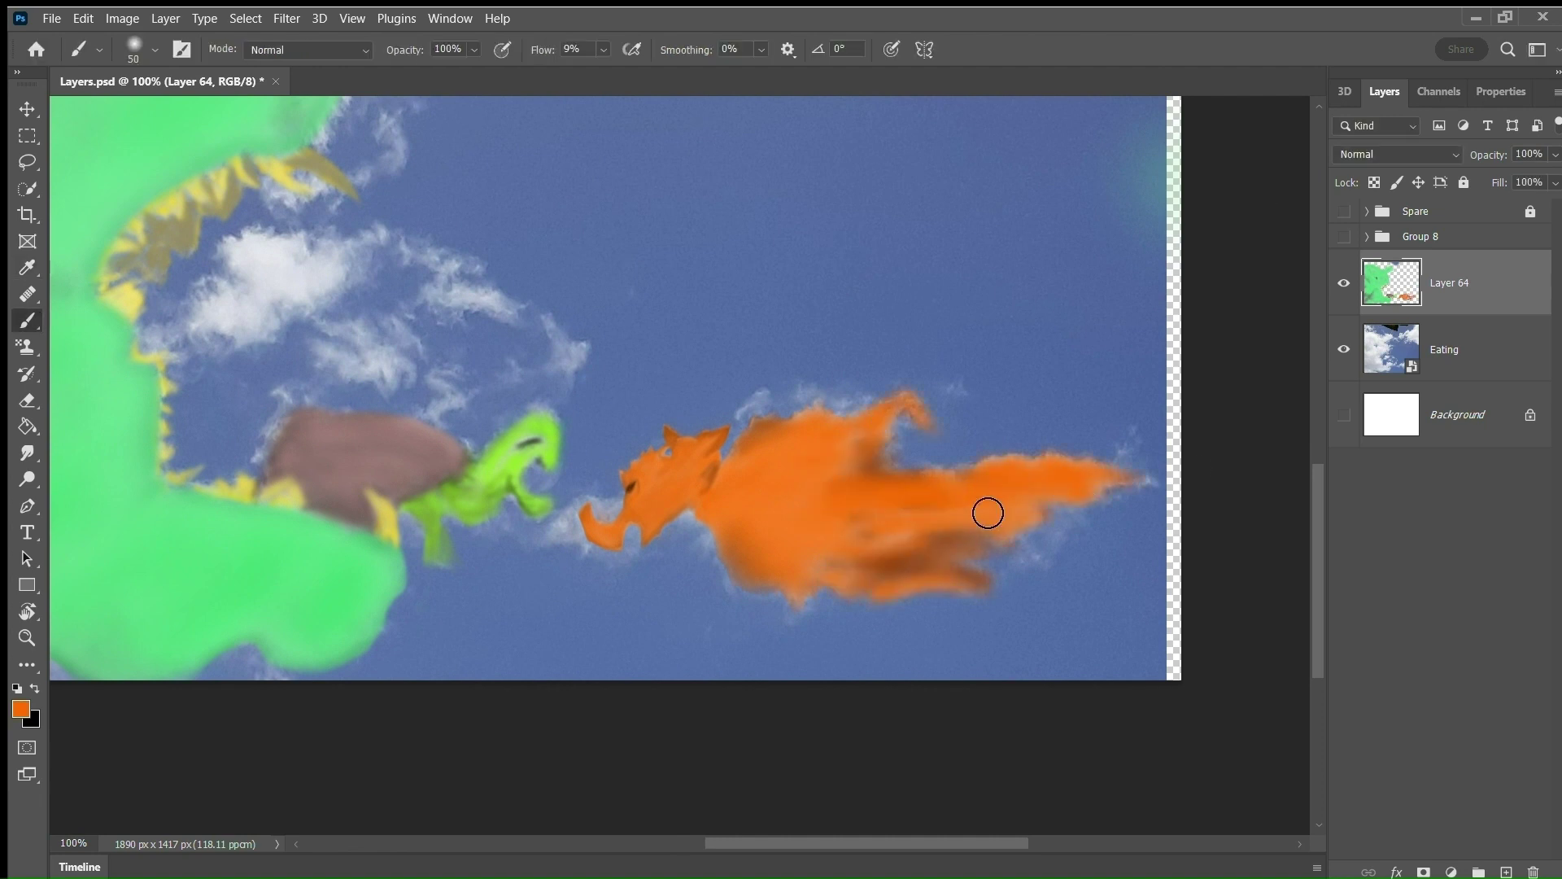
Undo unwanted body strokes and even out the orange and brown shading across the body with a 37 px brush.
key(ctrl+z)
key(bracketleft)
key(bracketleft)
key(bracketleft)
key(bracketleft)
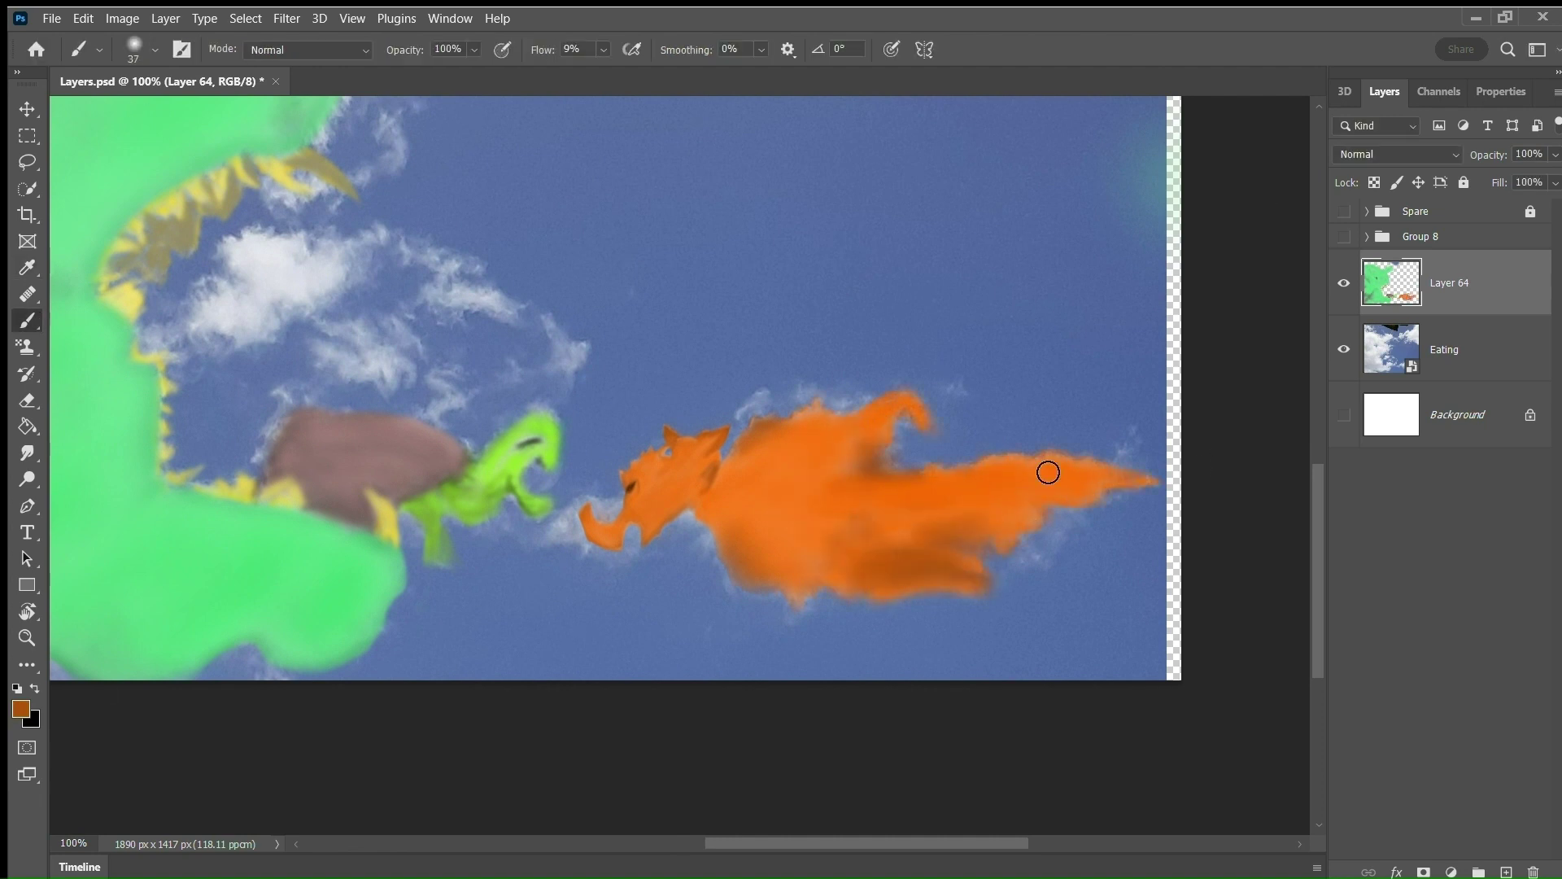
key(ctrl+z)
key(ctrl+z)
Clean the orange creature's outline with a 14 px eraser and touch up its head with a 12 px brush at 2% flow.
key(e)
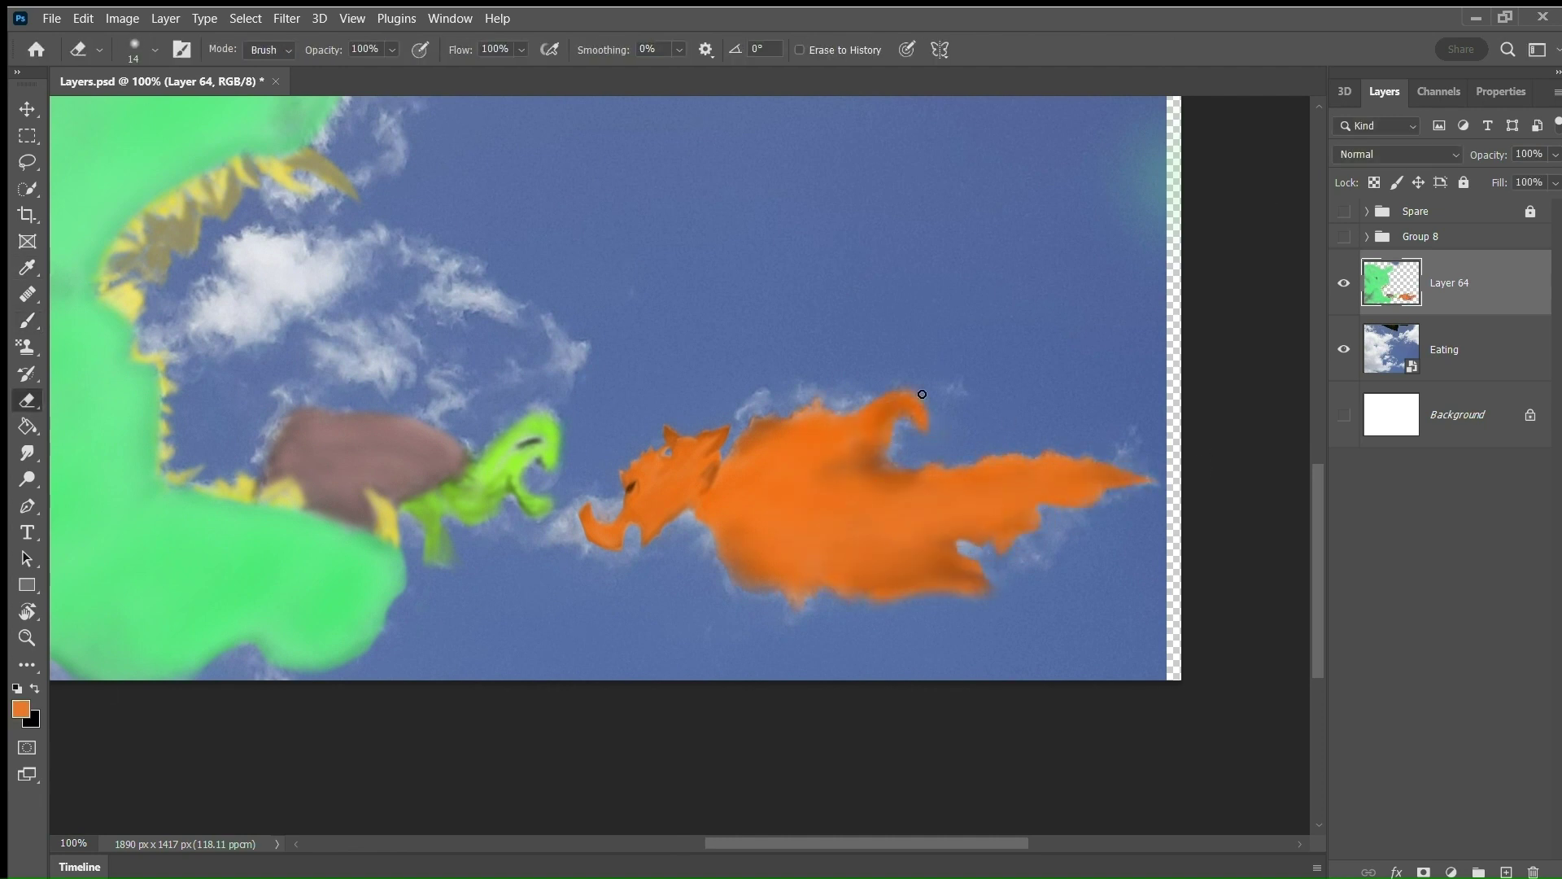
key(b)
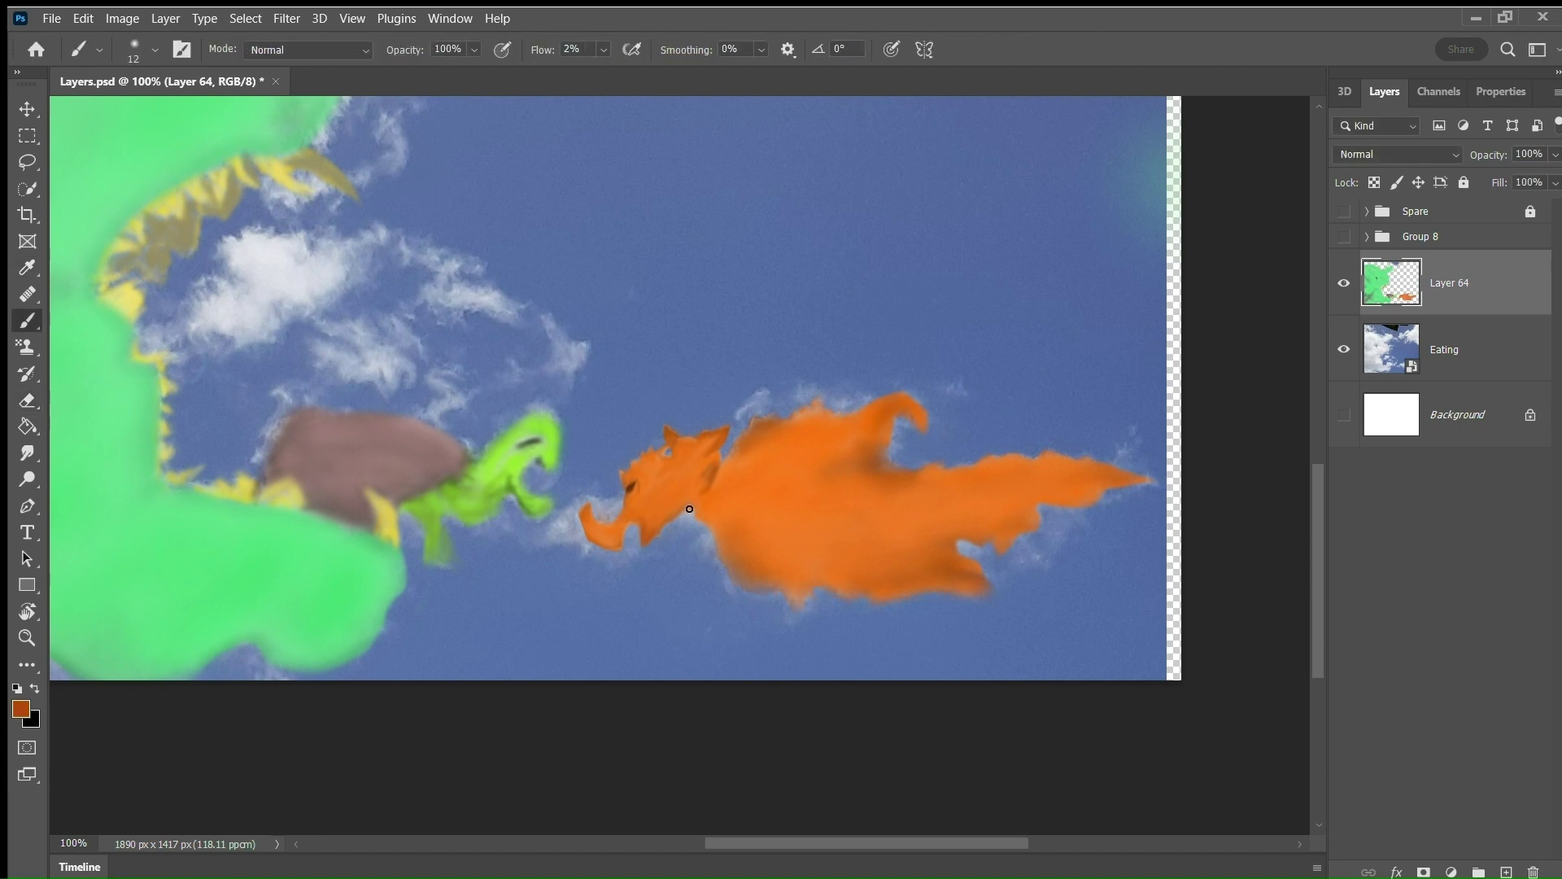
key(e)
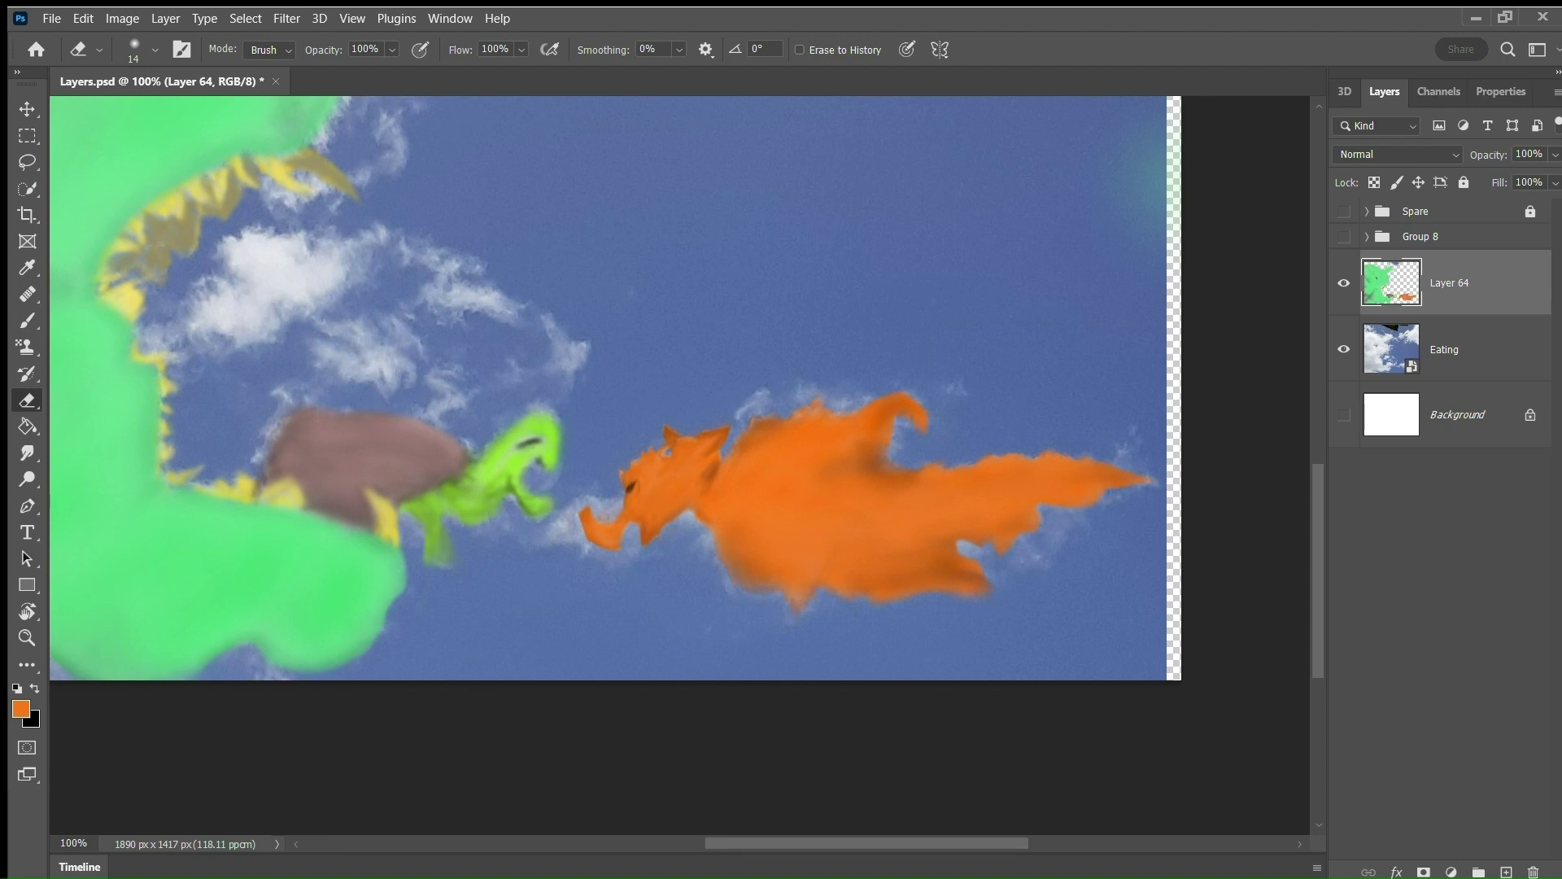
Sketch grey eye, snout, neck and leg marks on the upper-right white cloud with a 20 px brush at 9% flow.
scroll(890, 488, down, 3)
scroll(890, 488, up, 3)
alt+click(626, 365)
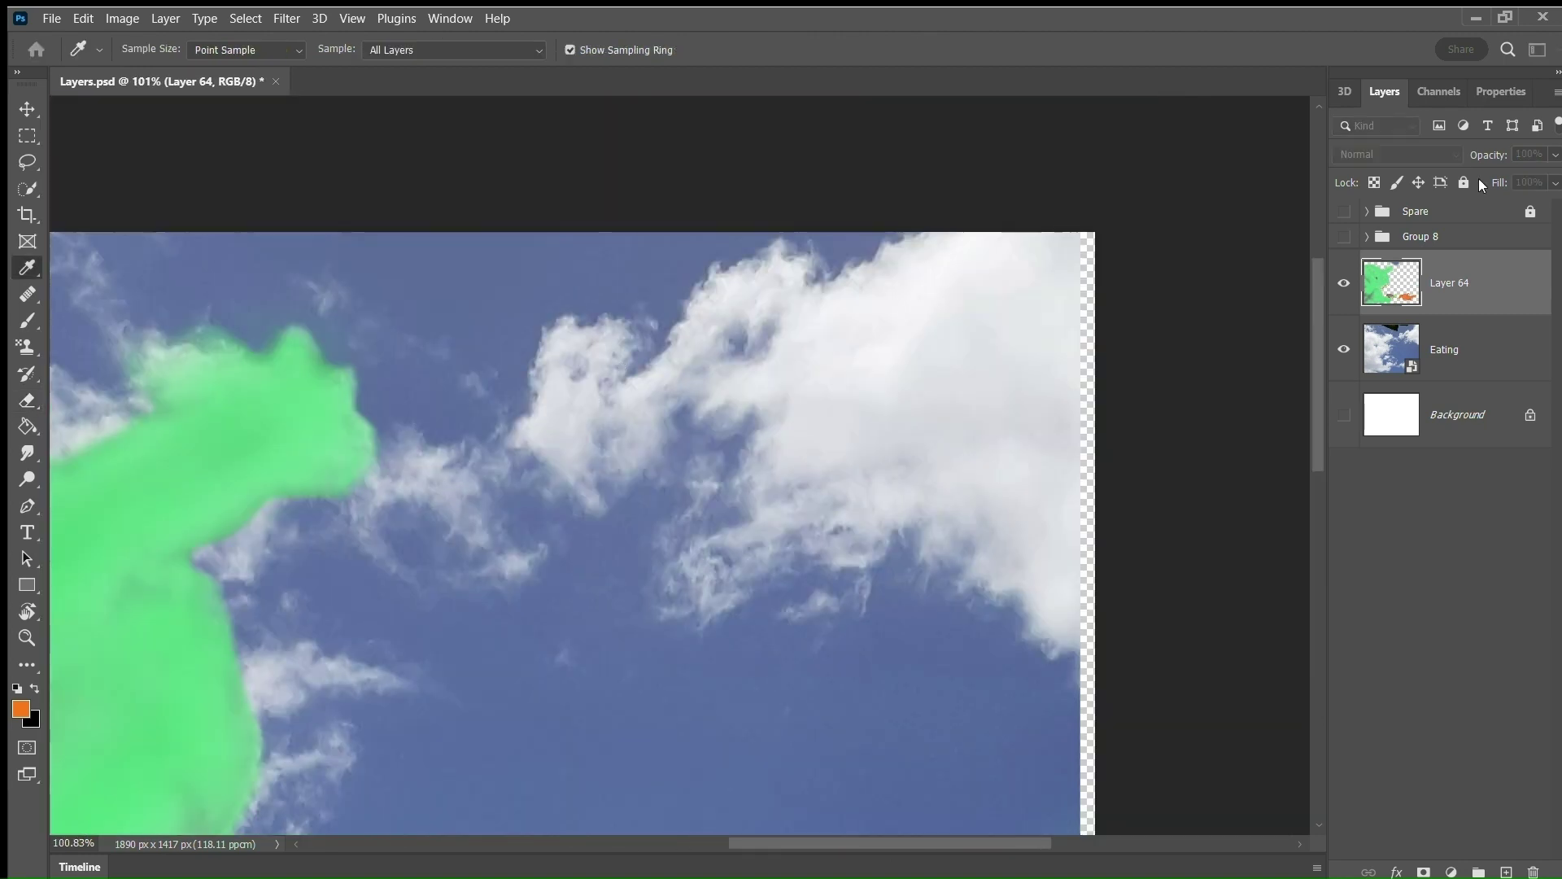
key(b)
mouse_move(757, 305)
mouse_down()
mouse_move(767, 354)
mouse_move(781, 320)
mouse_up()
drag(659, 390, 638, 439)
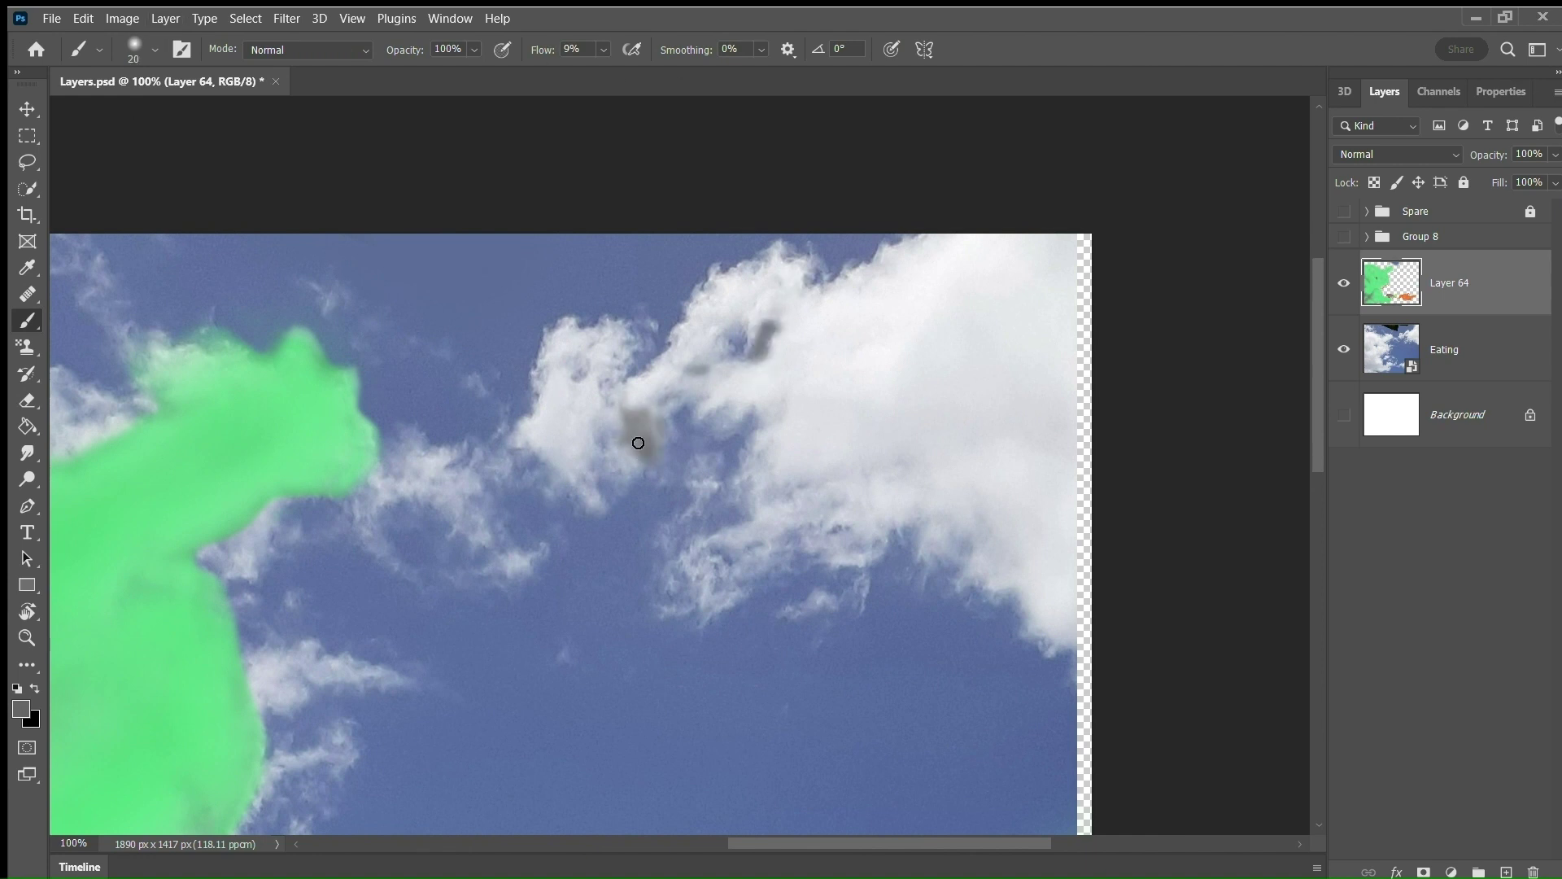
drag(907, 448, 887, 489)
drag(980, 488, 994, 580)
drag(822, 489, 701, 307)
drag(676, 387, 846, 496)
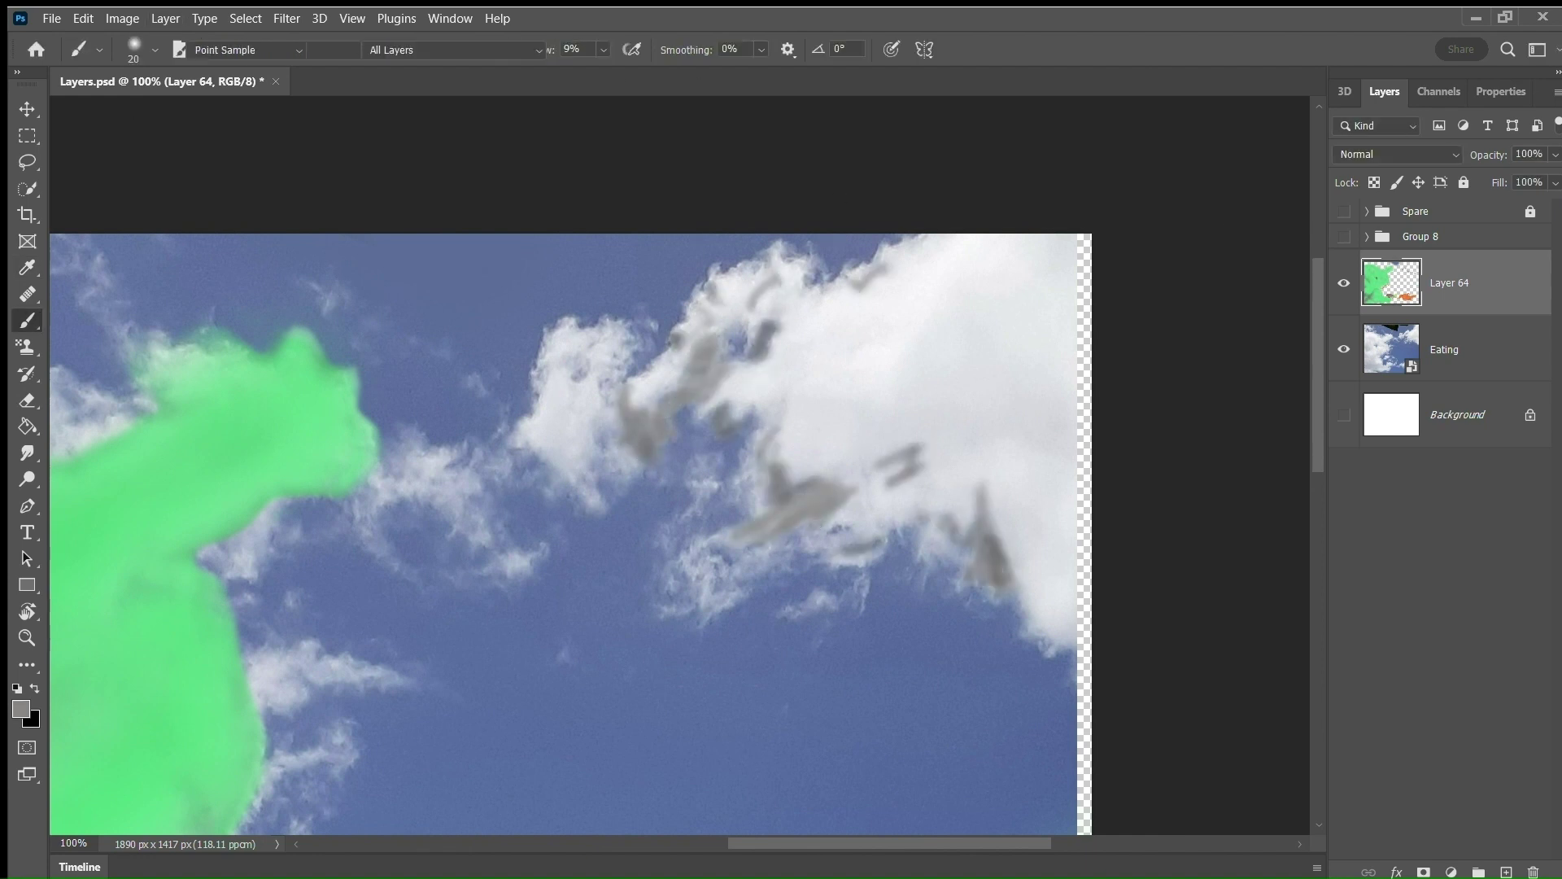
Fill the upper-right cloud with light grey to form a creature's head, long drooping snout and large body.
alt+click(773, 293)
key(bracketleft)
mouse_move(774, 272)
mouse_down()
mouse_move(666, 439)
mouse_move(1123, 304)
mouse_move(1017, 569)
mouse_up()
alt+click(1011, 279)
key(bracketright)
key(bracketright)
key(e)
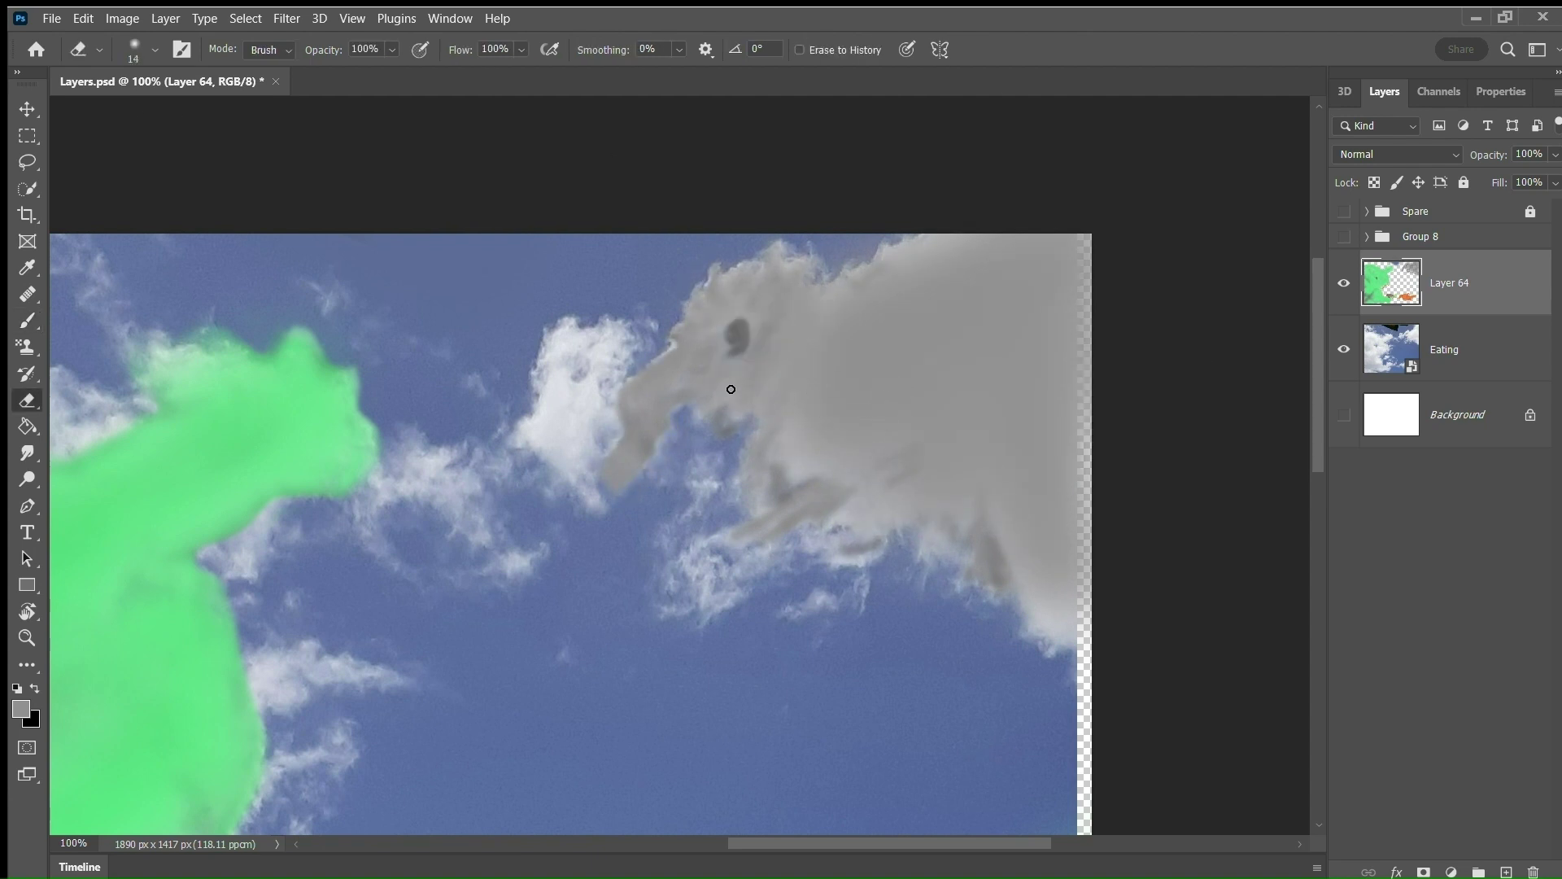
Blend the grey creature's body with a 149 px brush and clean up around its outline with a 14 px eraser.
key(b)
drag(961, 310, 1082, 602)
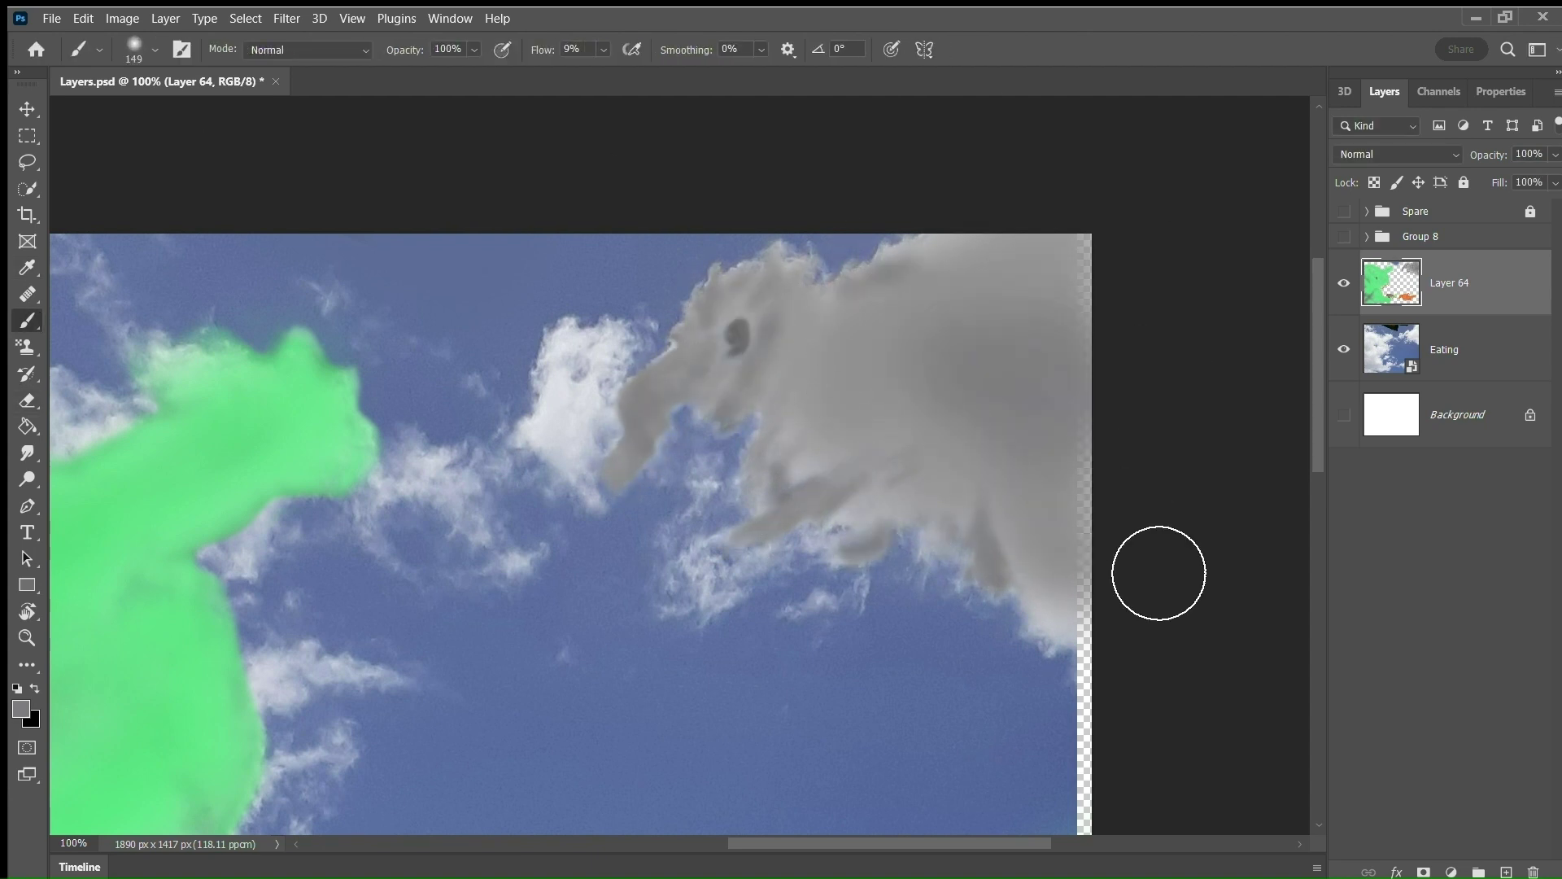
key(bracketright)
key(e)
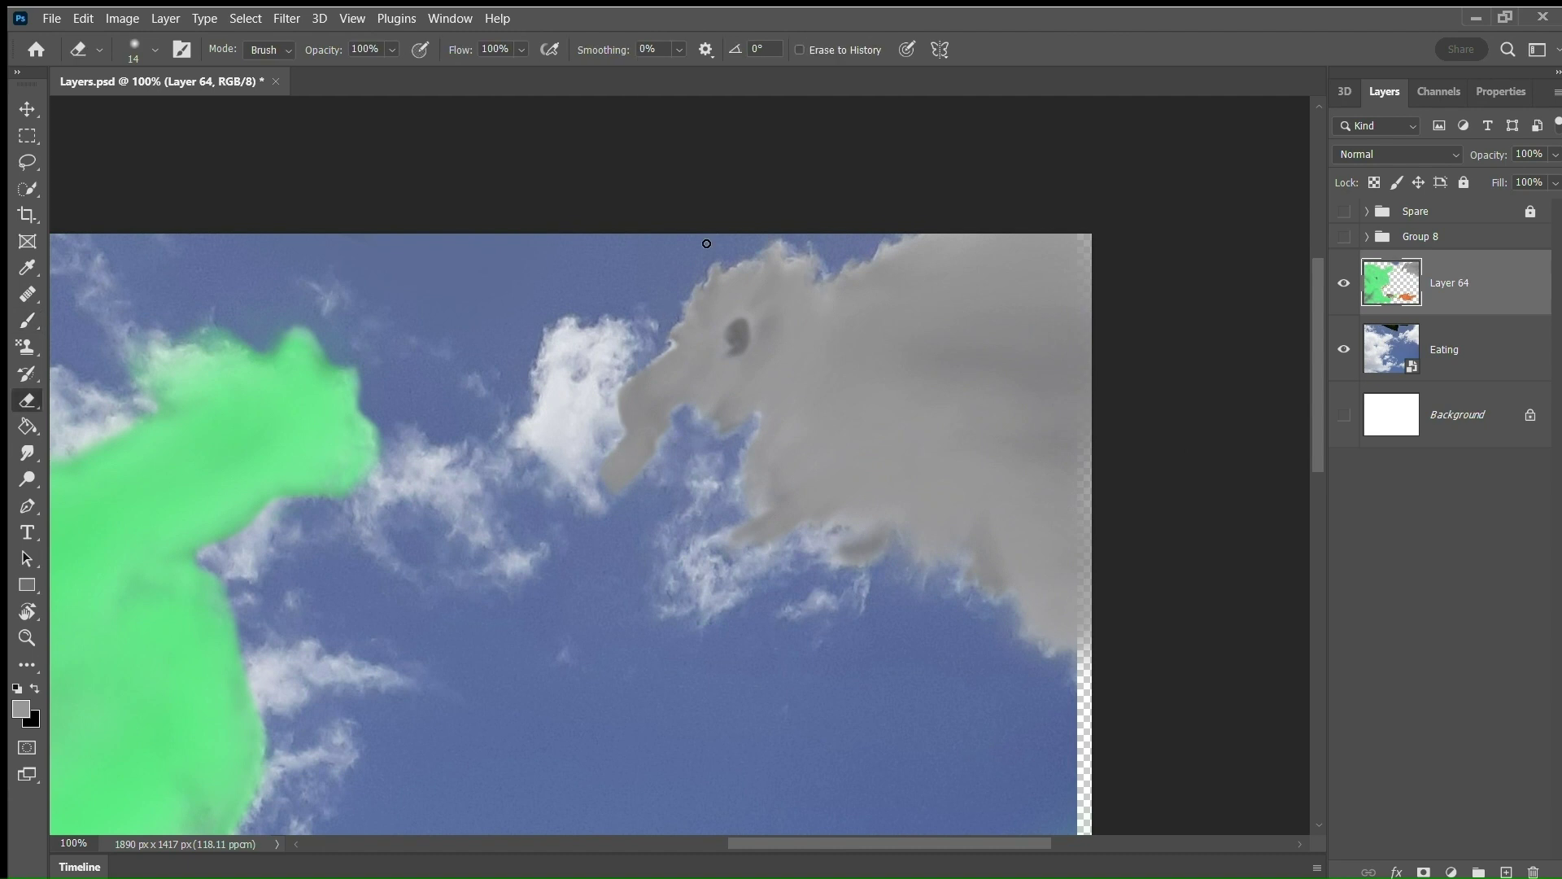
Paint the grey creature's bent foreleg over the cloud wisps below its chest with a 25 px brush.
key(b)
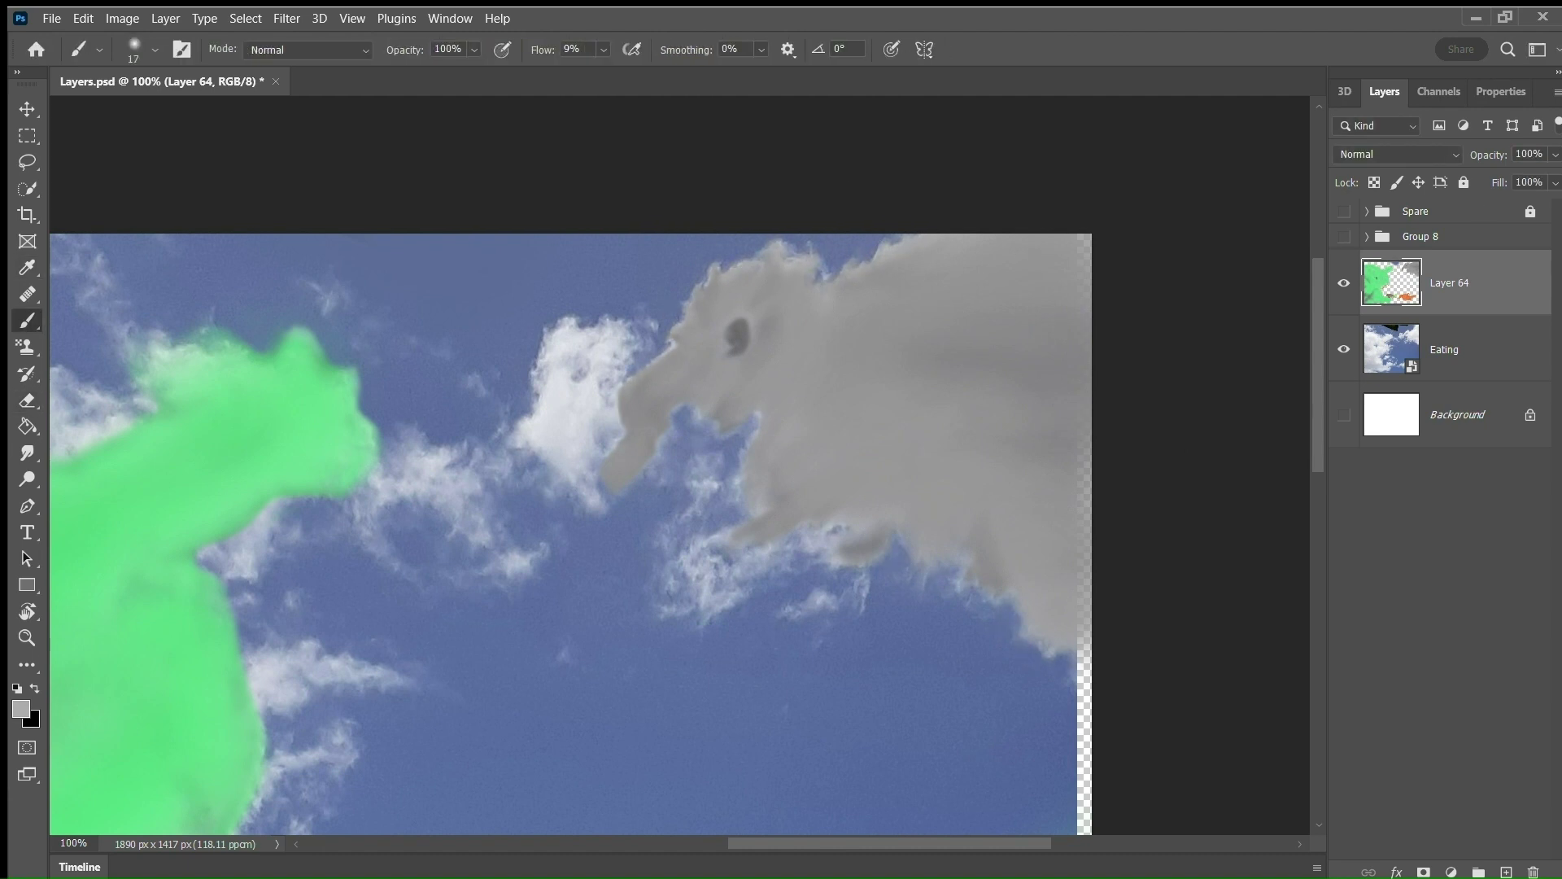
key(bracketright)
mouse_move(757, 489)
mouse_down()
mouse_move(695, 558)
mouse_move(751, 528)
mouse_move(747, 600)
mouse_up()
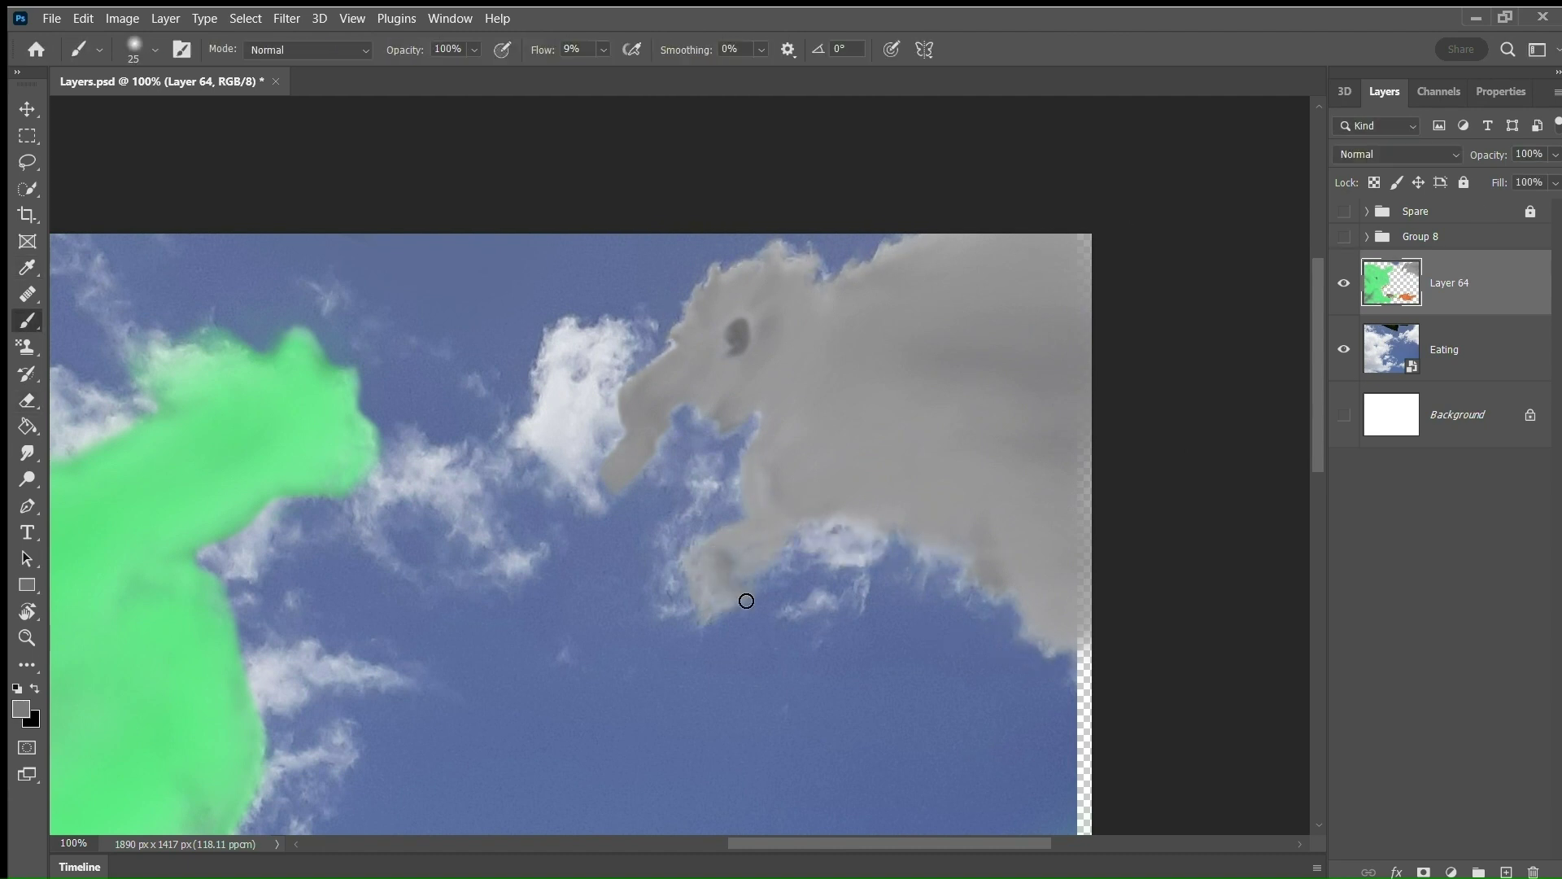
Shade the grey creature's snout with sampled darker grey, and smooth its foreleg and body with a larger brush.
key(bracketleft)
alt+click(664, 423)
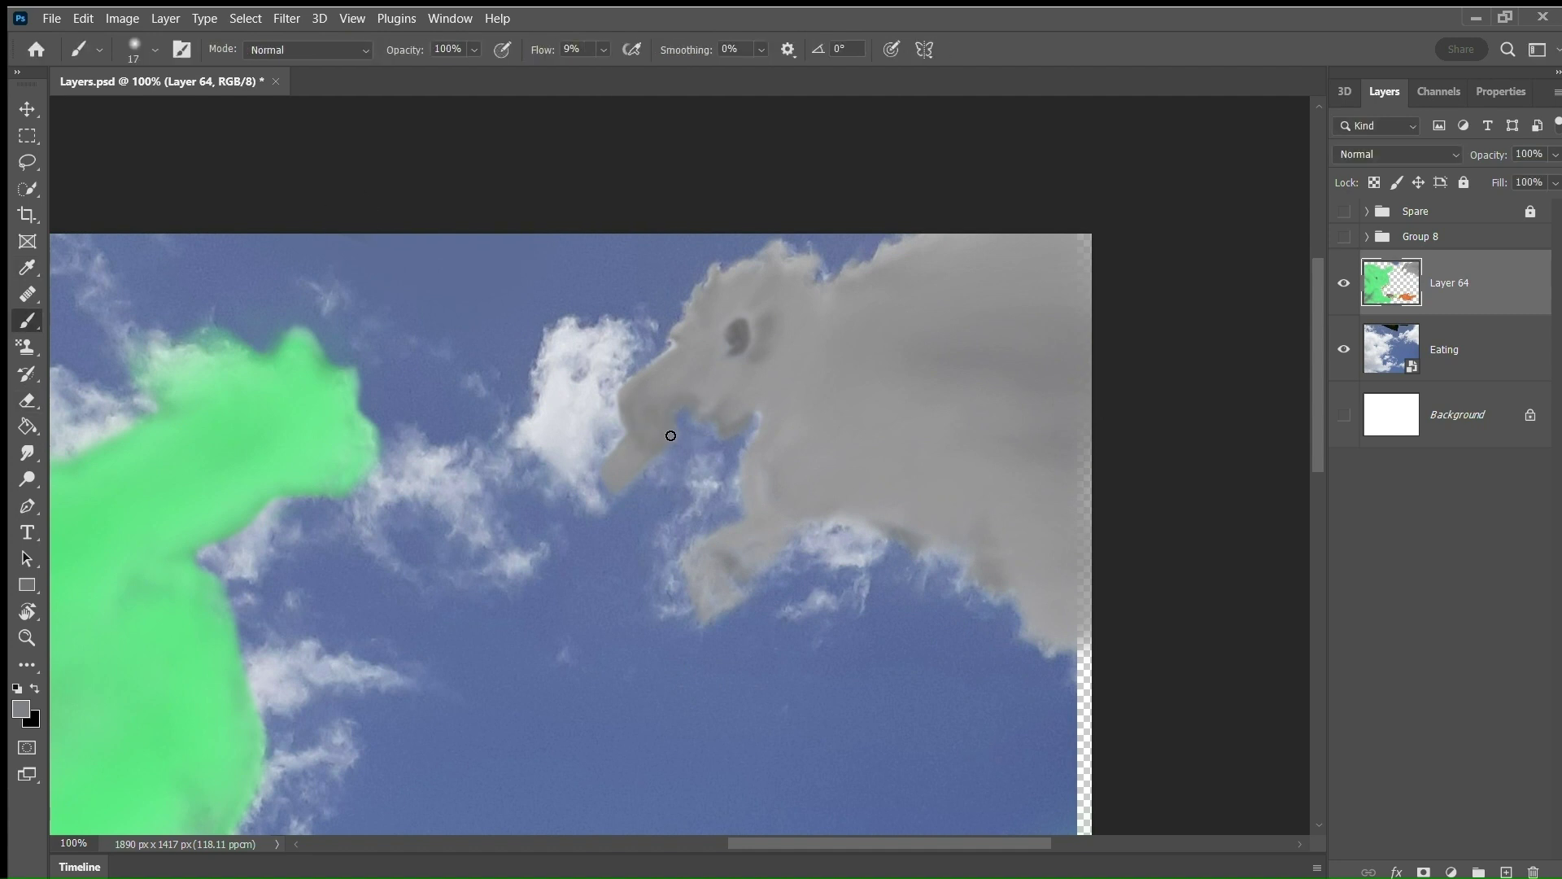
alt+click(699, 410)
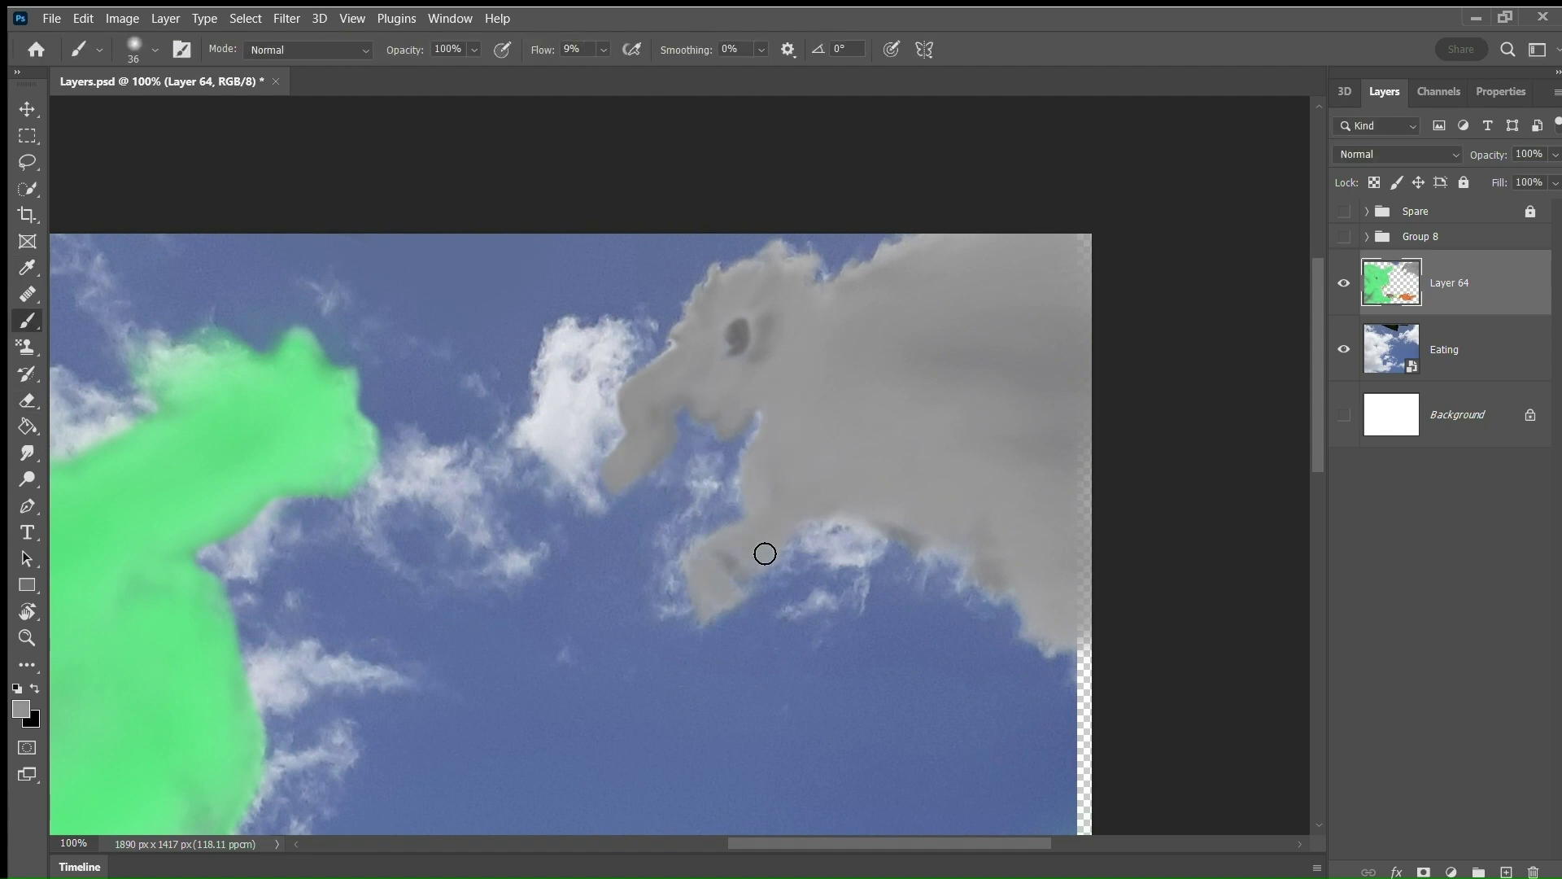
key(e)
key(b)
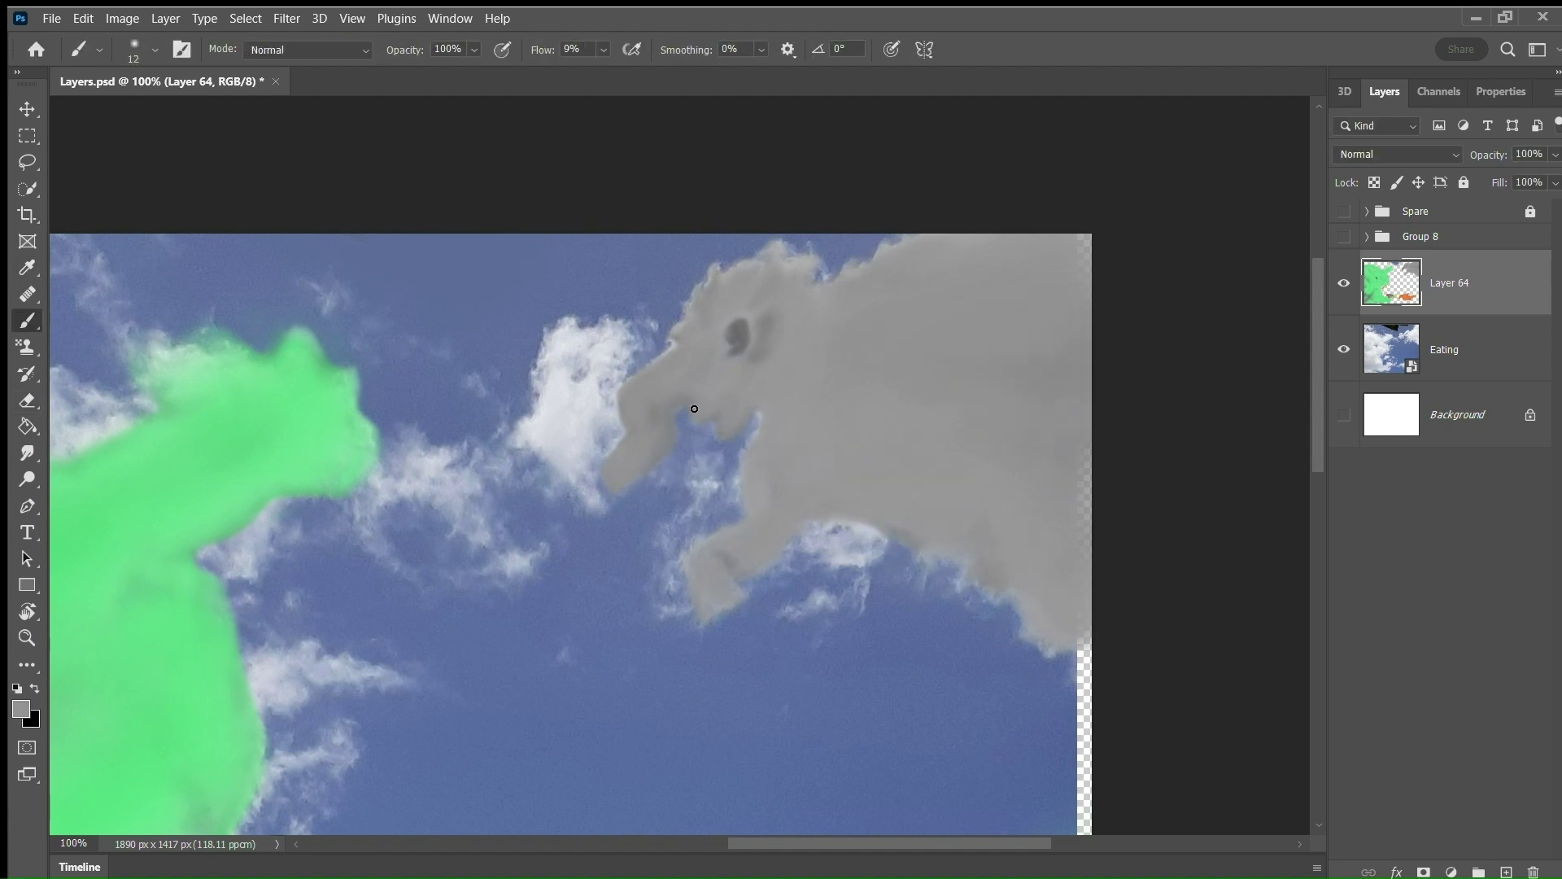
Paint pointed teeth under the grey creature's snout and darken its eye with a 12 px brush.
alt+click(698, 423)
alt+click(726, 444)
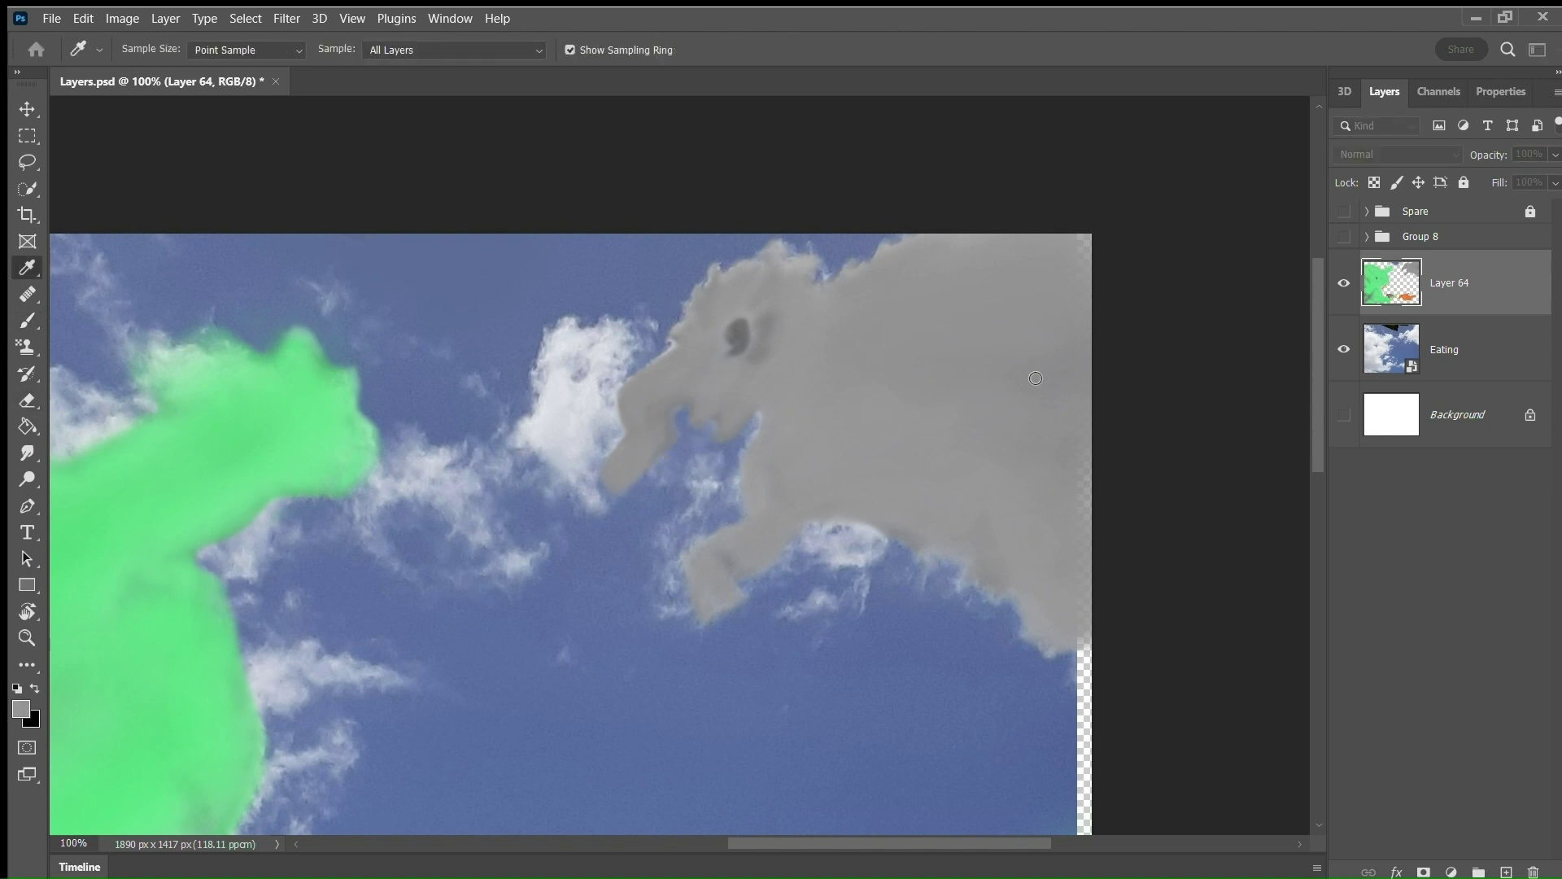
drag(735, 330, 738, 339)
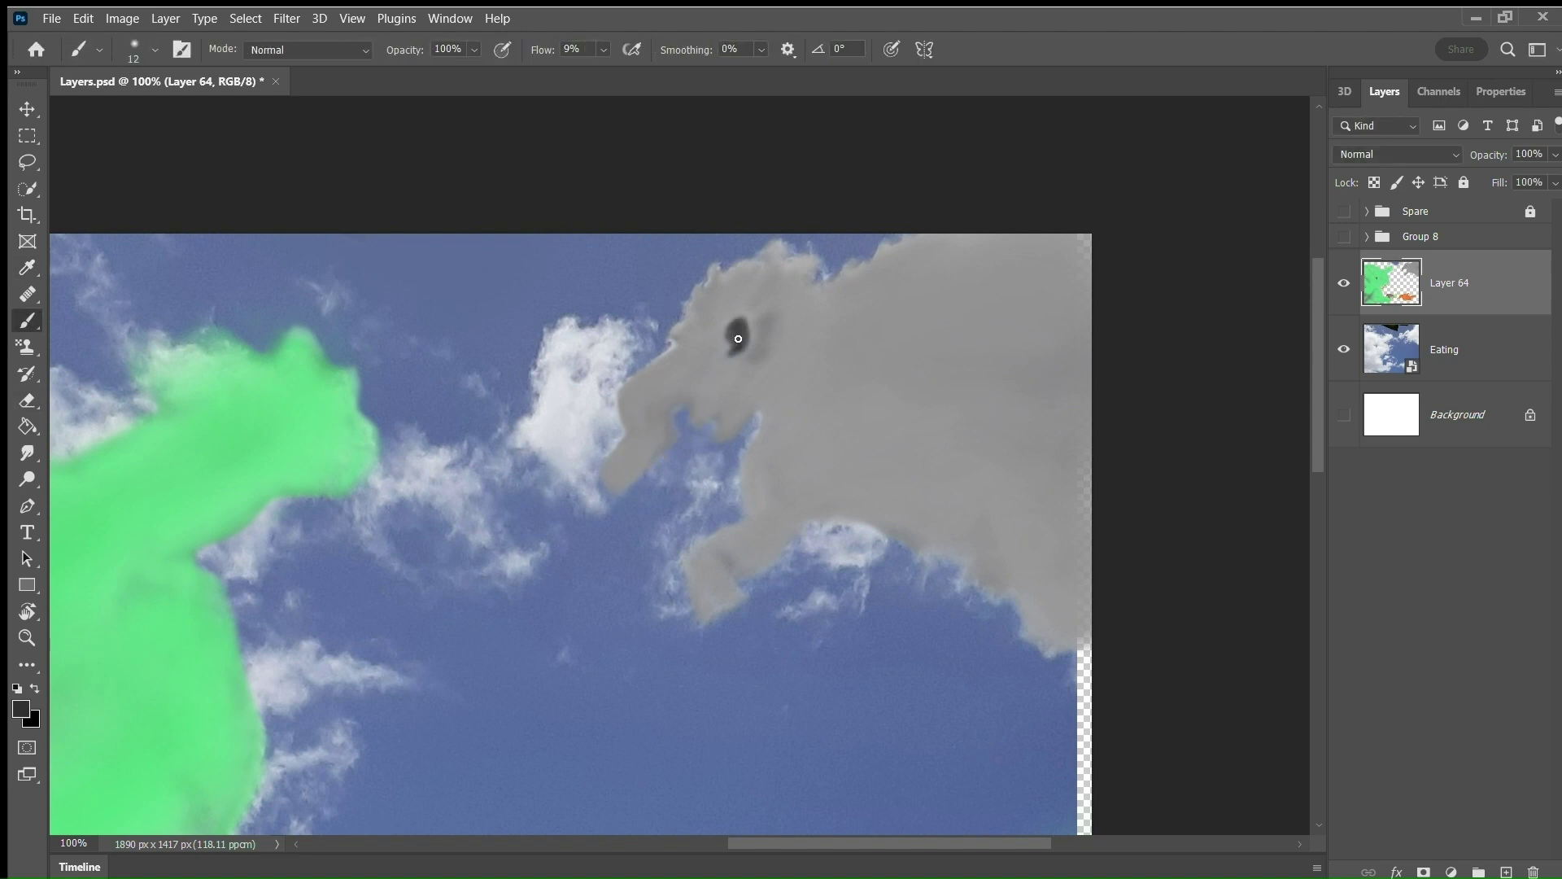
Smooth the grey head and body with a 64 px brush, and refine the mouth edge with a 10 px eraser.
alt+click(764, 407)
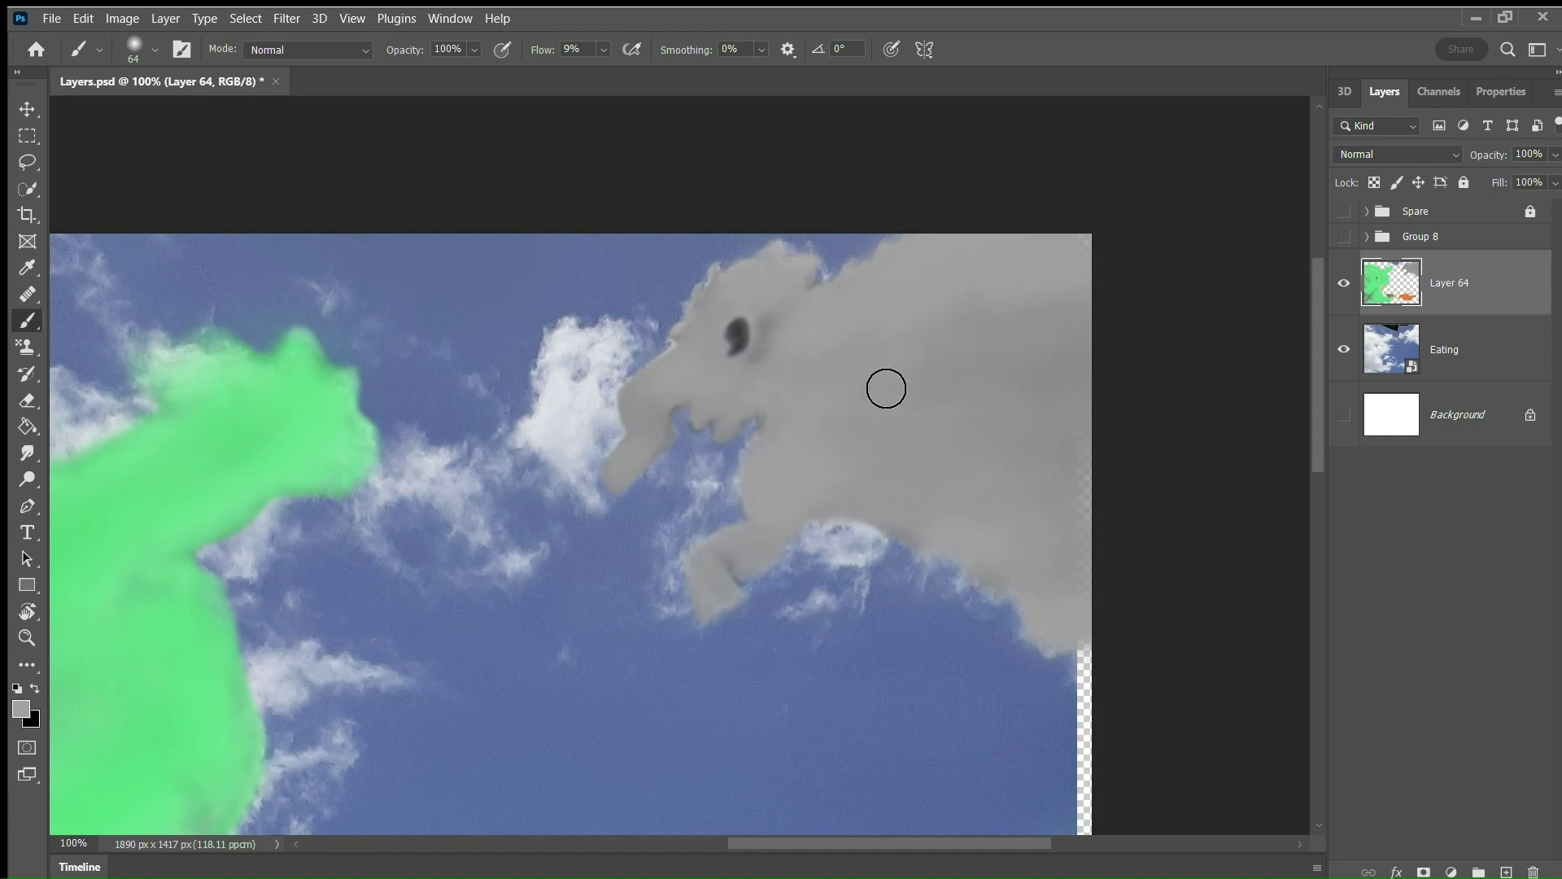
key(e)
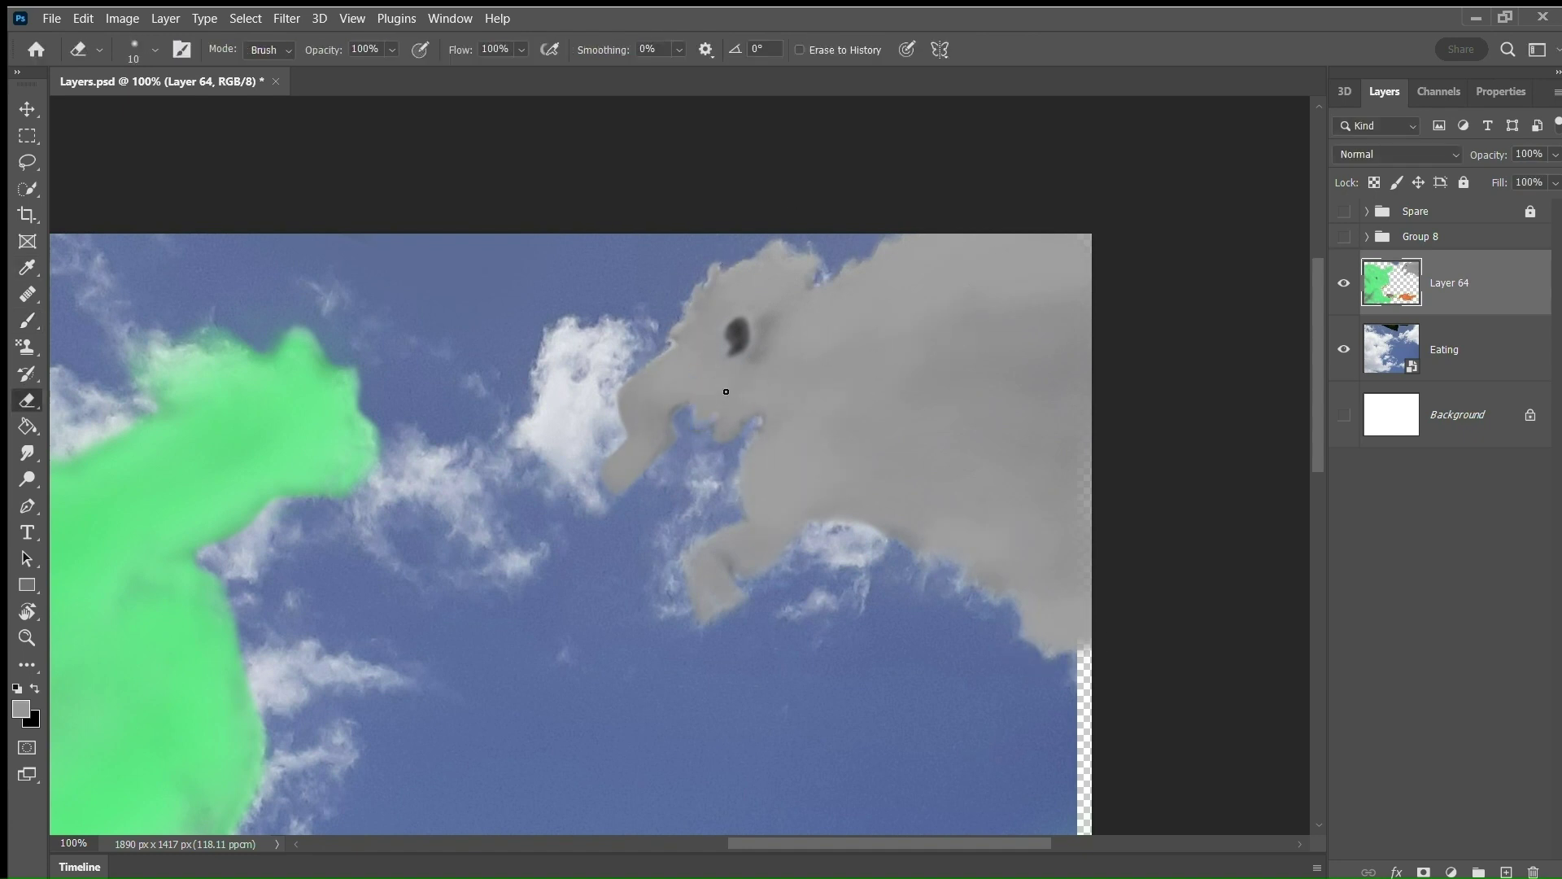
key(b)
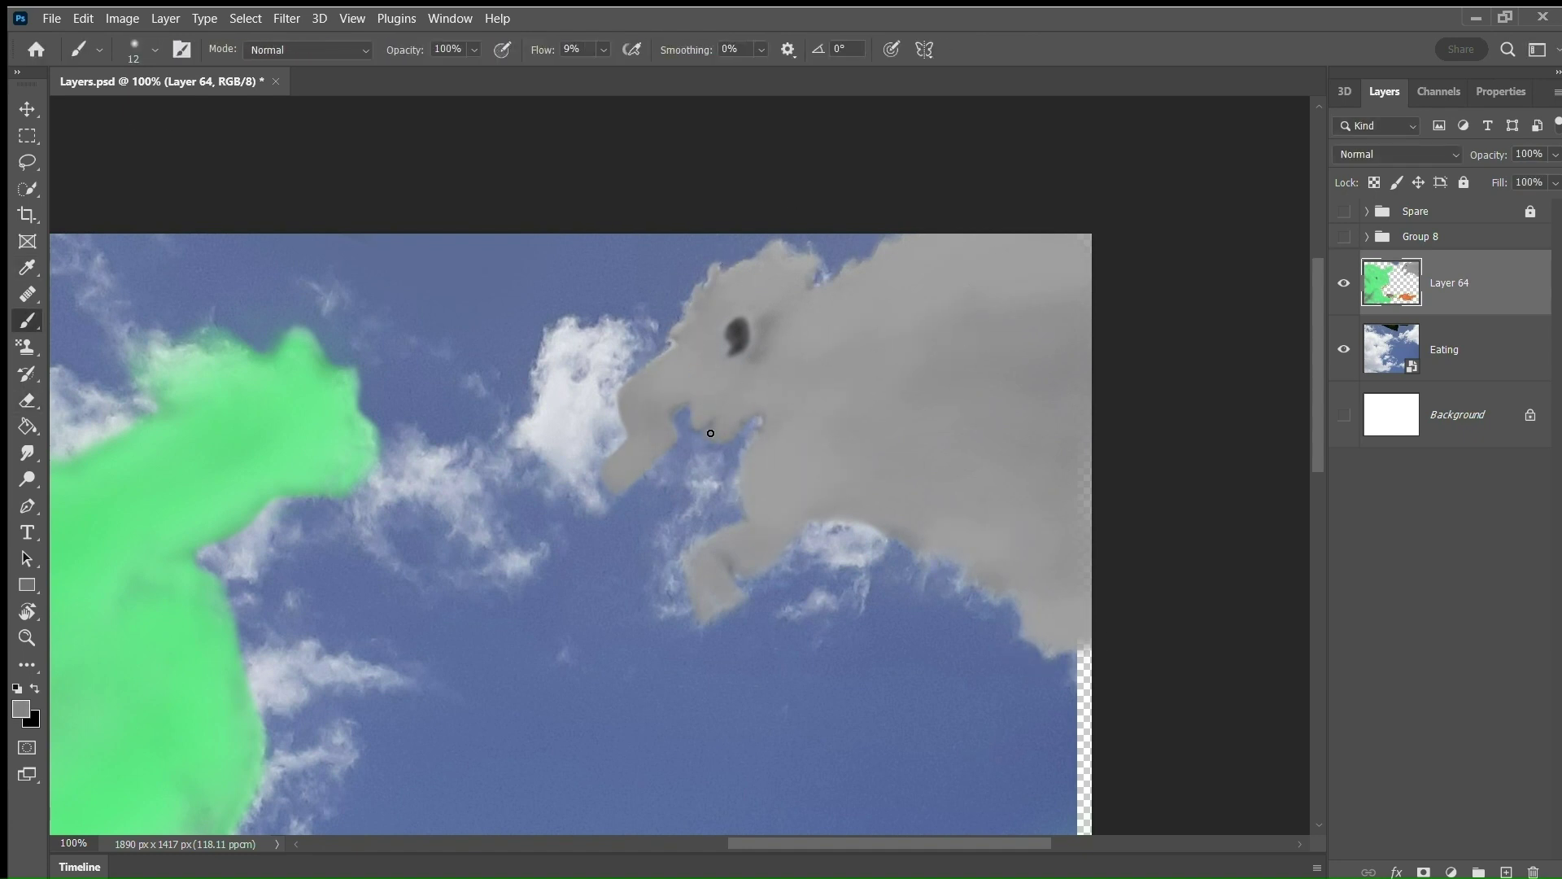
Reshape the grey creature's lower jaw with sampled grey and carve a gap in its mouth with a 10 px eraser.
alt+click(711, 433)
drag(711, 431, 728, 426)
alt+right_click(697, 395)
key(e)
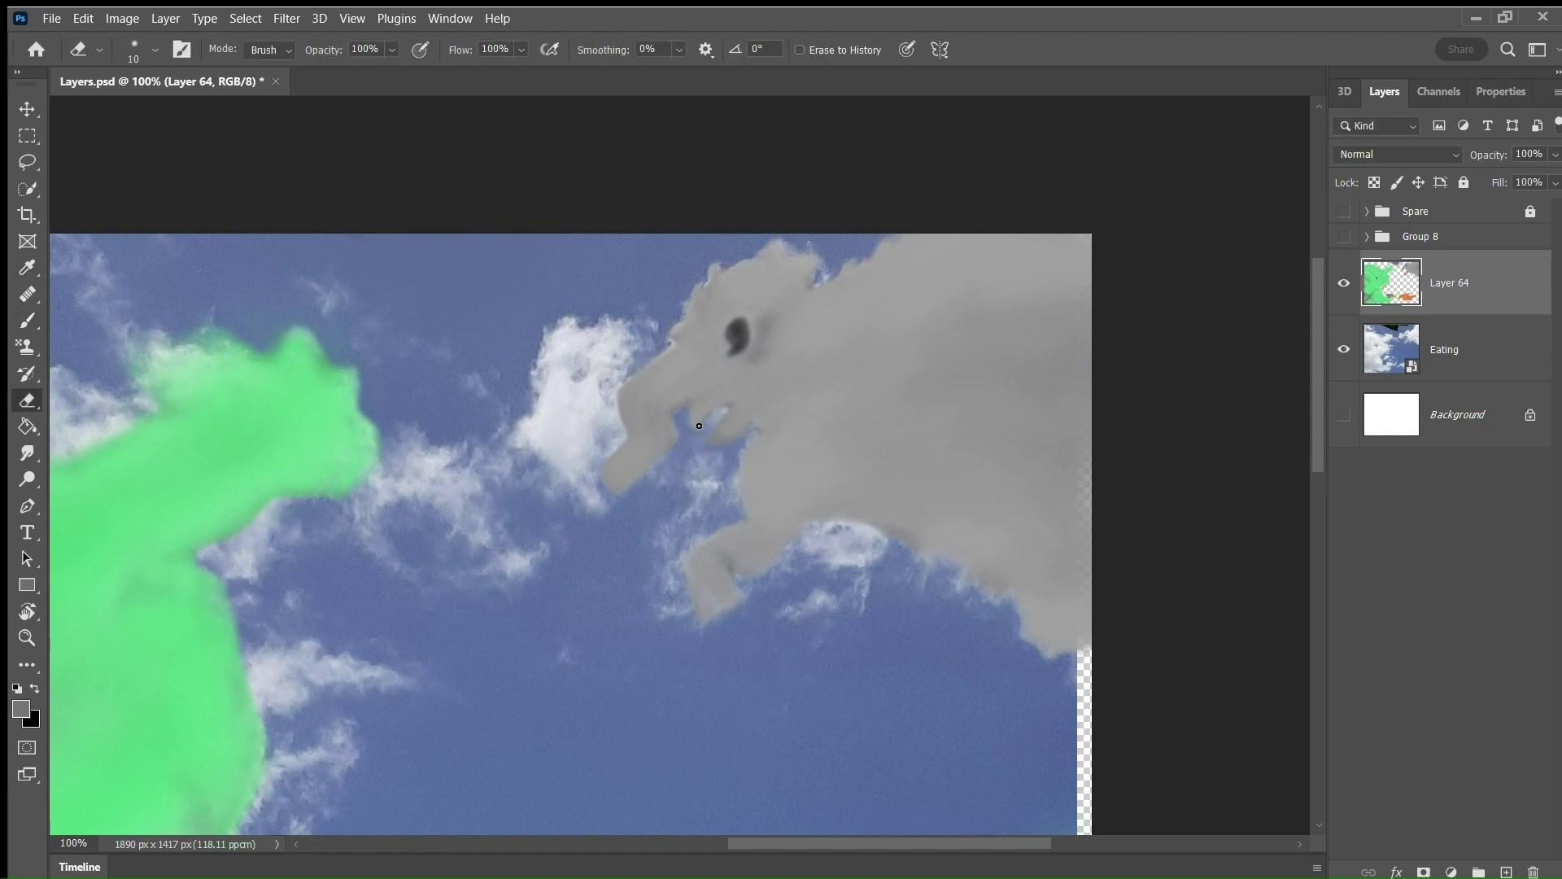
Blend lighter grey streaks over the body at 3% flow, undo the unwanted strokes, and clear the mouth gap again.
key(b)
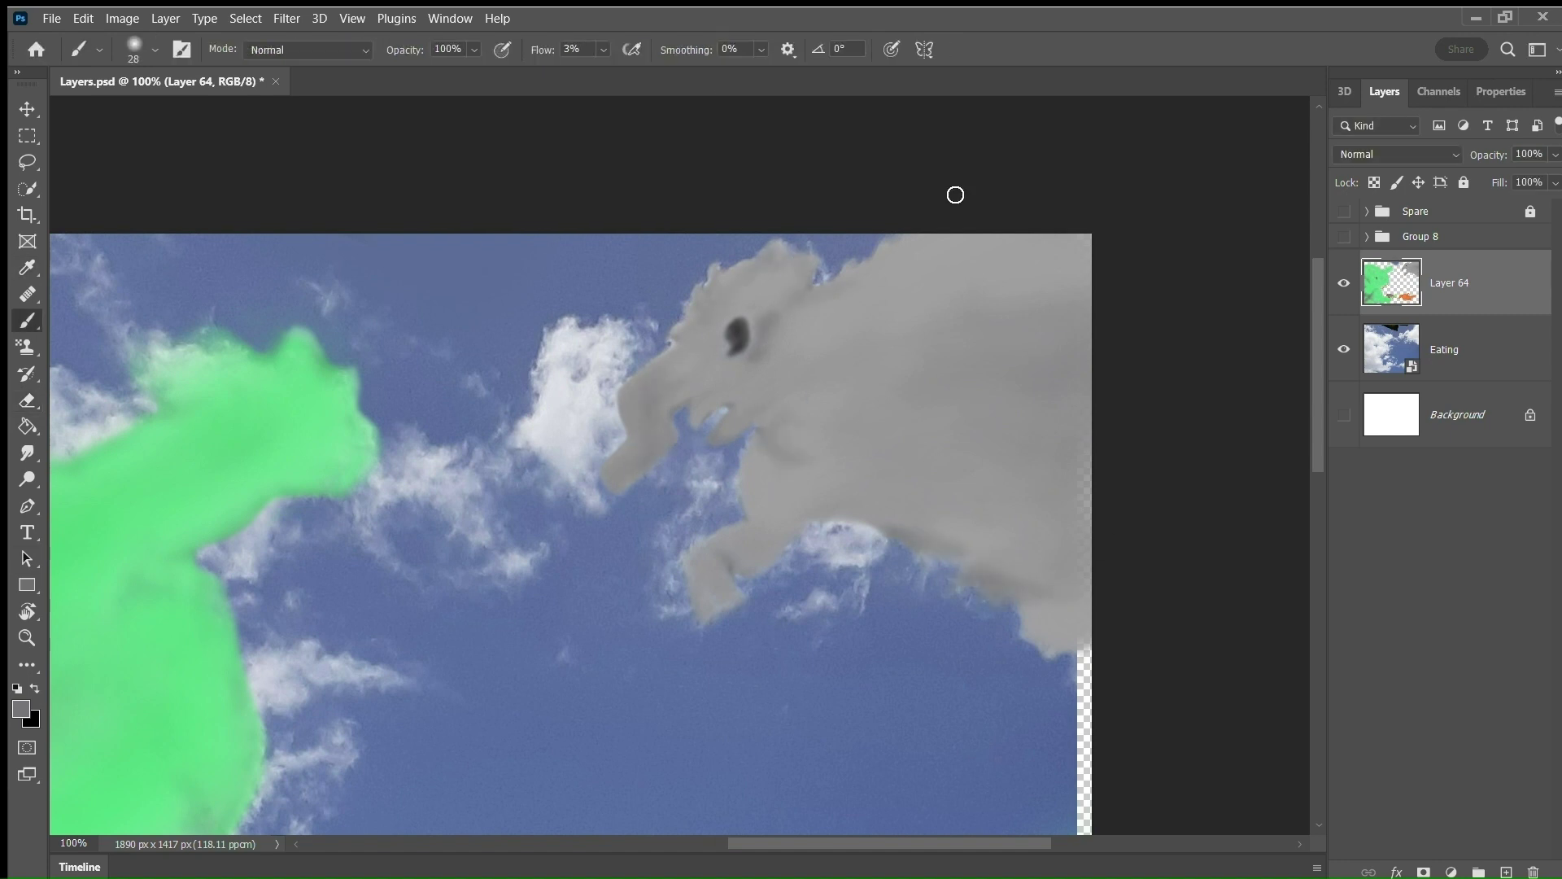
mouse_move(955, 192)
mouse_down()
mouse_move(1065, 447)
mouse_move(1018, 550)
mouse_up()
key(ctrl+z)
key(ctrl+z)
key(ctrl+z)
key(ctrl+z)
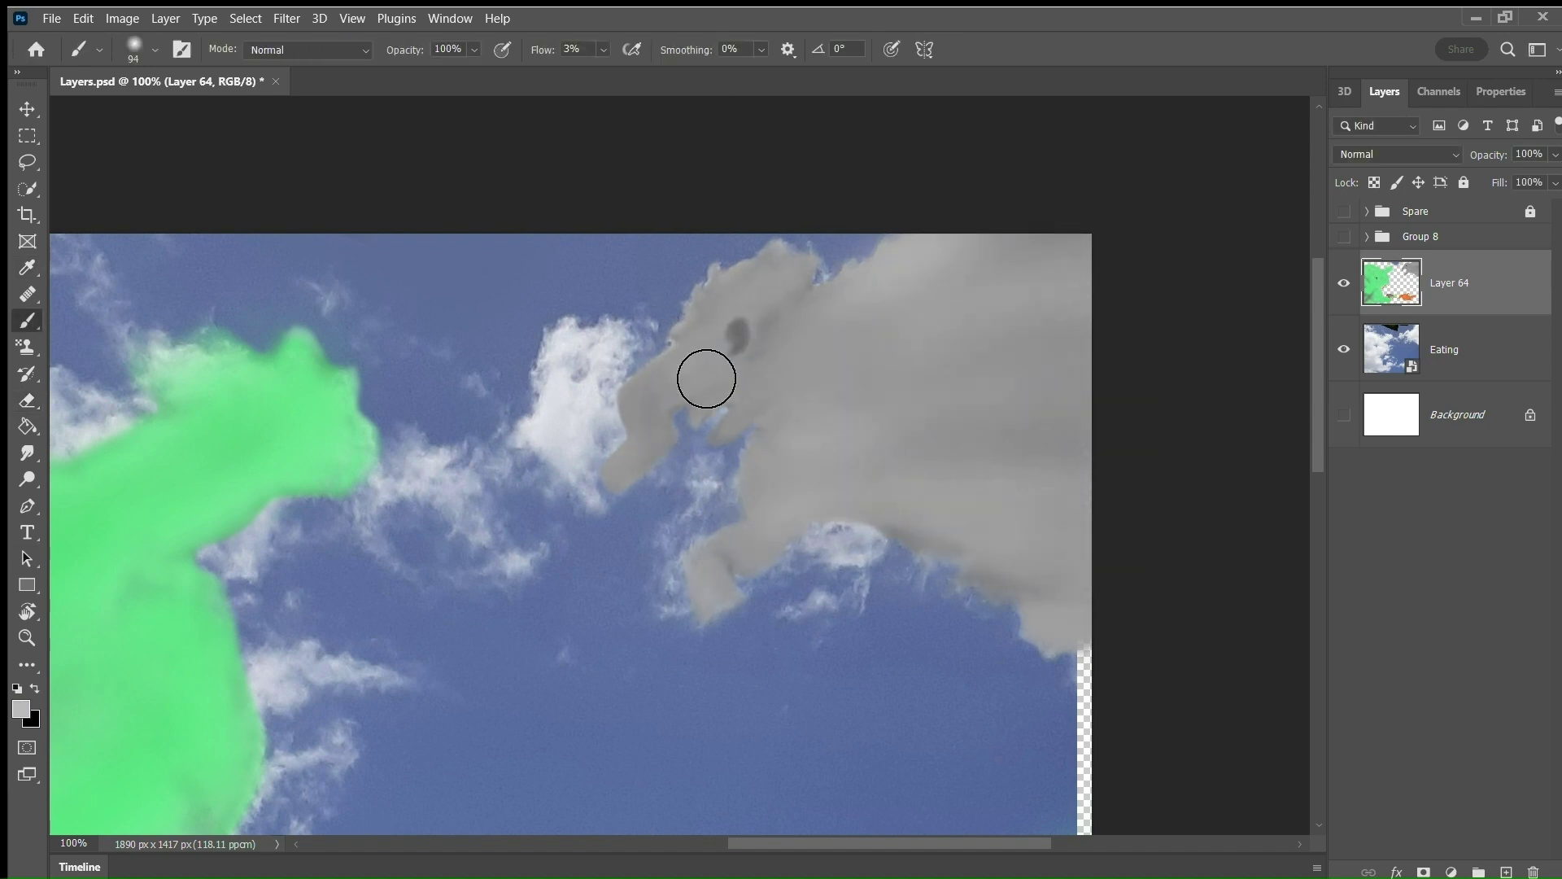
key(e)
key(b)
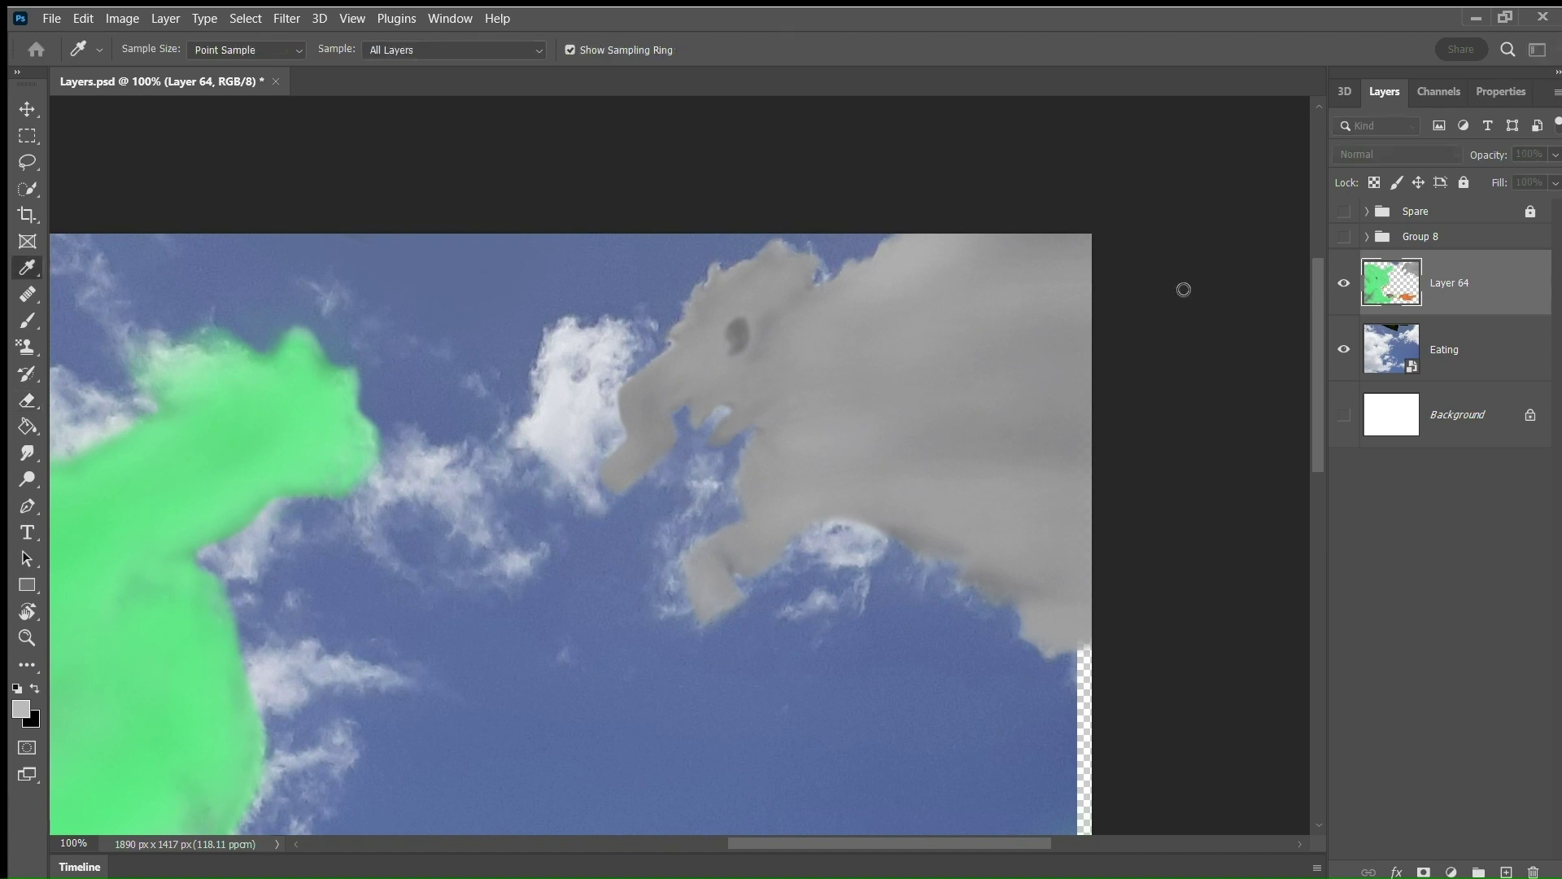
Darken the grey creature's eye with black using a 10 px brush at 3% flow.
key(bracketright)
key(bracketright)
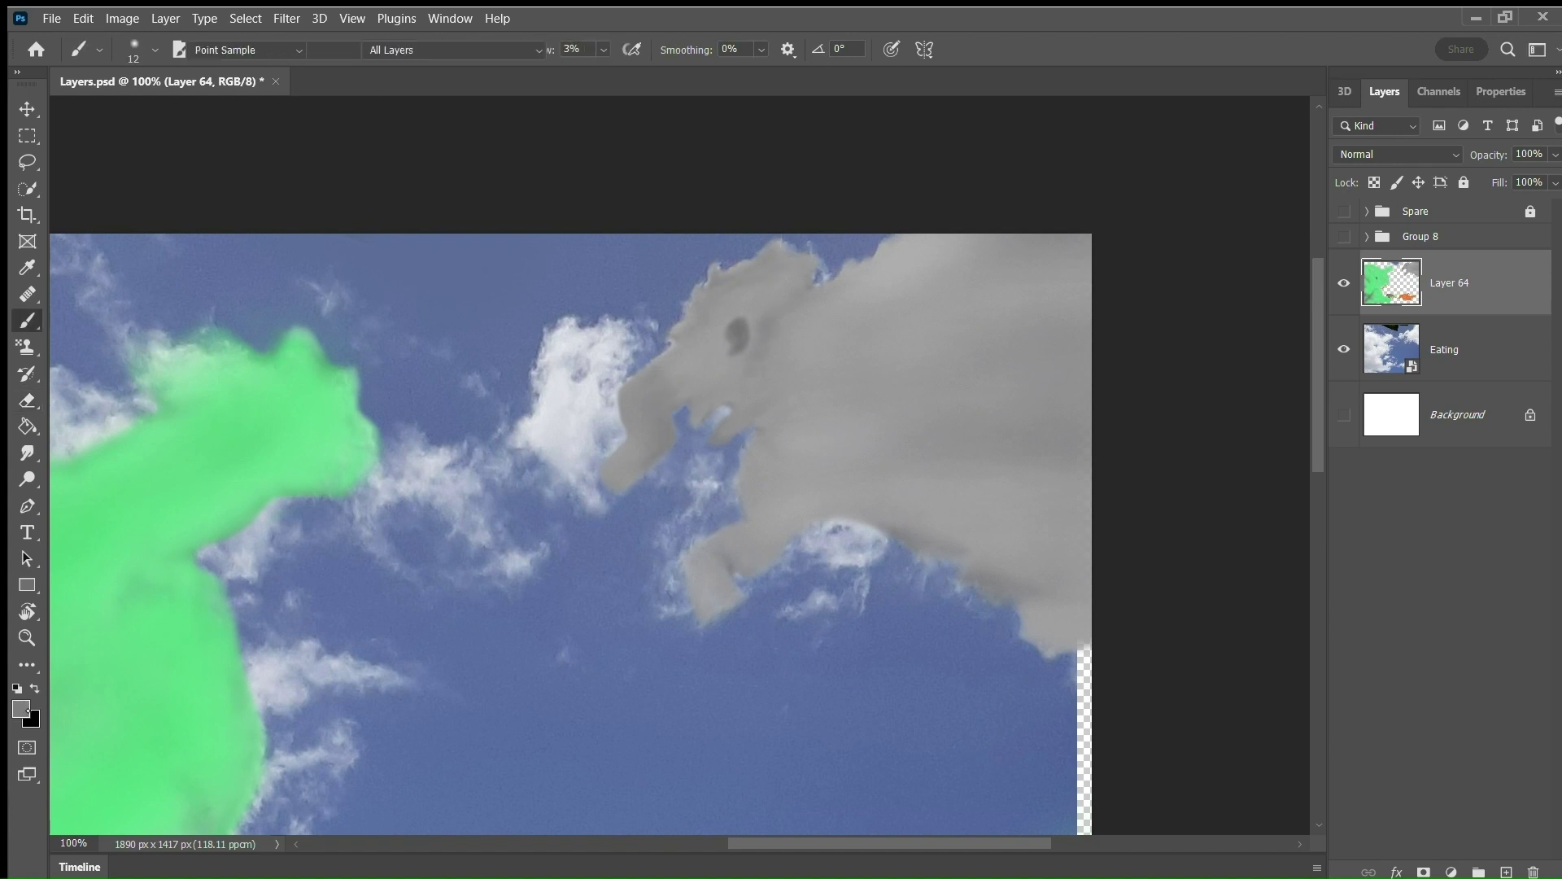
key(bracketleft)
key(bracketleft)
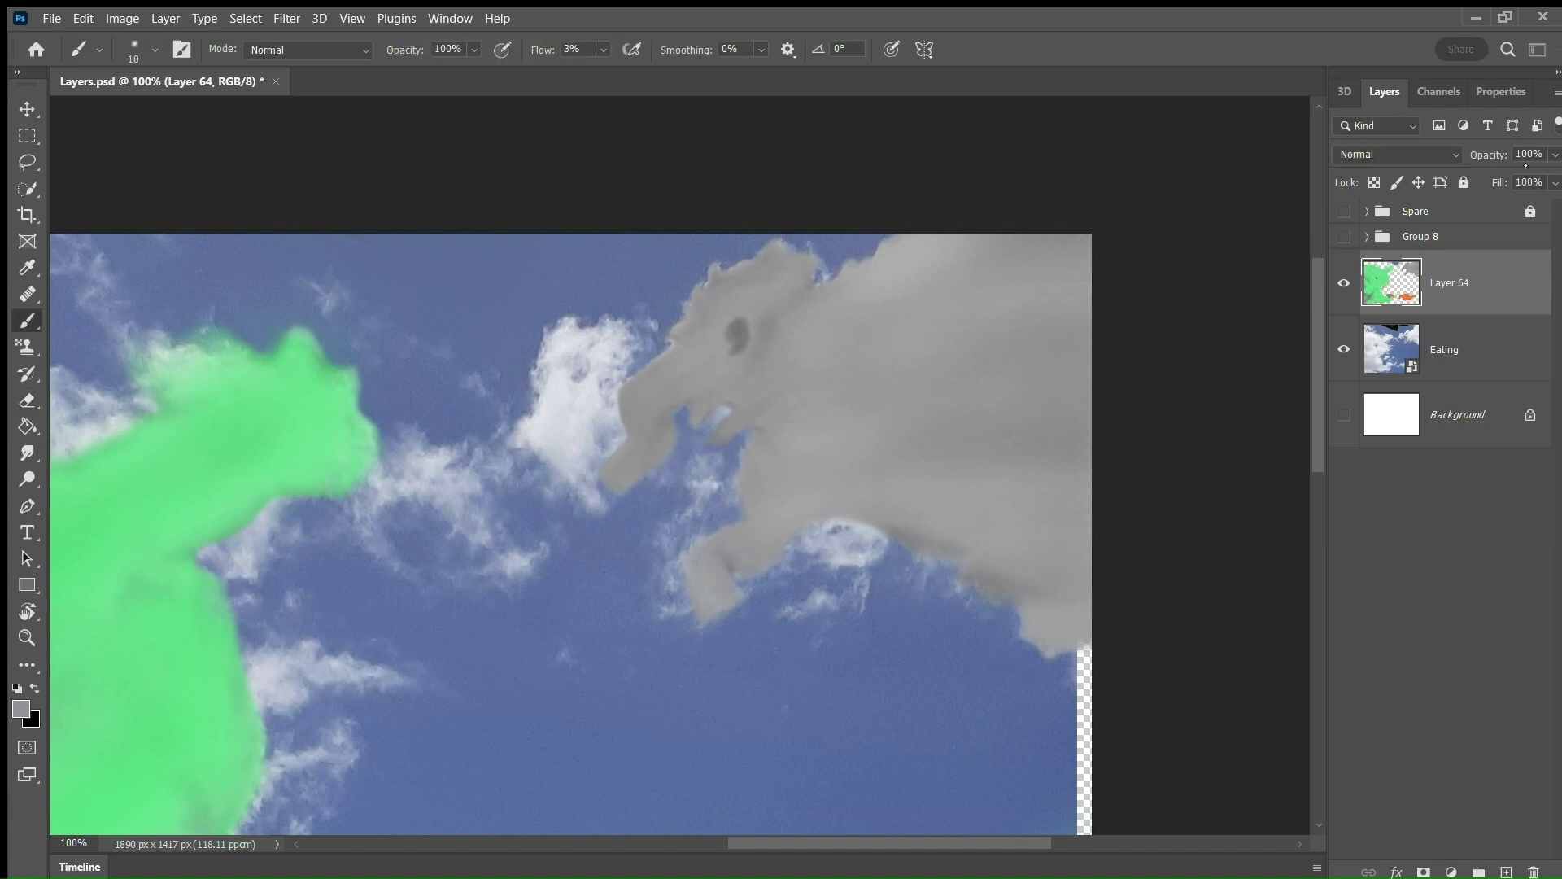
key(ctrl+minus)
scroll(822, 480, up, 4)
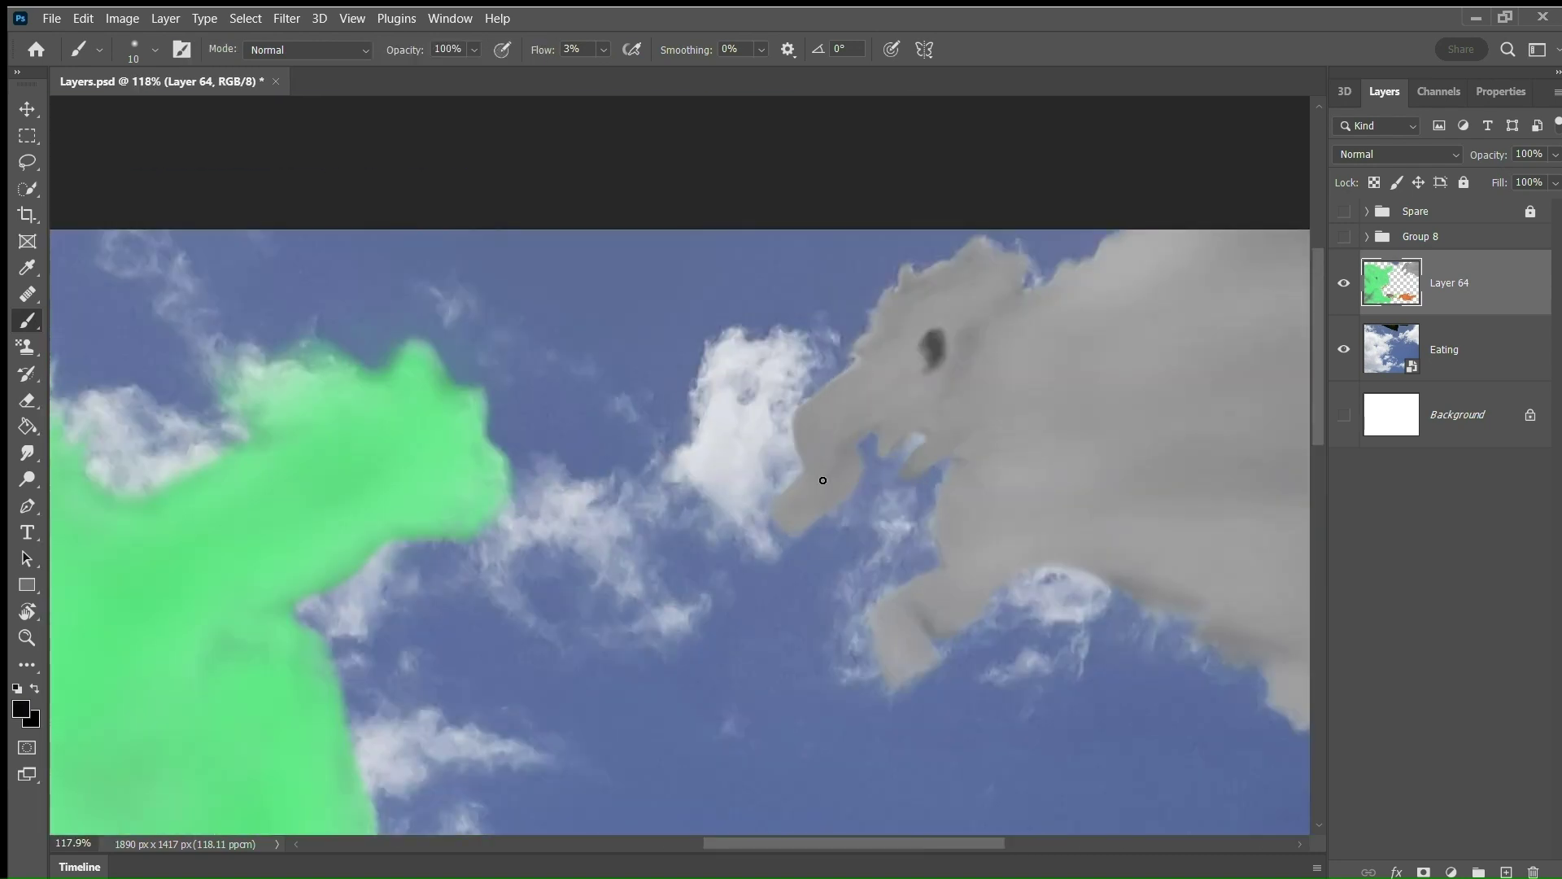
Draw dark facial features on the small white cloud beside the grey snout, and shade its face and edges with grey.
alt+click(784, 419)
scroll(784, 419, down, 4)
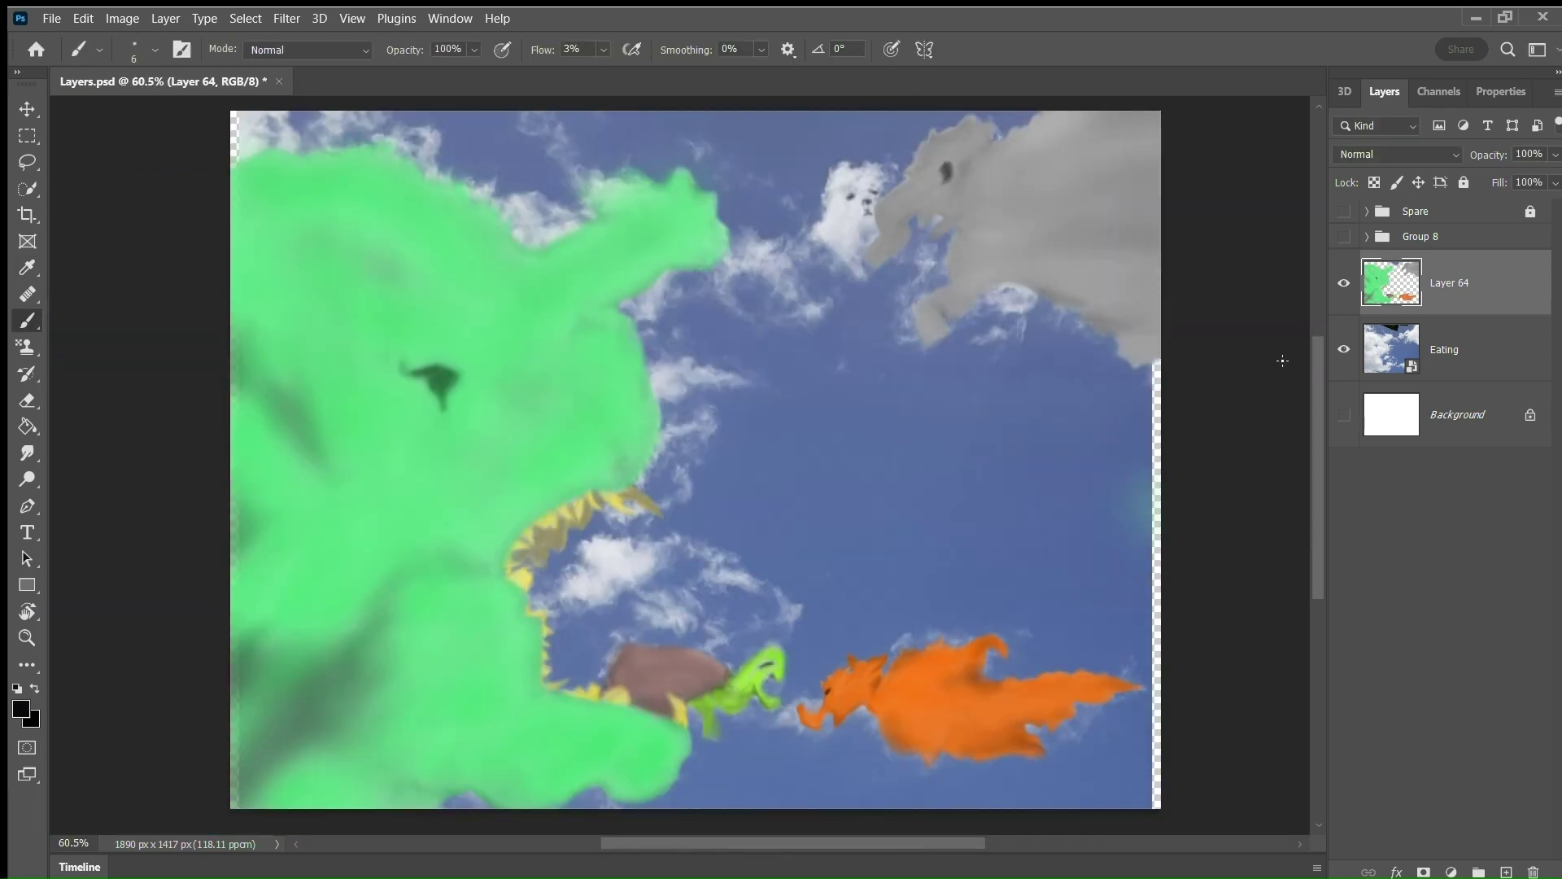
scroll(616, 494, up, 6)
key(bracketright)
key(bracketright)
mouse_move(616, 494)
mouse_down()
mouse_move(570, 260)
mouse_move(586, 391)
mouse_up()
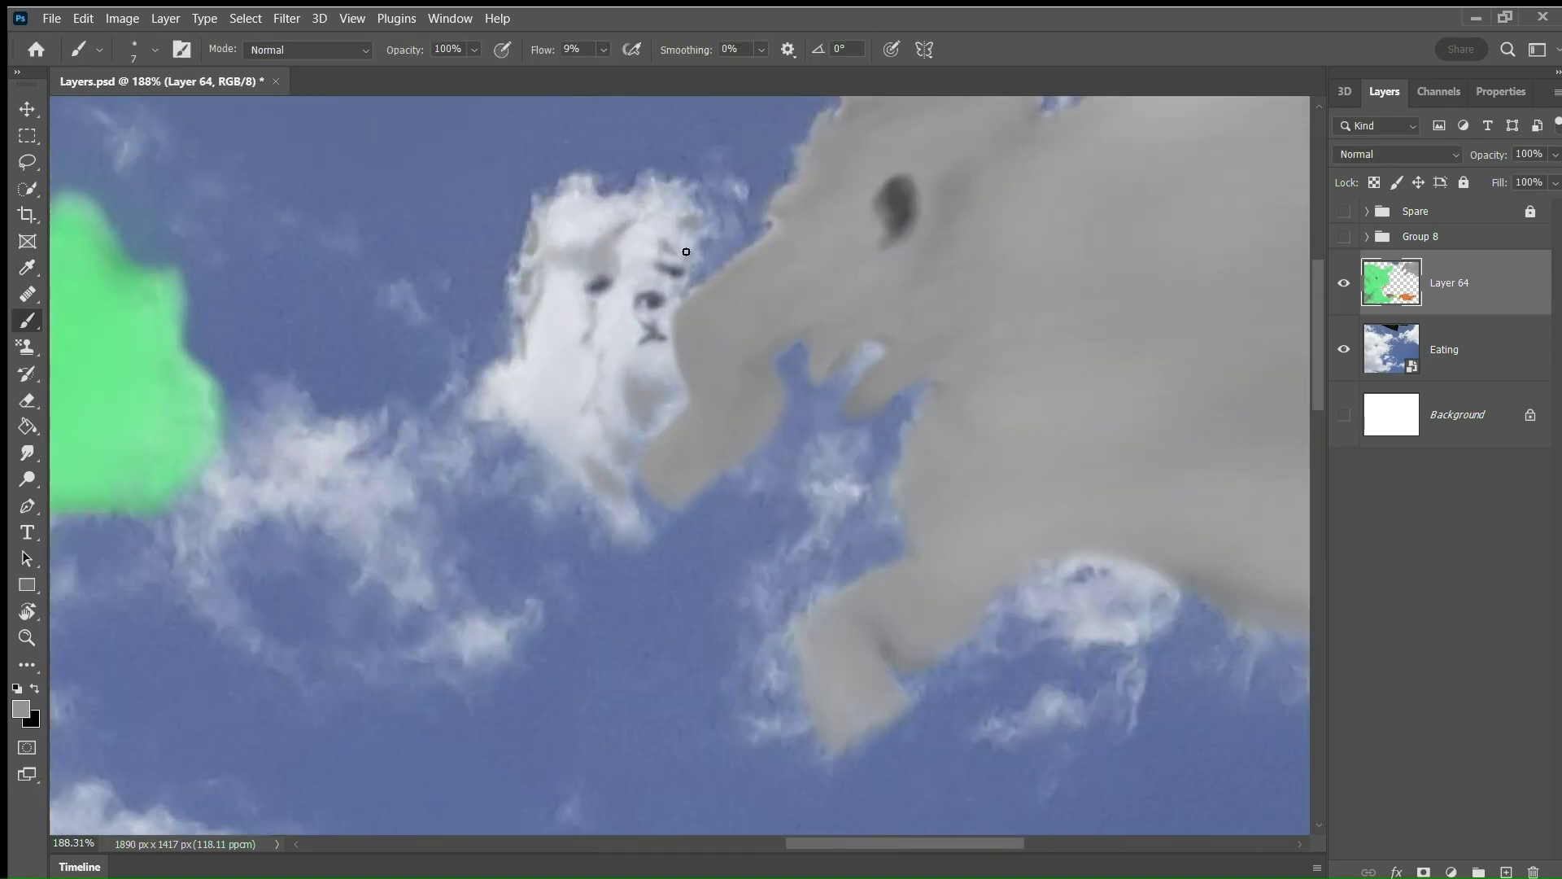
Paint the small cloud figure's curly hair, face and pointed lower body in white with a small brush.
alt+click(570, 207)
key(bracketleft)
key(bracketleft)
mouse_move(573, 211)
mouse_down()
mouse_move(535, 256)
mouse_move(682, 200)
mouse_move(489, 391)
mouse_move(666, 388)
mouse_move(696, 223)
mouse_move(725, 332)
mouse_up()
key(bracketright)
key(bracketright)
key(bracketleft)
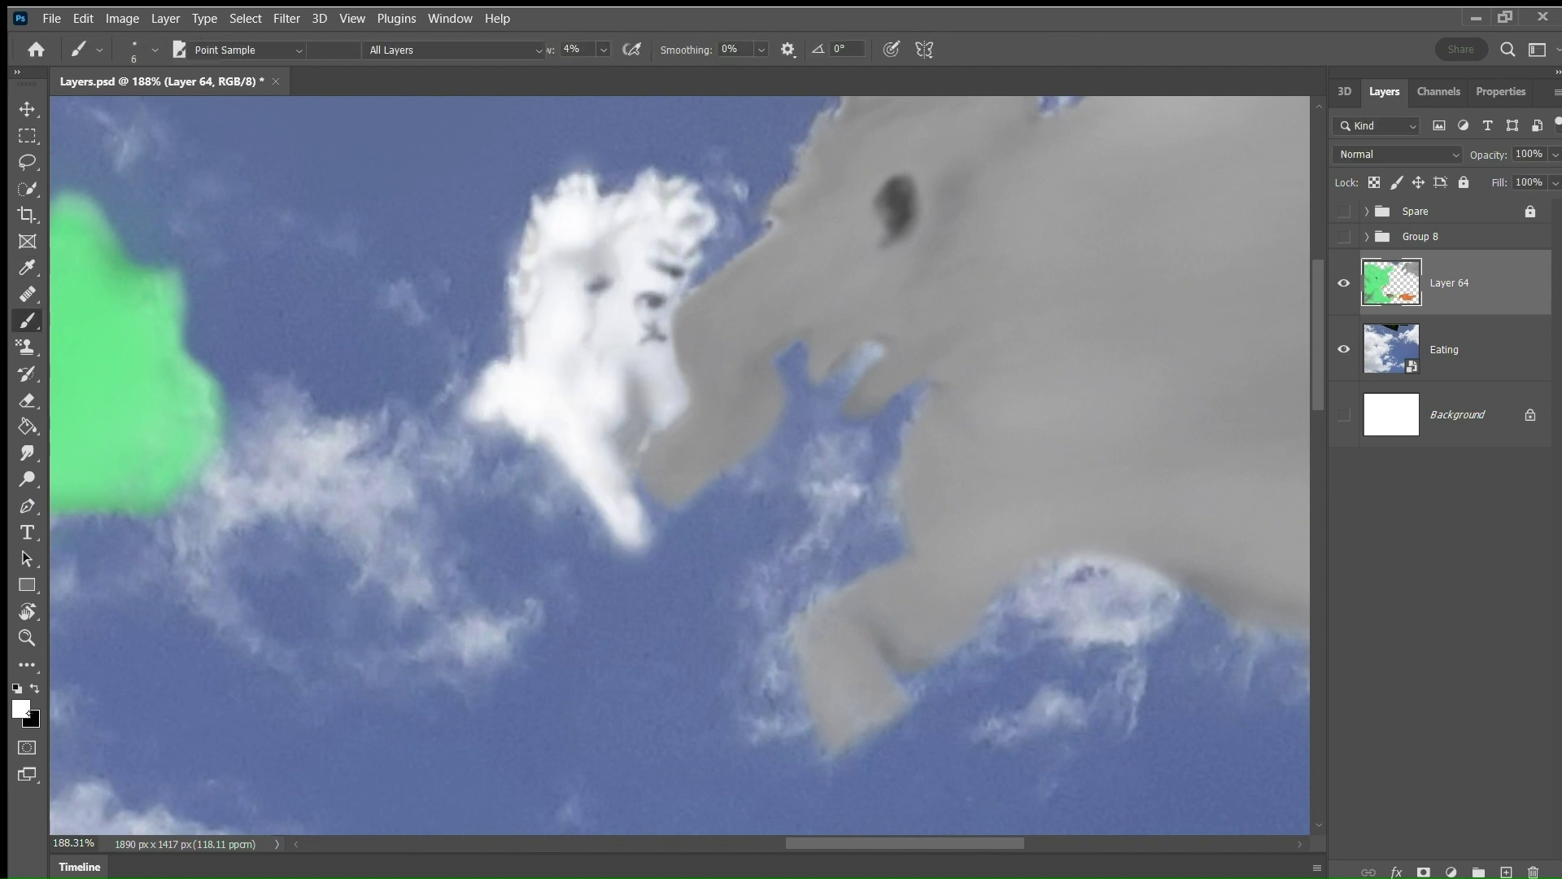
Shade the white figure's chest and lower body with light and mid greys sampled from the picture at 4% flow.
key(shift+0)
key(shift+4)
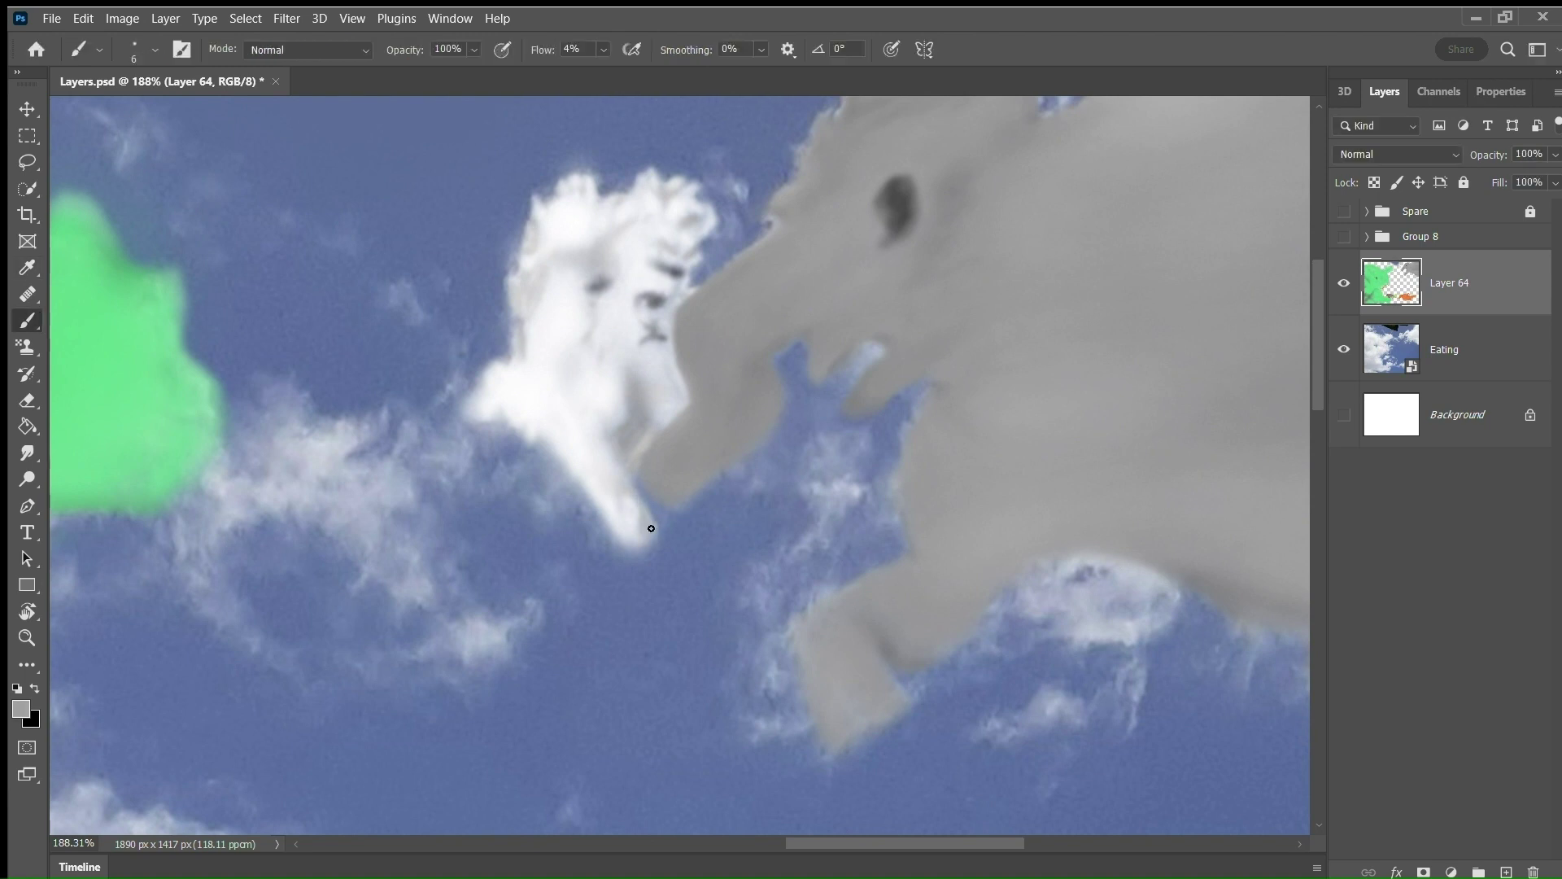
alt+click(649, 390)
drag(643, 456, 680, 293)
key(e)
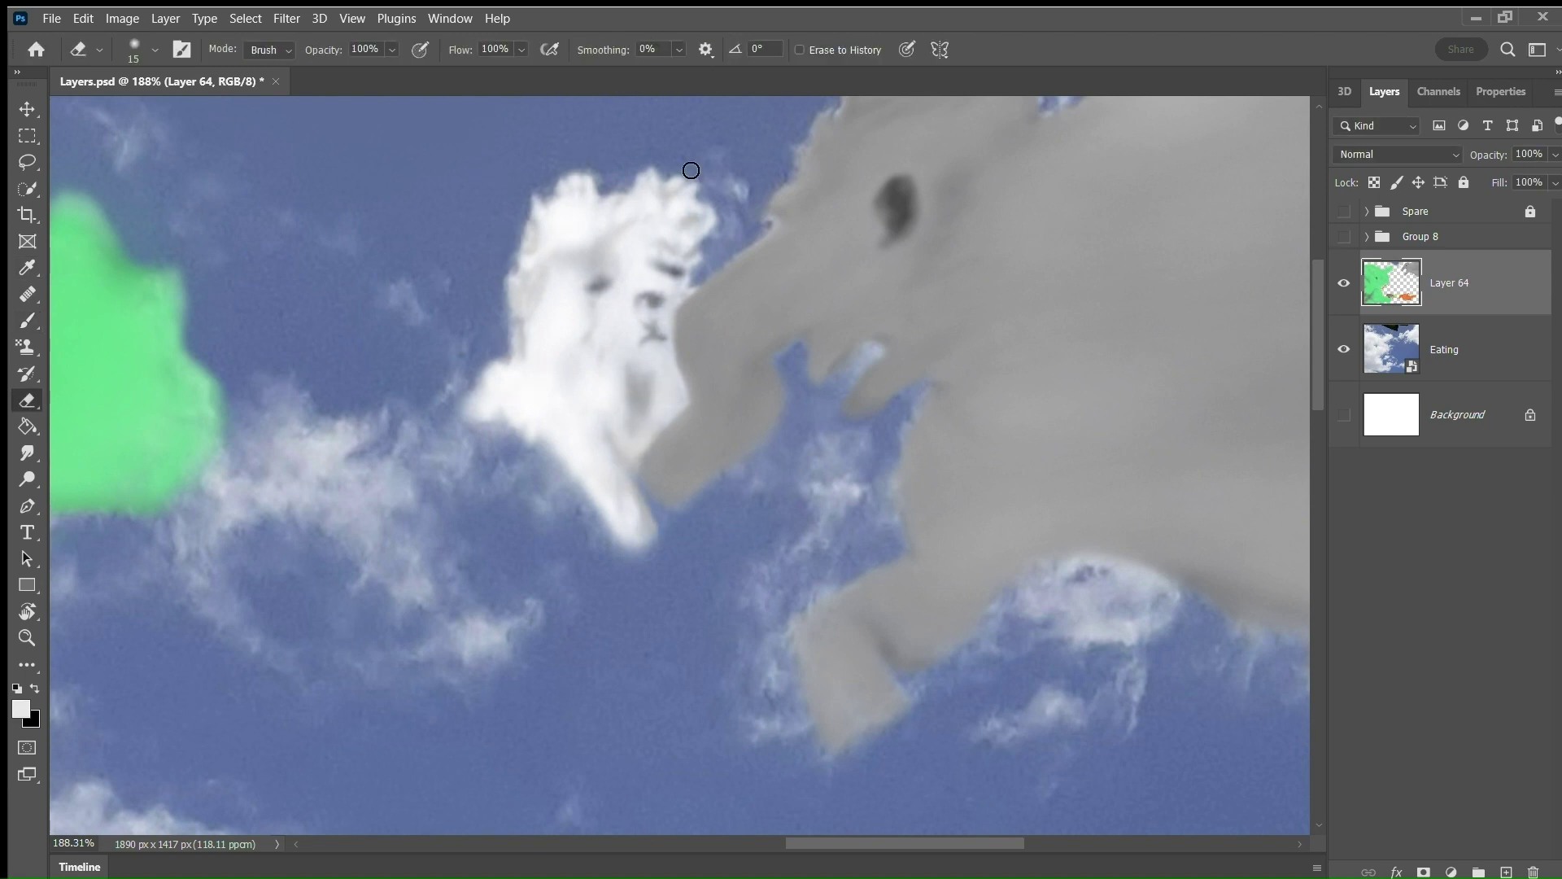
key(b)
key(bracketright)
alt+click(639, 521)
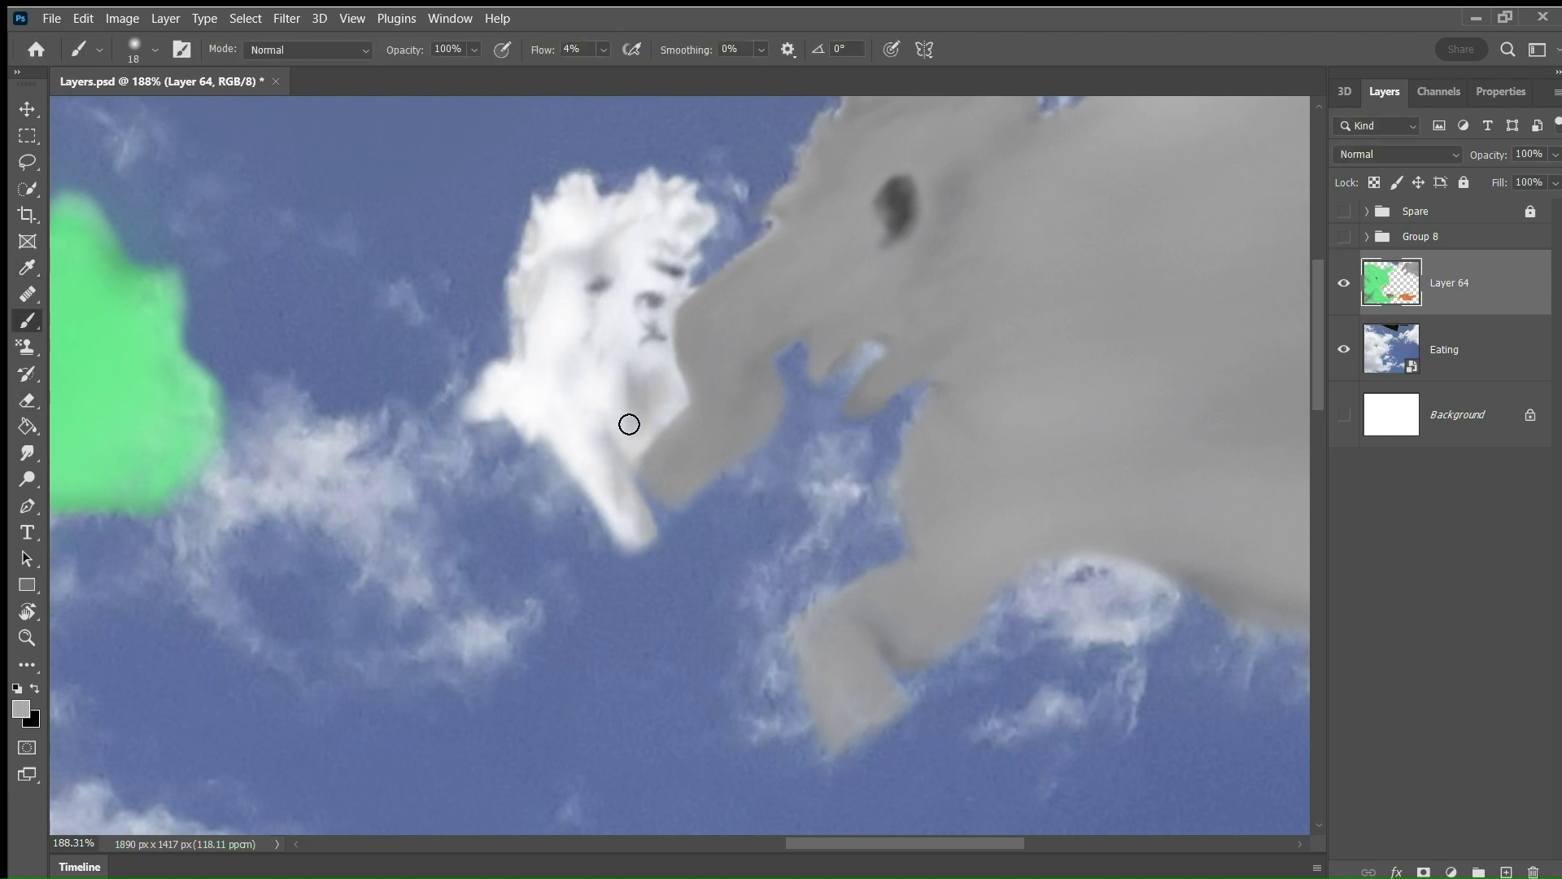
Darken the white figure's eyes and facial features with a sampled near-black using a 6 px brush.
key(bracketleft)
key(bracketleft)
key(bracketleft)
alt+click(598, 282)
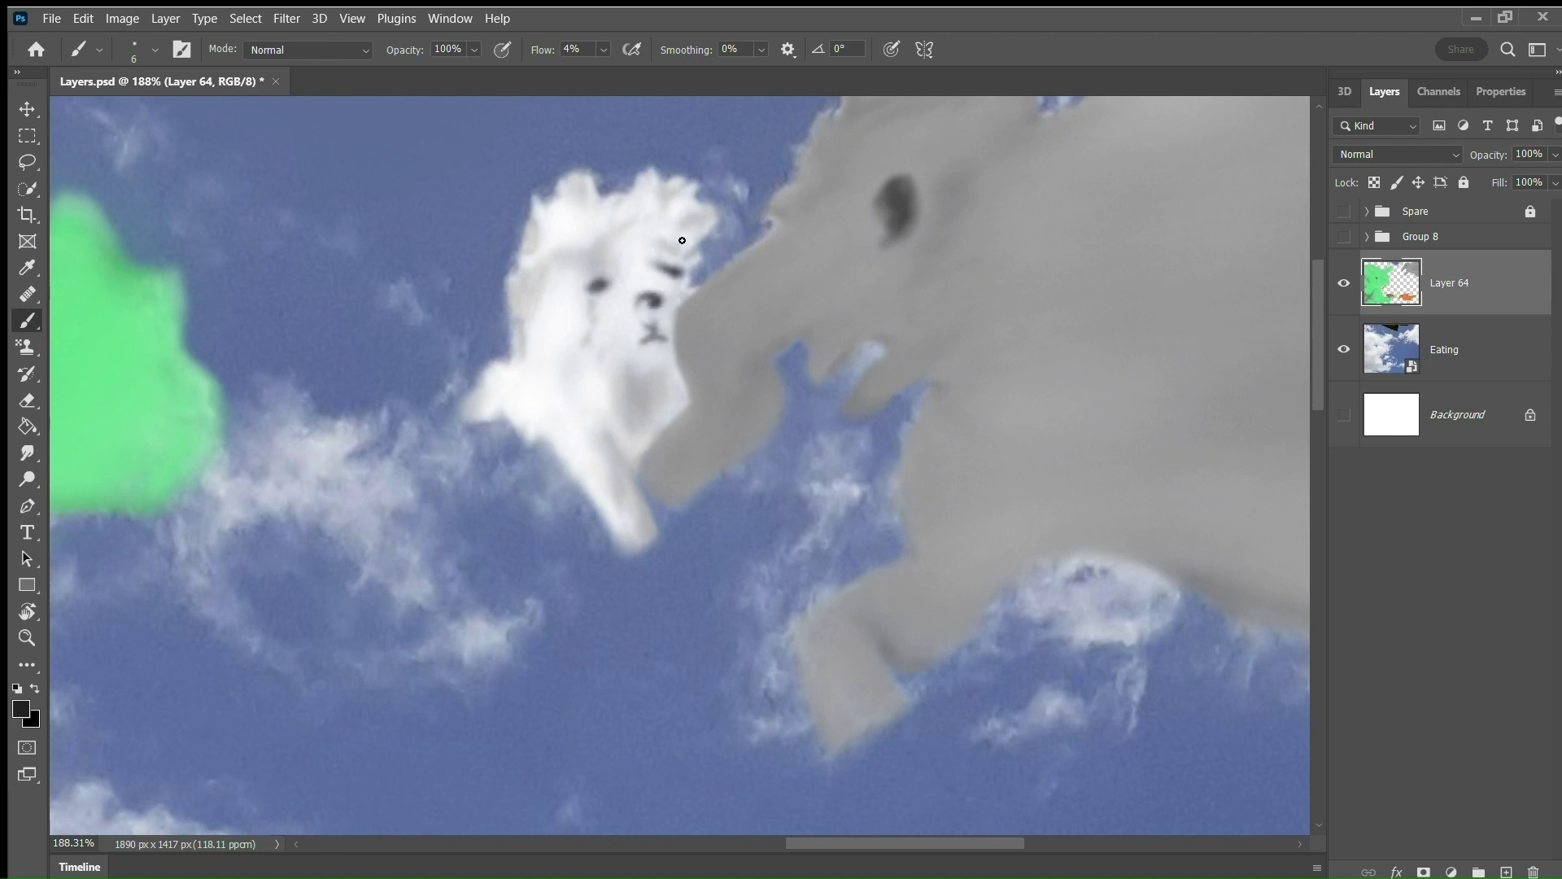
key(e)
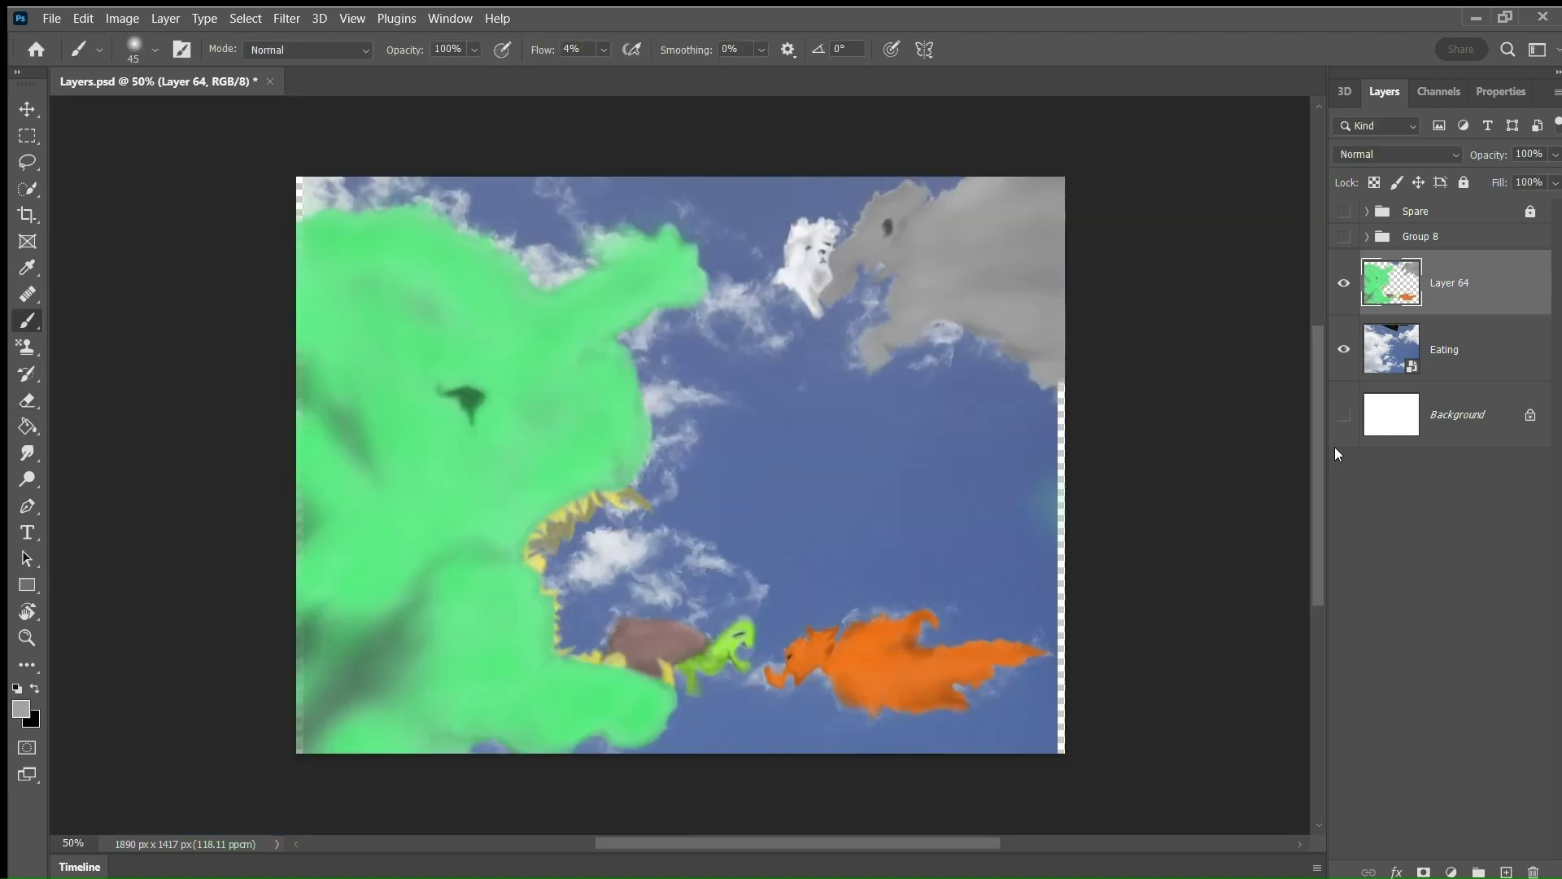
Brush lighter orange over the middle of the orange creature's body and trim its outline with a 7 px eraser.
key(ctrl+plus)
key(b)
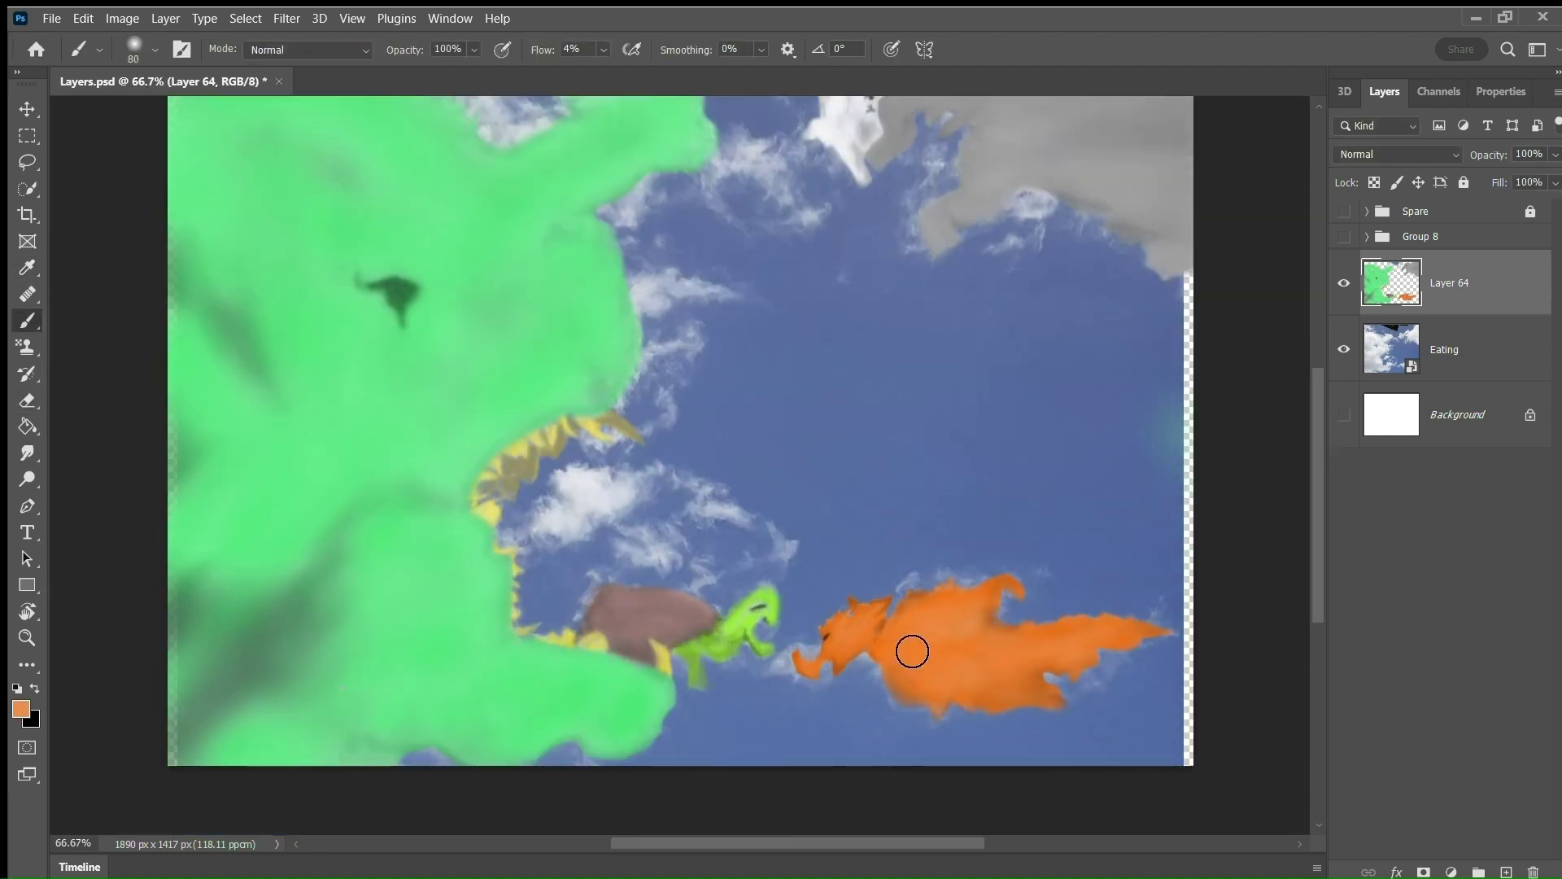
key(e)
key(ctrl+plus)
key(bracketleft)
key(bracketleft)
key(bracketleft)
key(bracketleft)
key(bracketleft)
key(ctrl+plus)
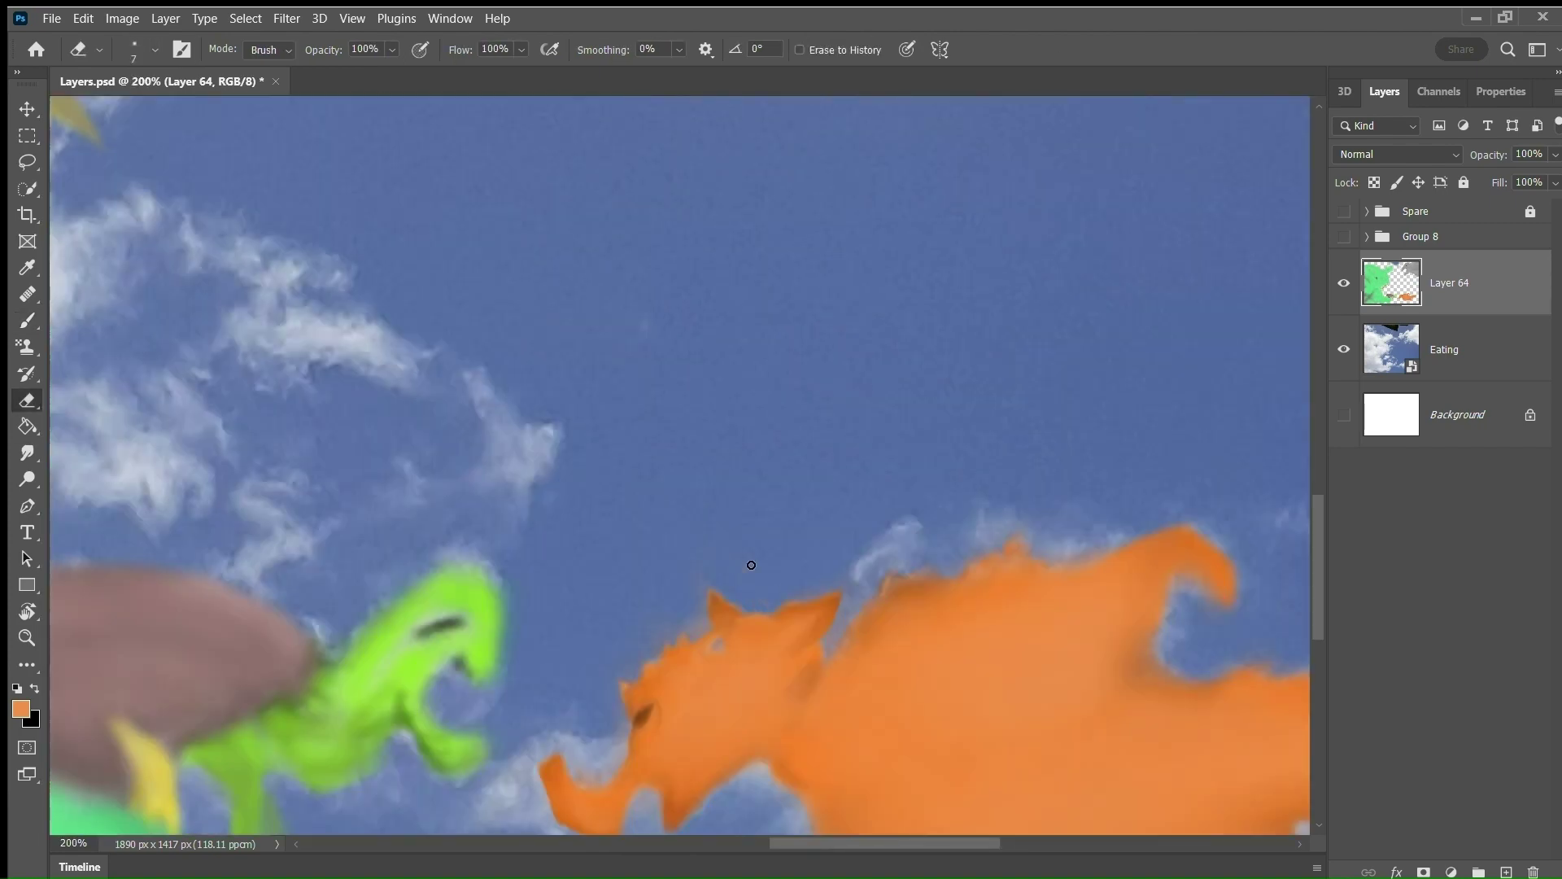
scroll(1202, 643, right, 5)
scroll(1201, 643, down, 3)
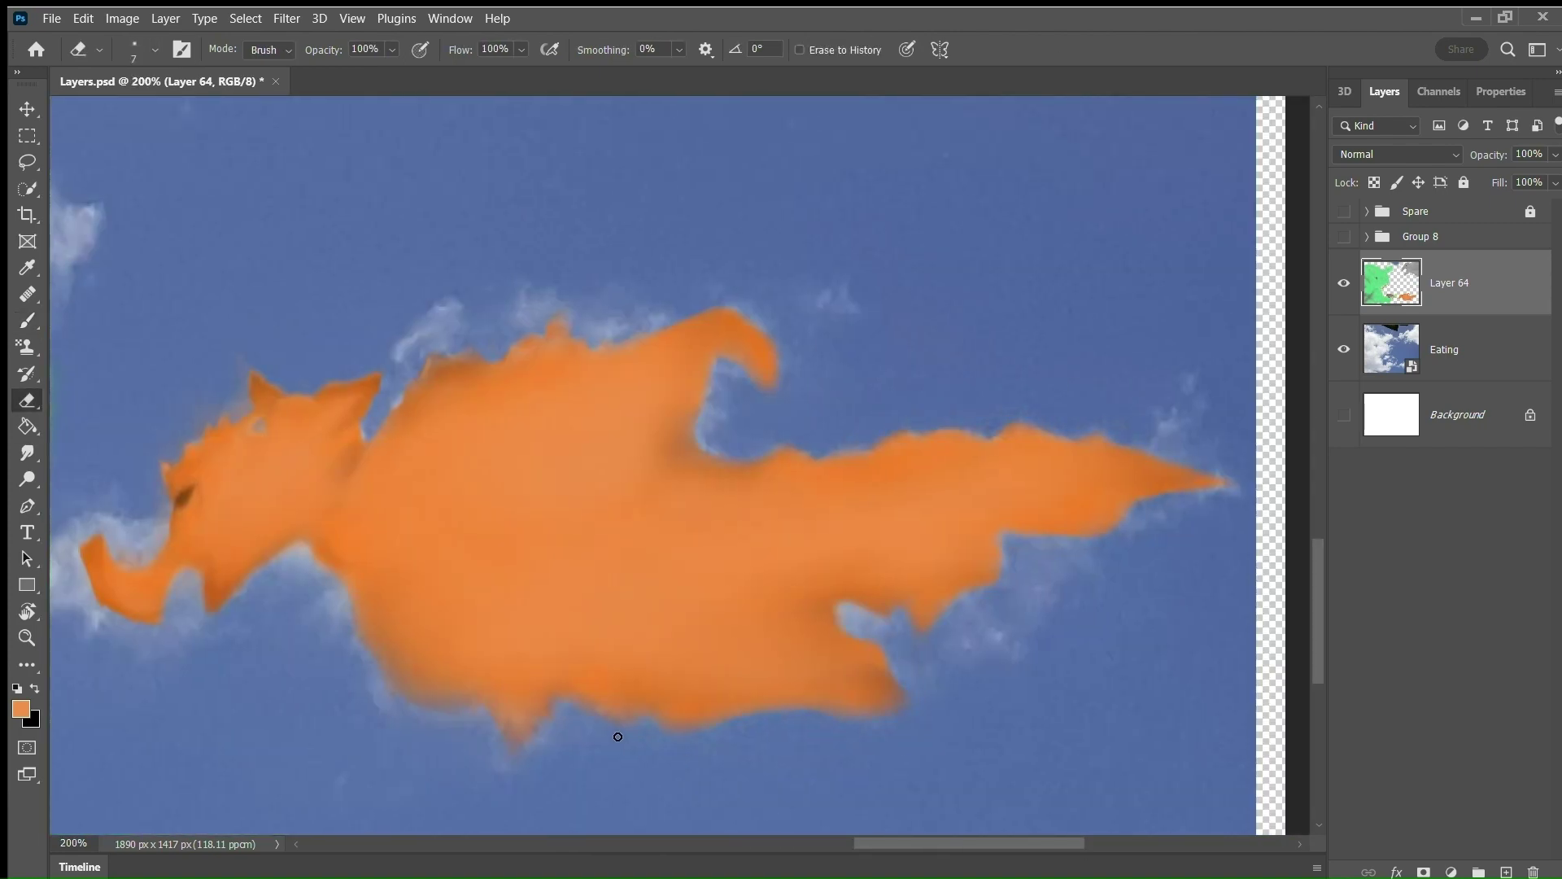
scroll(489, 518, left, 4)
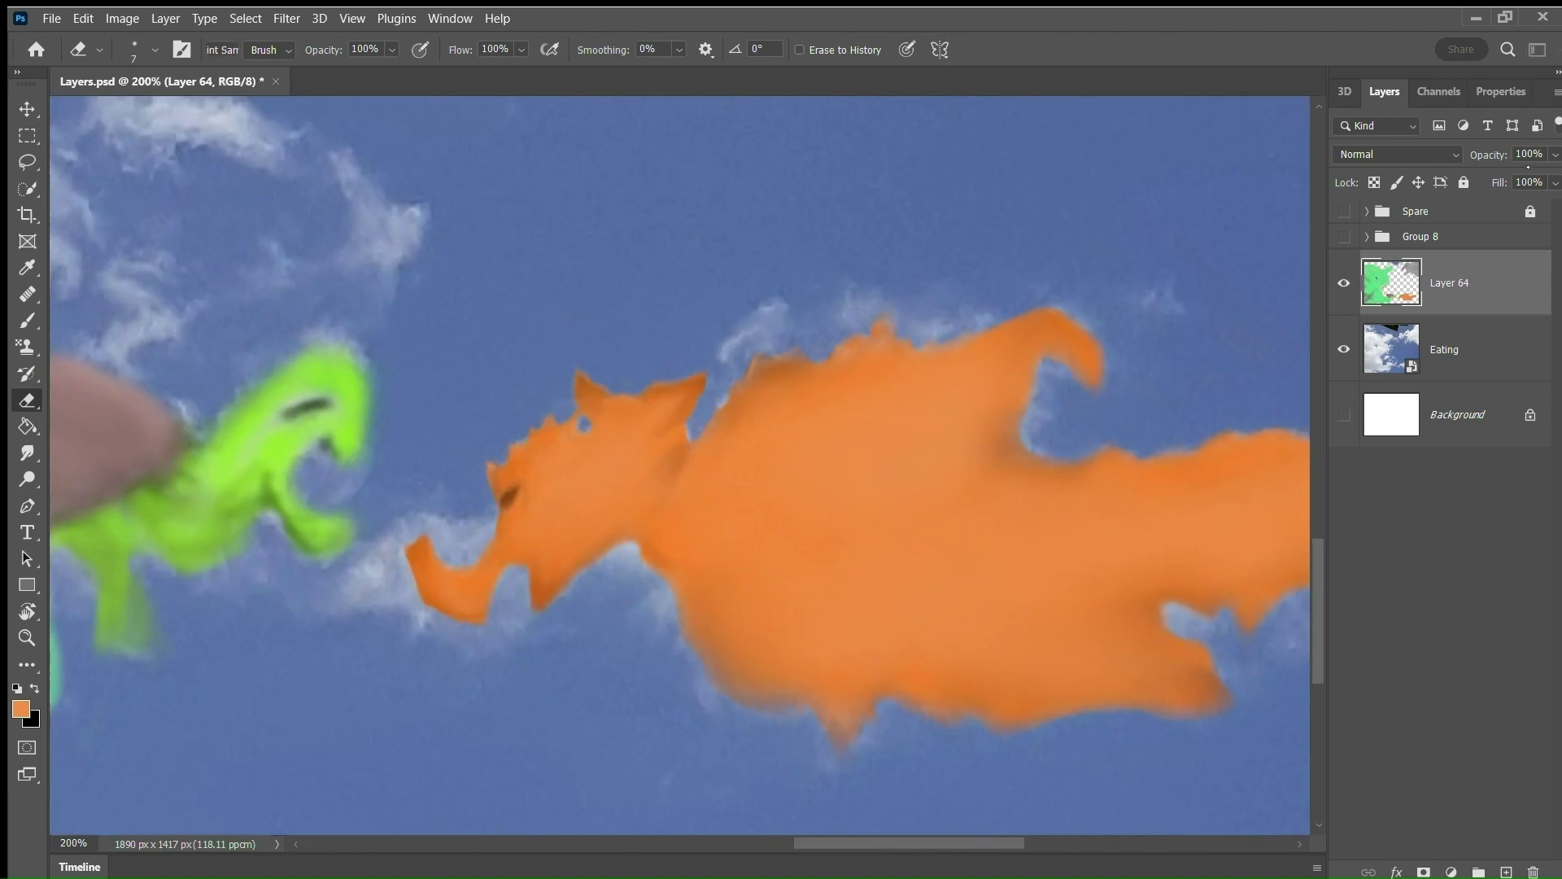
Blend green sampled from the monster over the dark patches on its raised arm, head and body.
key(y)
key(ctrl+minus)
key(ctrl+minus)
key(ctrl+minus)
alt+click(505, 252)
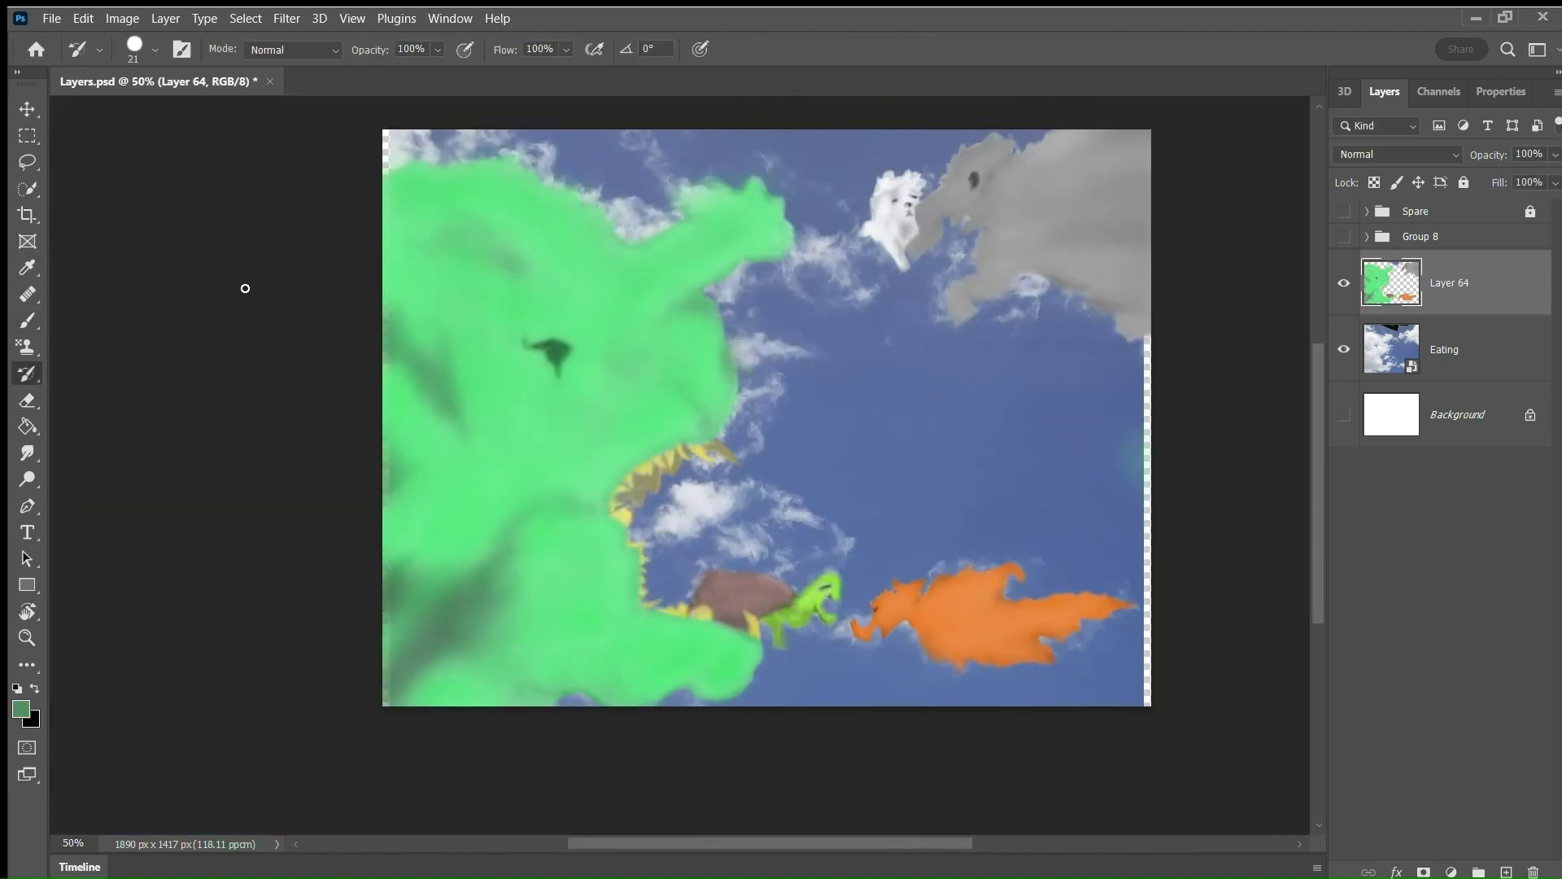
key(b)
drag(683, 208, 715, 170)
drag(774, 235, 631, 436)
mouse_move(488, 232)
mouse_down()
mouse_move(391, 372)
mouse_move(547, 499)
mouse_move(711, 230)
mouse_move(680, 411)
mouse_move(587, 281)
mouse_move(667, 647)
mouse_up()
Even out the green monster's colouring with a larger soft brush and trim its edges with a 25 px eraser.
key(bracketright)
key(bracketright)
key(bracketright)
key(bracketright)
key(bracketright)
key(bracketright)
key(bracketleft)
key(e)
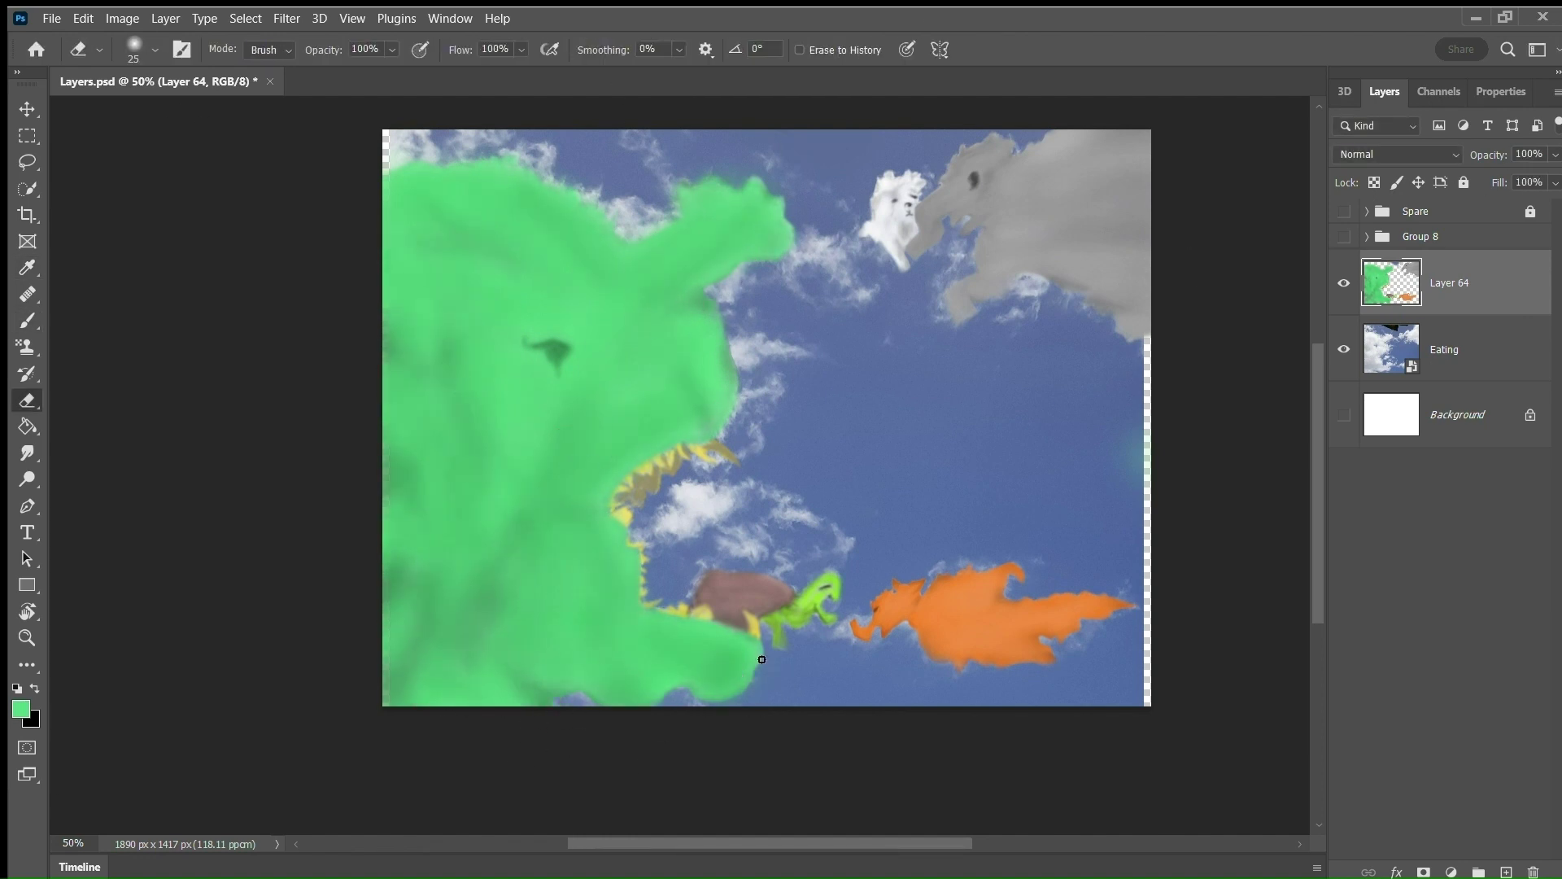
Shade the green monster's body with darker green using a 243 px brush at 3% flow, and darken its eye.
key(ctrl+plus)
key(ctrl+minus)
key(ctrl+minus)
key(b)
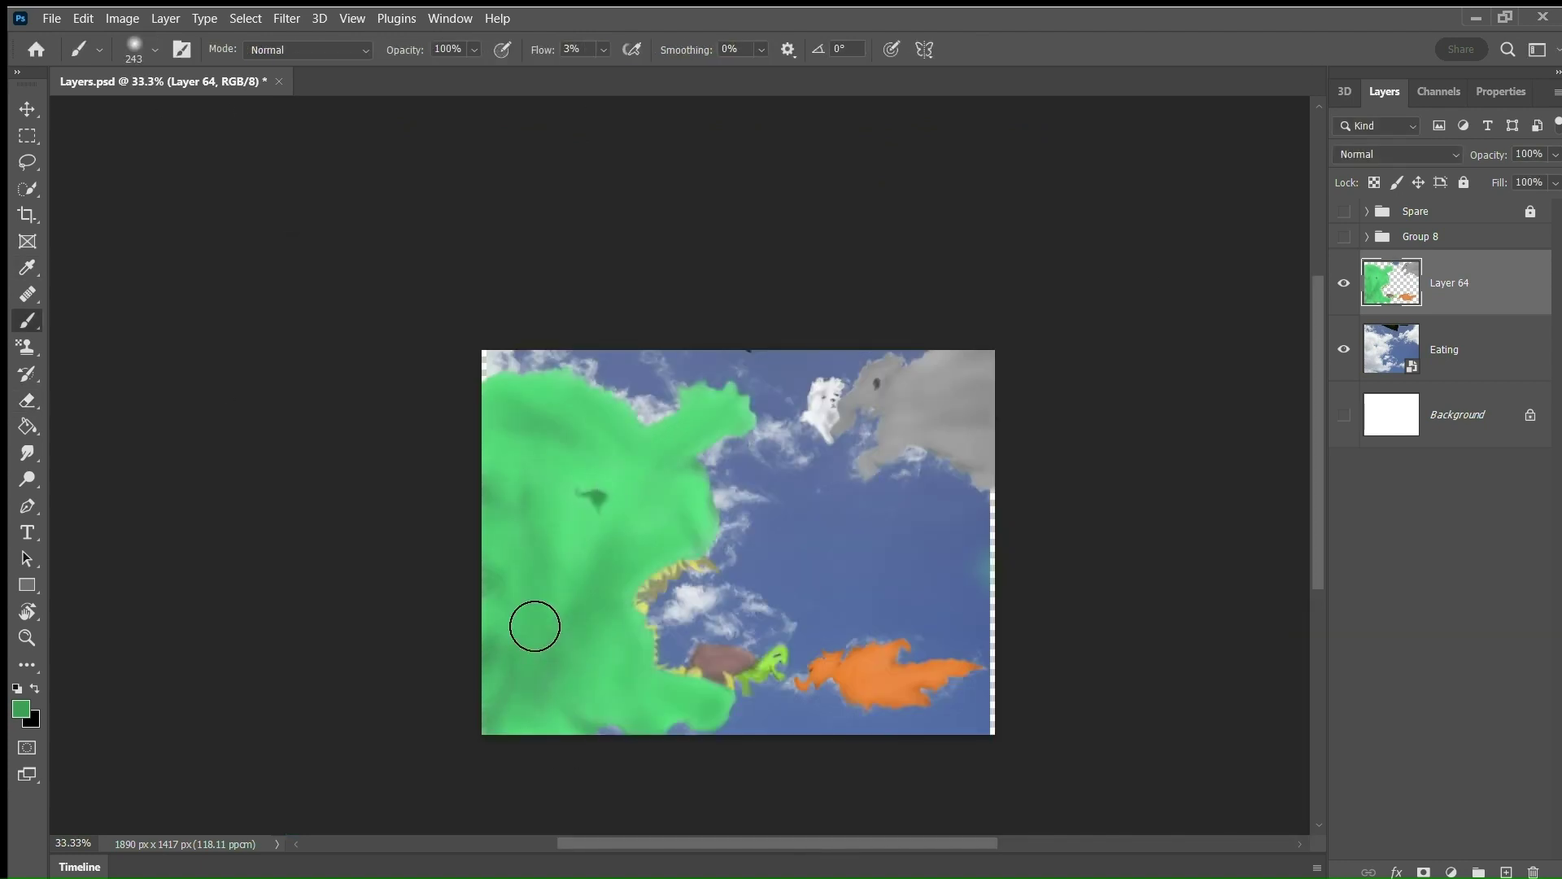
key(ctrl+plus)
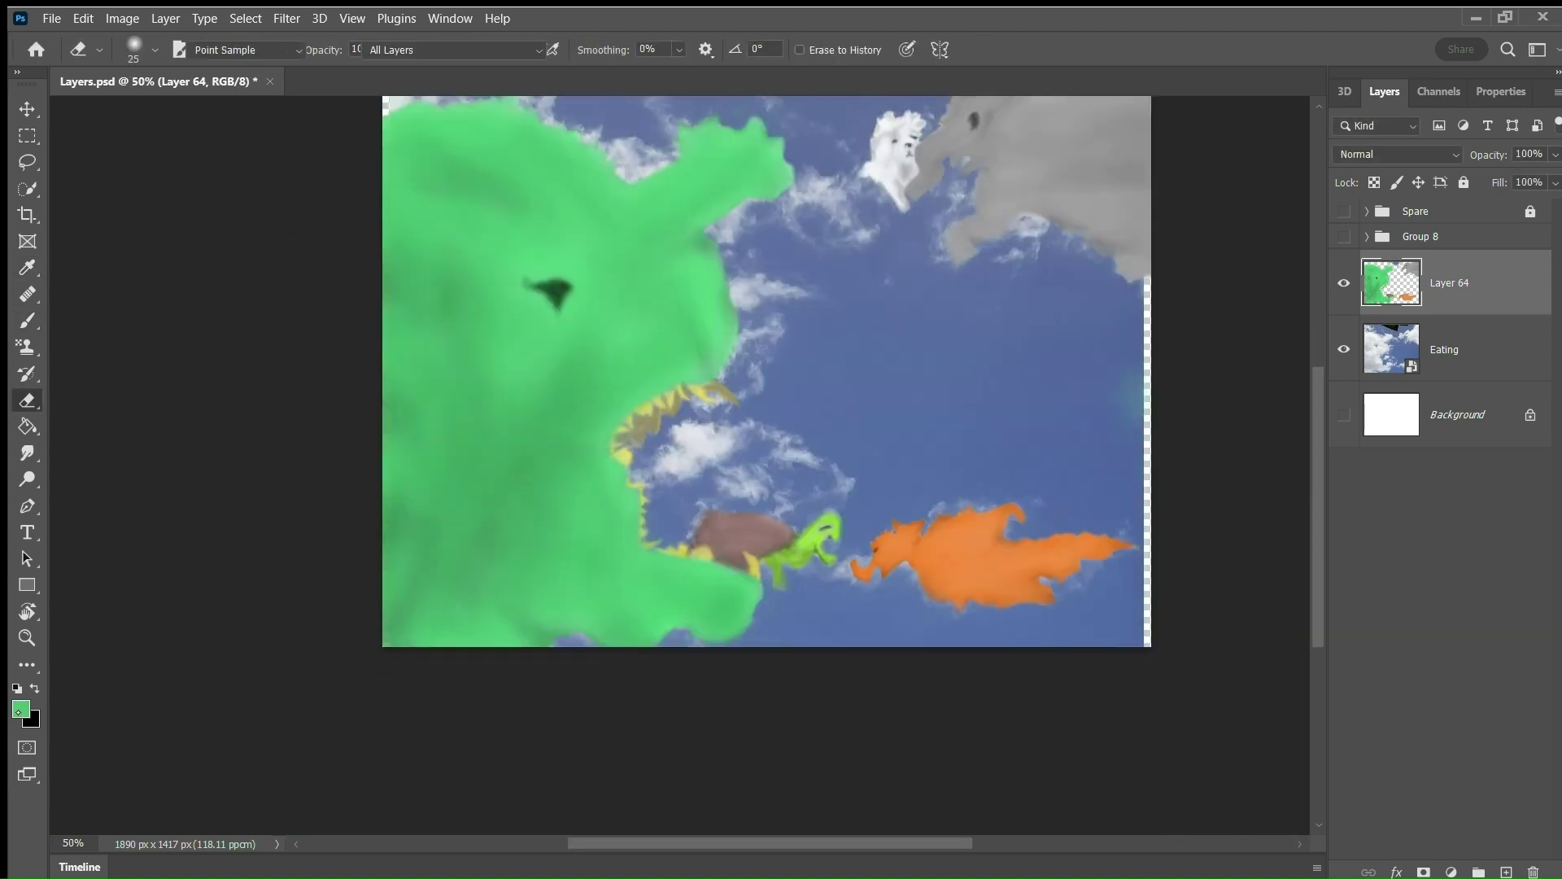
alt+click(569, 627)
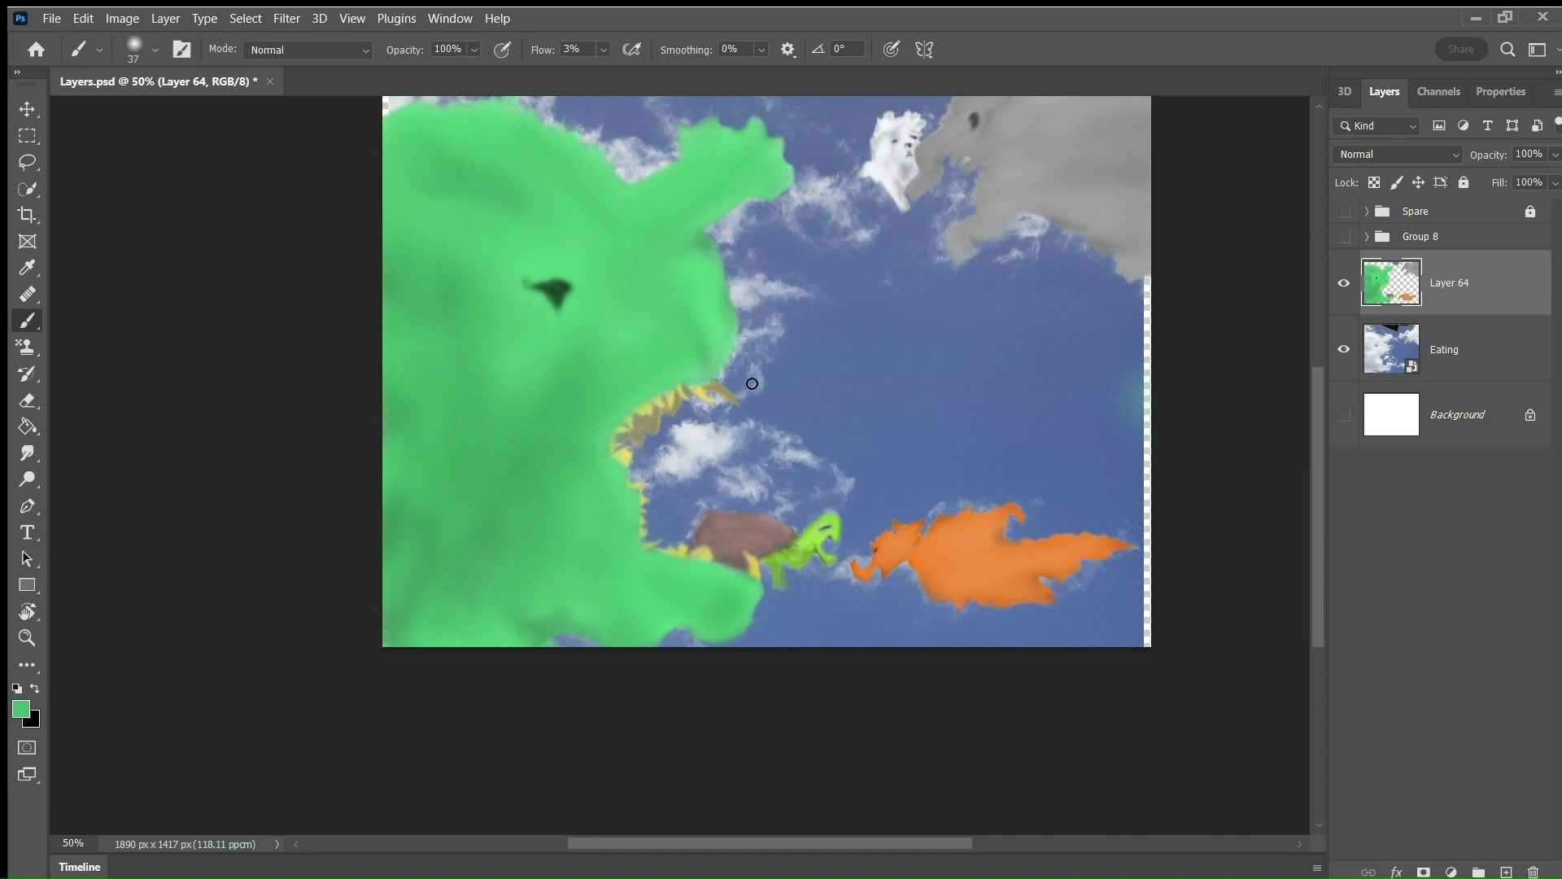
Fill the shadows between the green monster's upper teeth with dark olive using a small brush at 9% flow.
key(ctrl+plus)
key(ctrl+plus)
drag(752, 295, 615, 368)
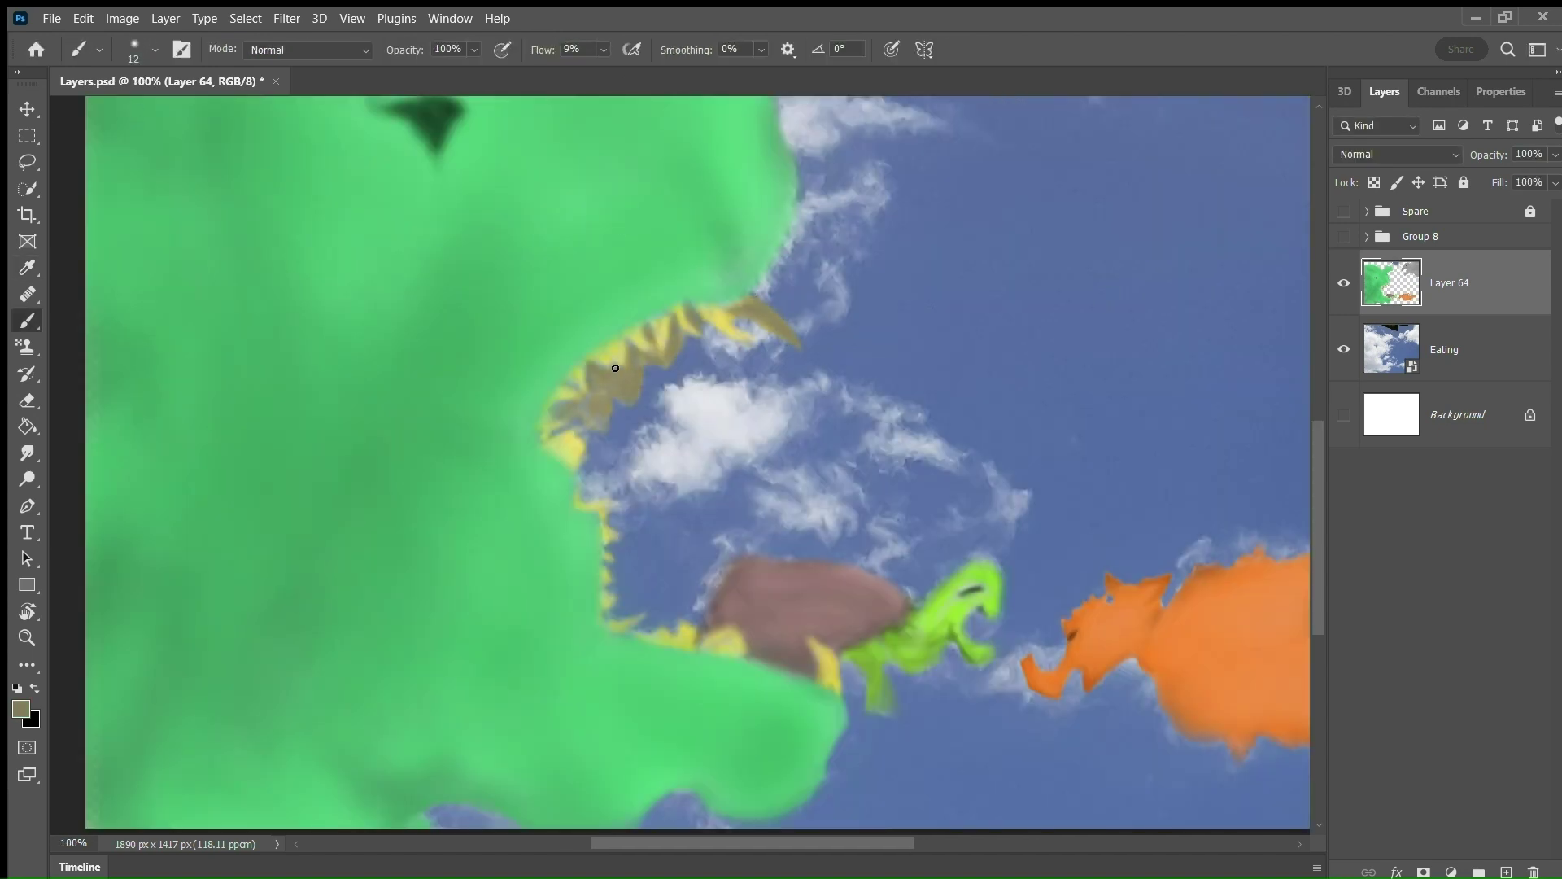
key(bracketleft)
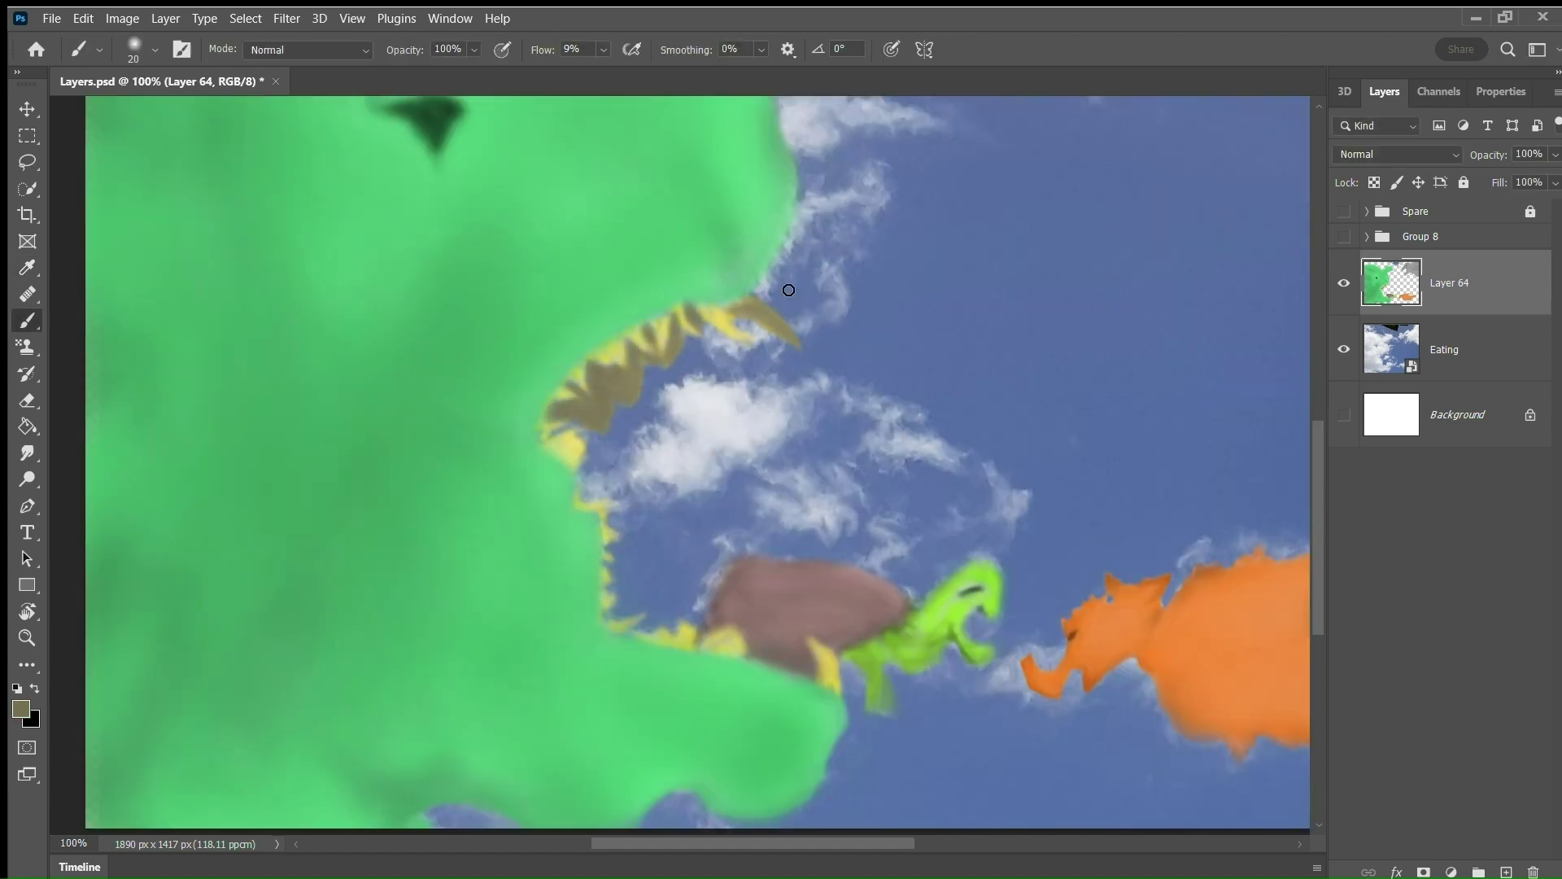
Brighten the monster's upper and lower teeth with pale yellow and shade the large upper fang at 9% flow.
mouse_move(703, 308)
mouse_down()
mouse_move(563, 441)
mouse_move(605, 570)
mouse_move(718, 650)
mouse_move(830, 680)
mouse_up()
alt+click(839, 692)
key(bracketright)
drag(757, 298, 793, 335)
alt+click(805, 345)
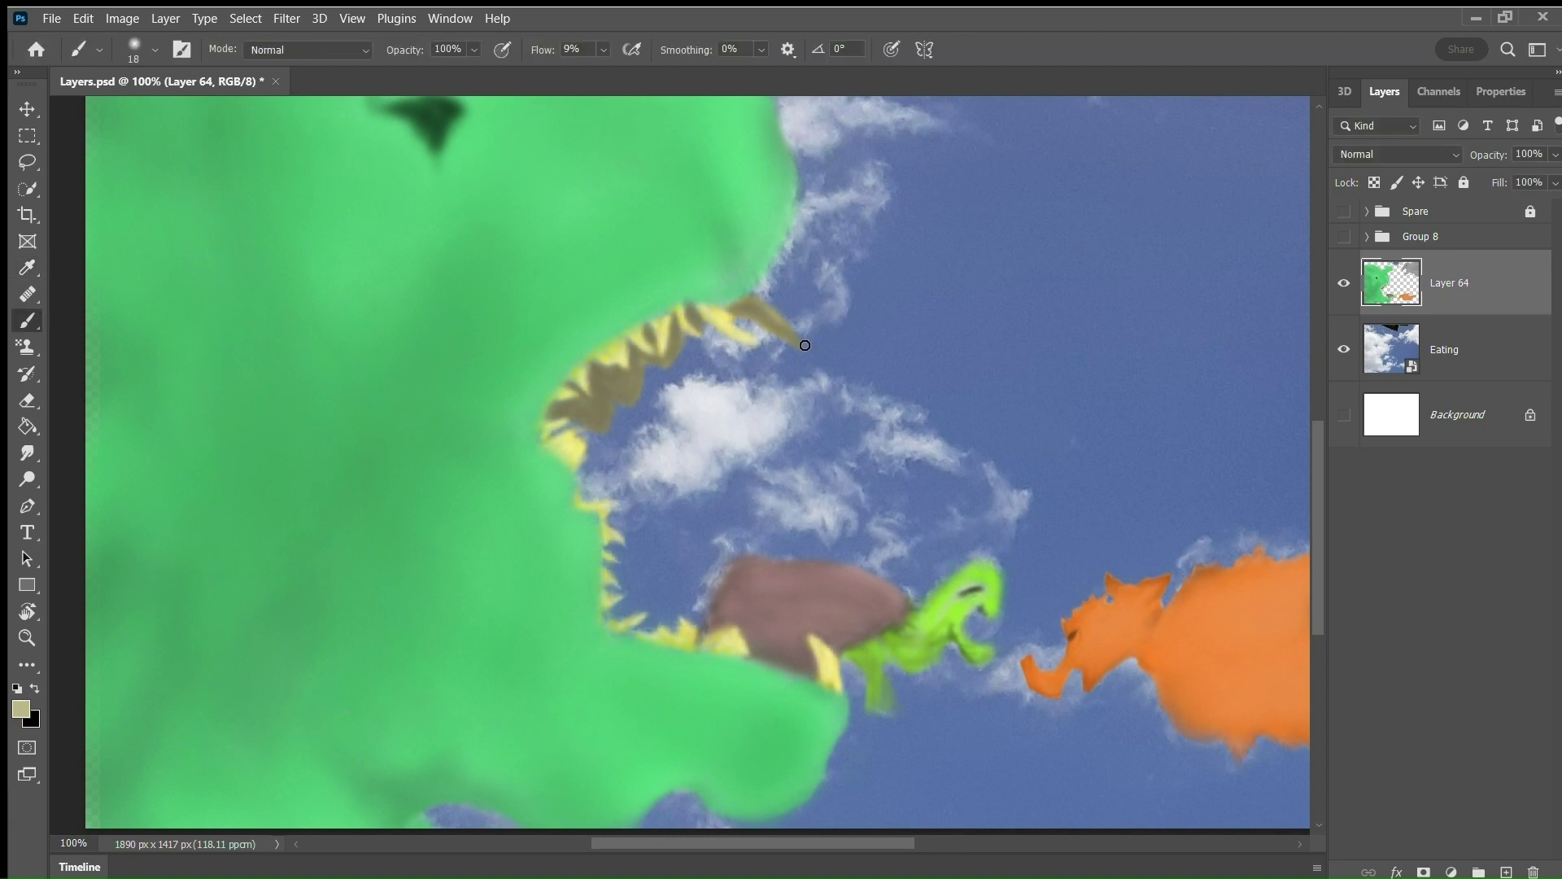
Touch up the olive shading behind the upper teeth with a 15 px brush, and sharpen the teeth with a 7 px eraser.
scroll(1058, 325, up, 5)
scroll(1058, 325, down, 3)
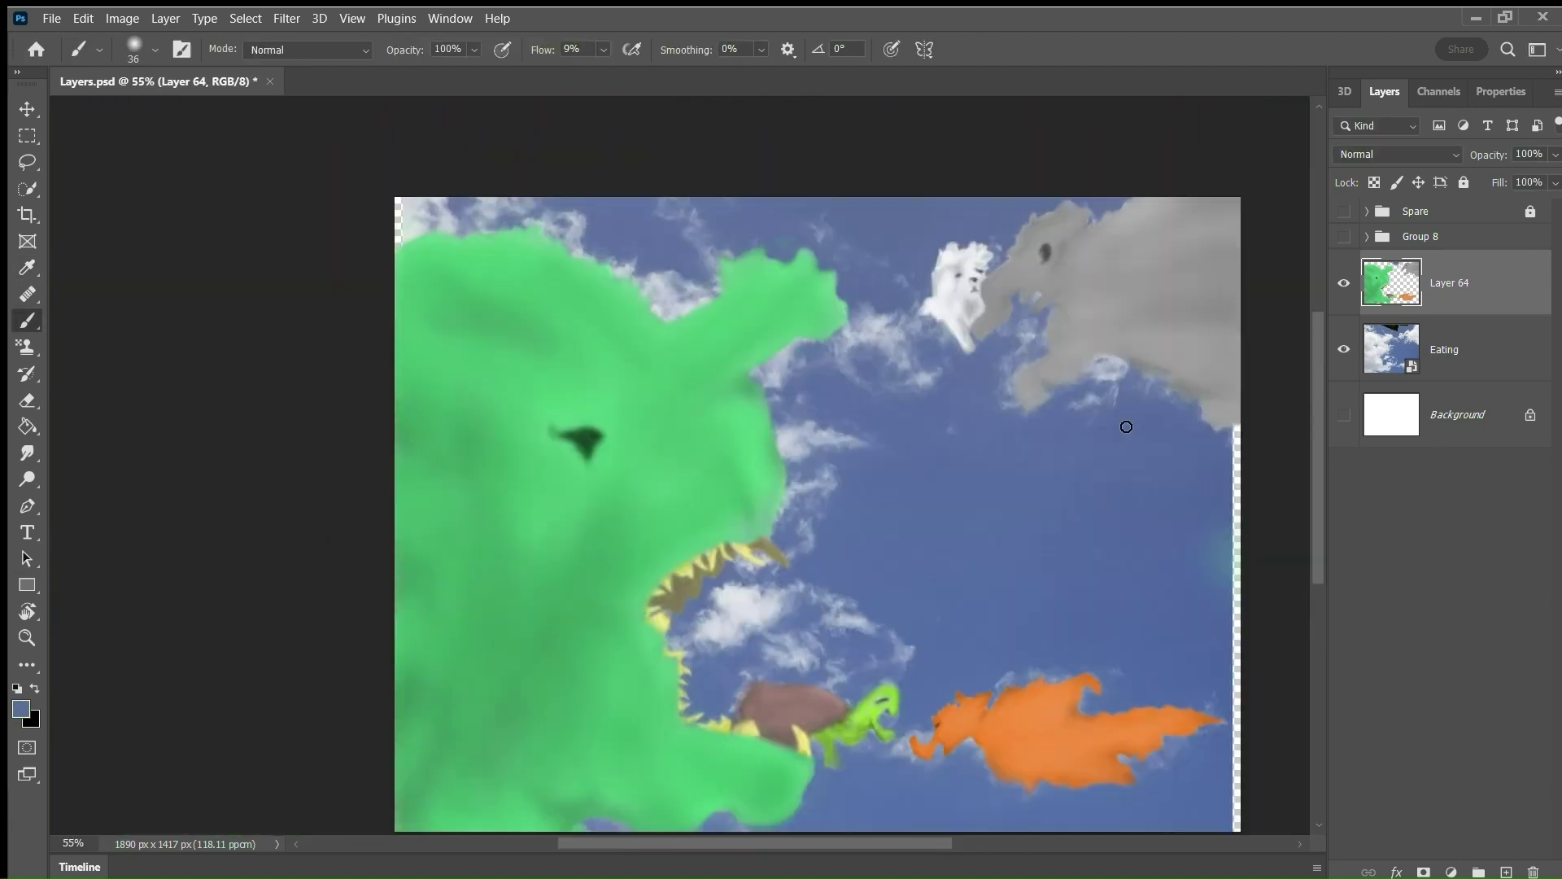
scroll(813, 407, up, 3)
key(bracketleft)
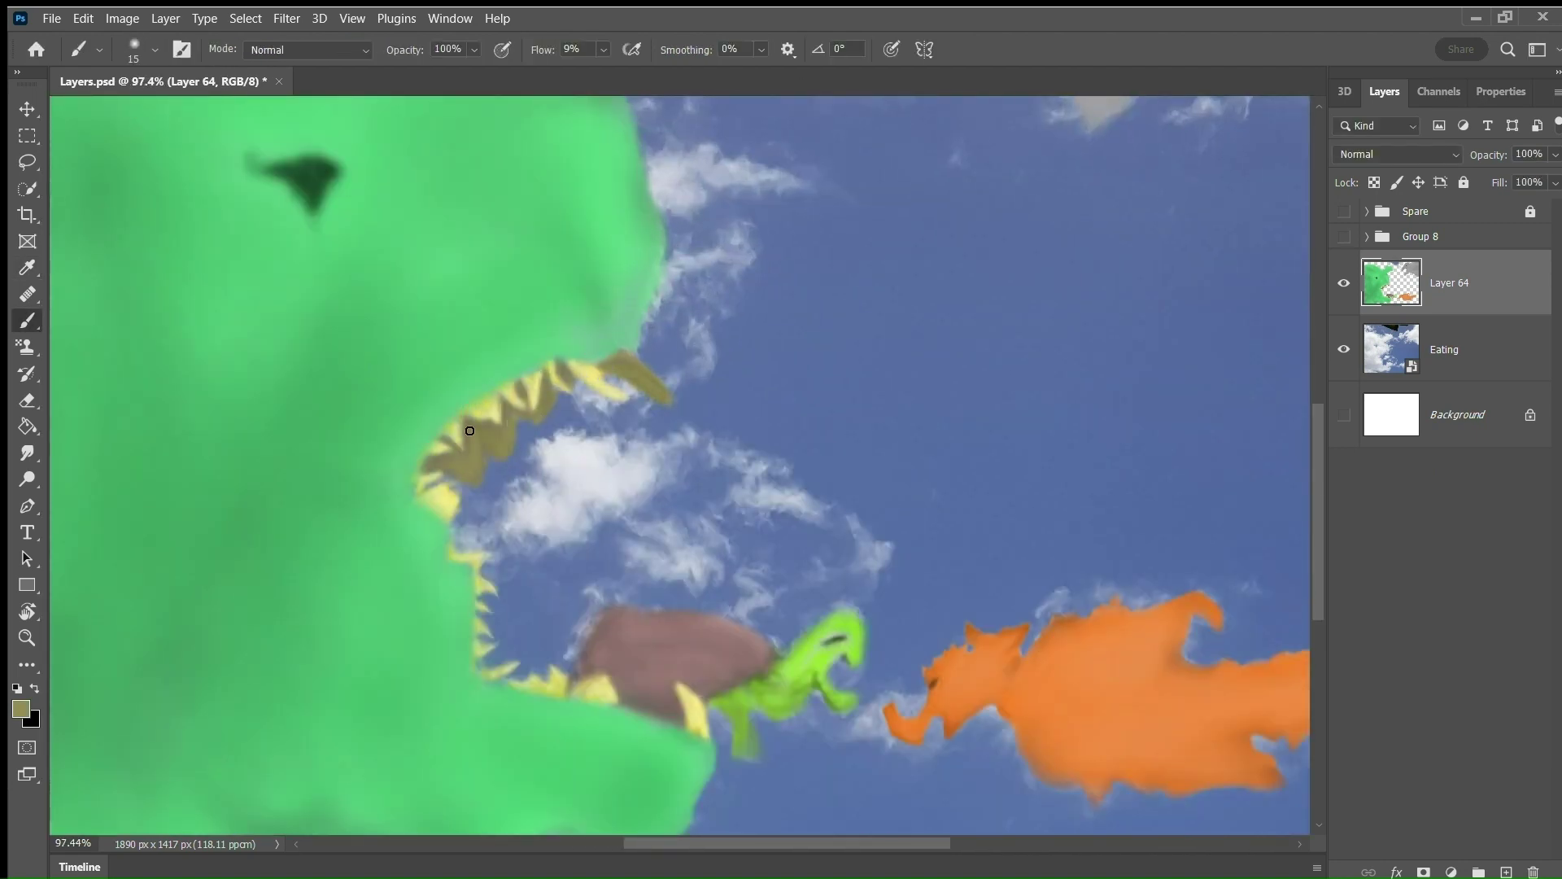
key(e)
key(ctrl+1)
scroll(674, 373, up, 2)
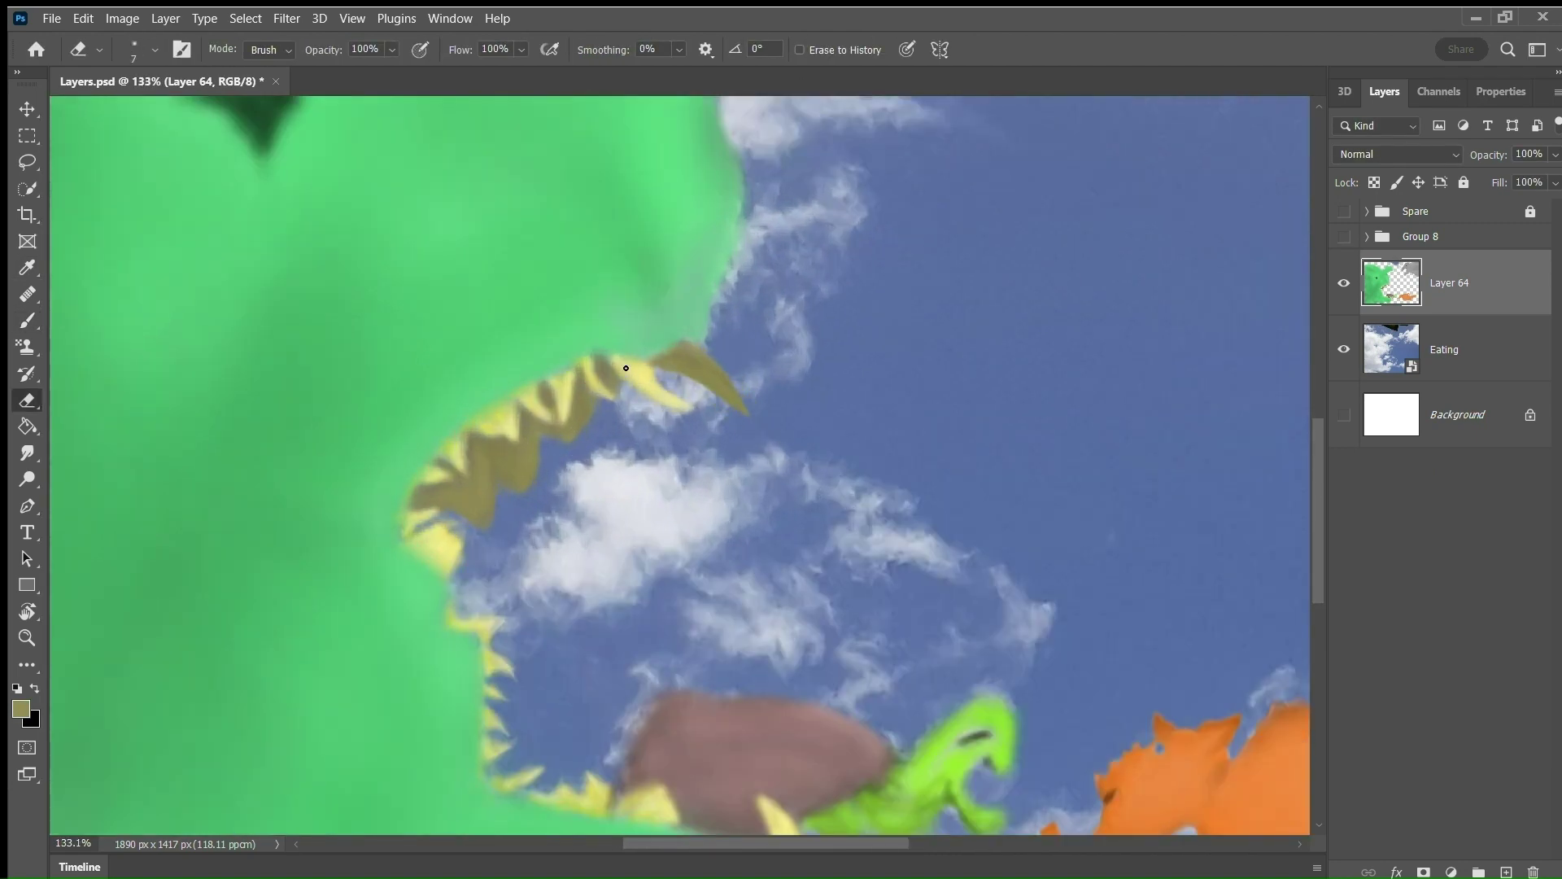
scroll(455, 525, down, 6)
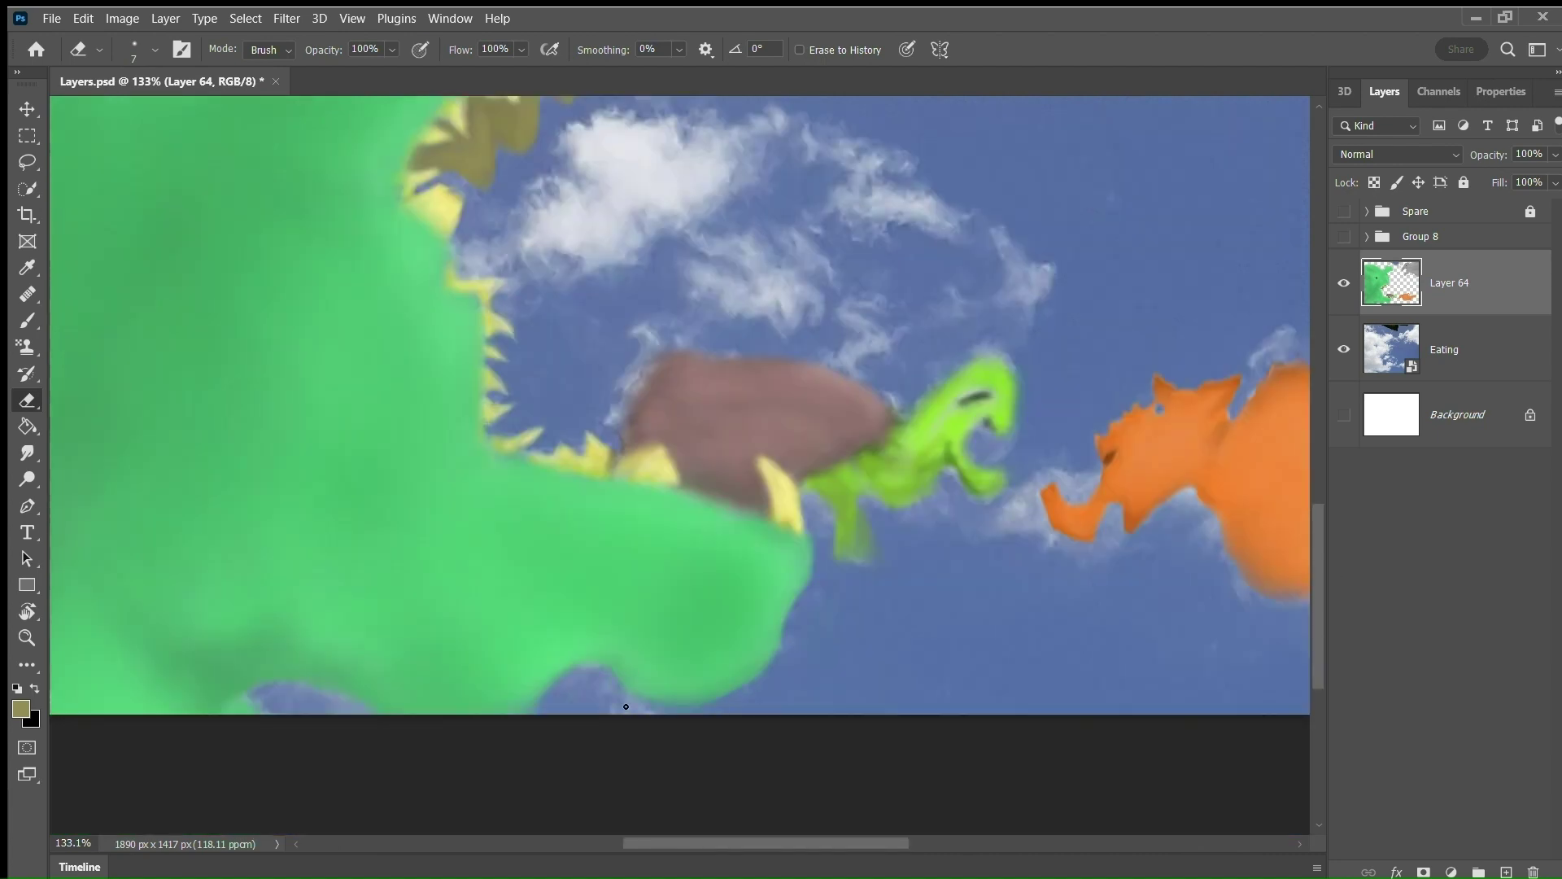
Lighten the orange creature's head and body with pale orange using a 94 px brush at 9% flow.
key(h)
drag(1091, 168, 826, 538)
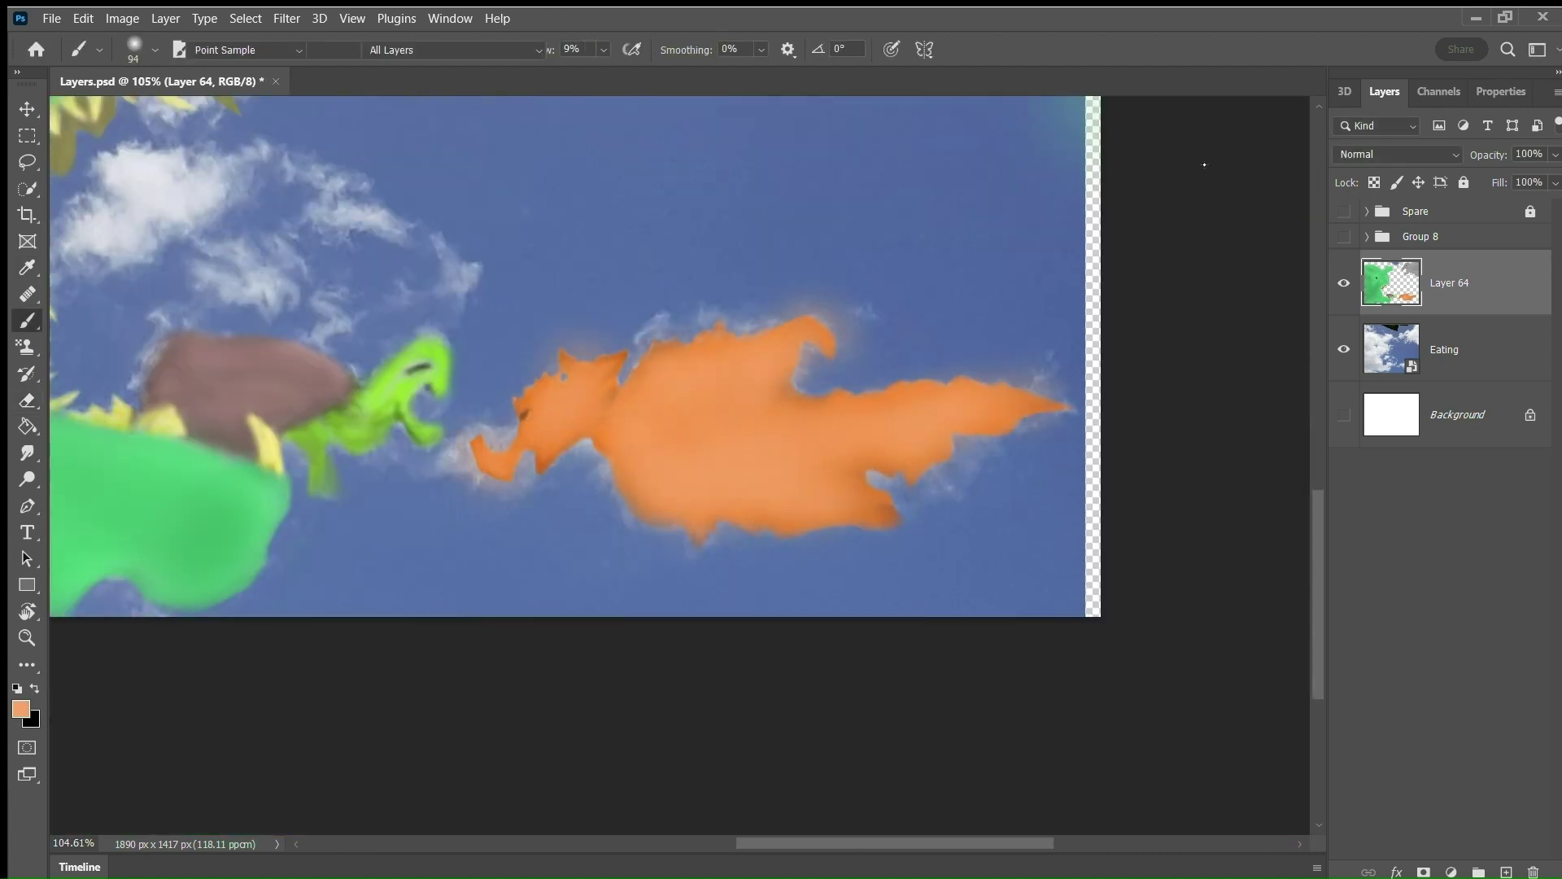
key(ctrl+plus)
scroll(356, 379, up, 2)
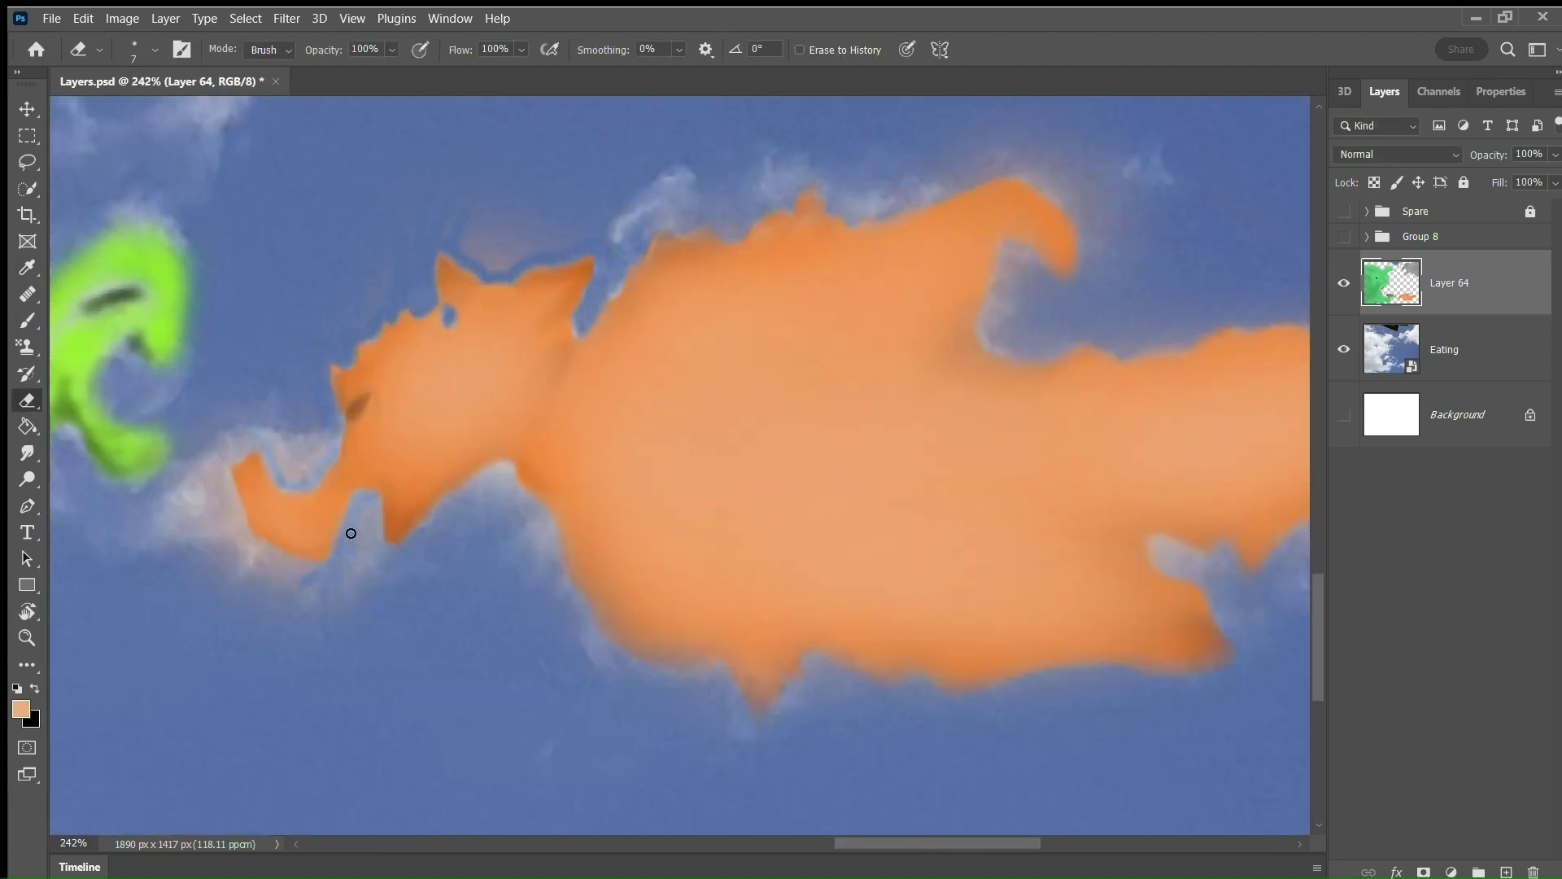
Erase the orange overspill around the orange creature's snout, ears and hooked back fin.
key(])
key(])
key(])
key(])
key(])
key(])
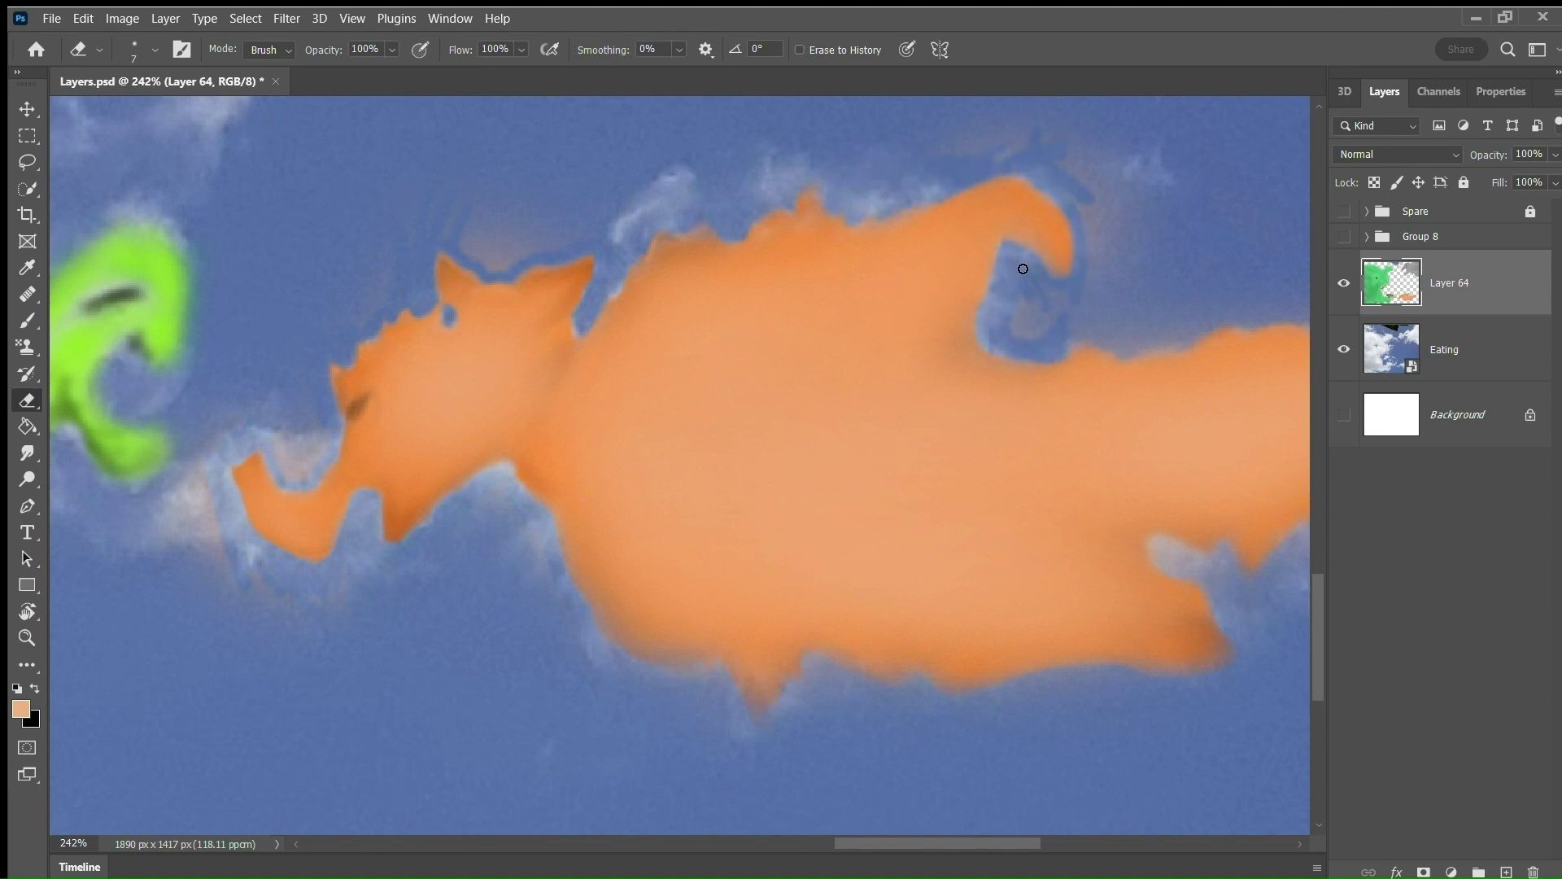
Erase the remaining orange overspill along the creature's underside and tail, using 23 px and 7 px eraser sizes.
scroll(1324, 592, up, 1)
scroll(314, 559, up, 1)
key([)
key([)
scroll(1018, 645, right, 10)
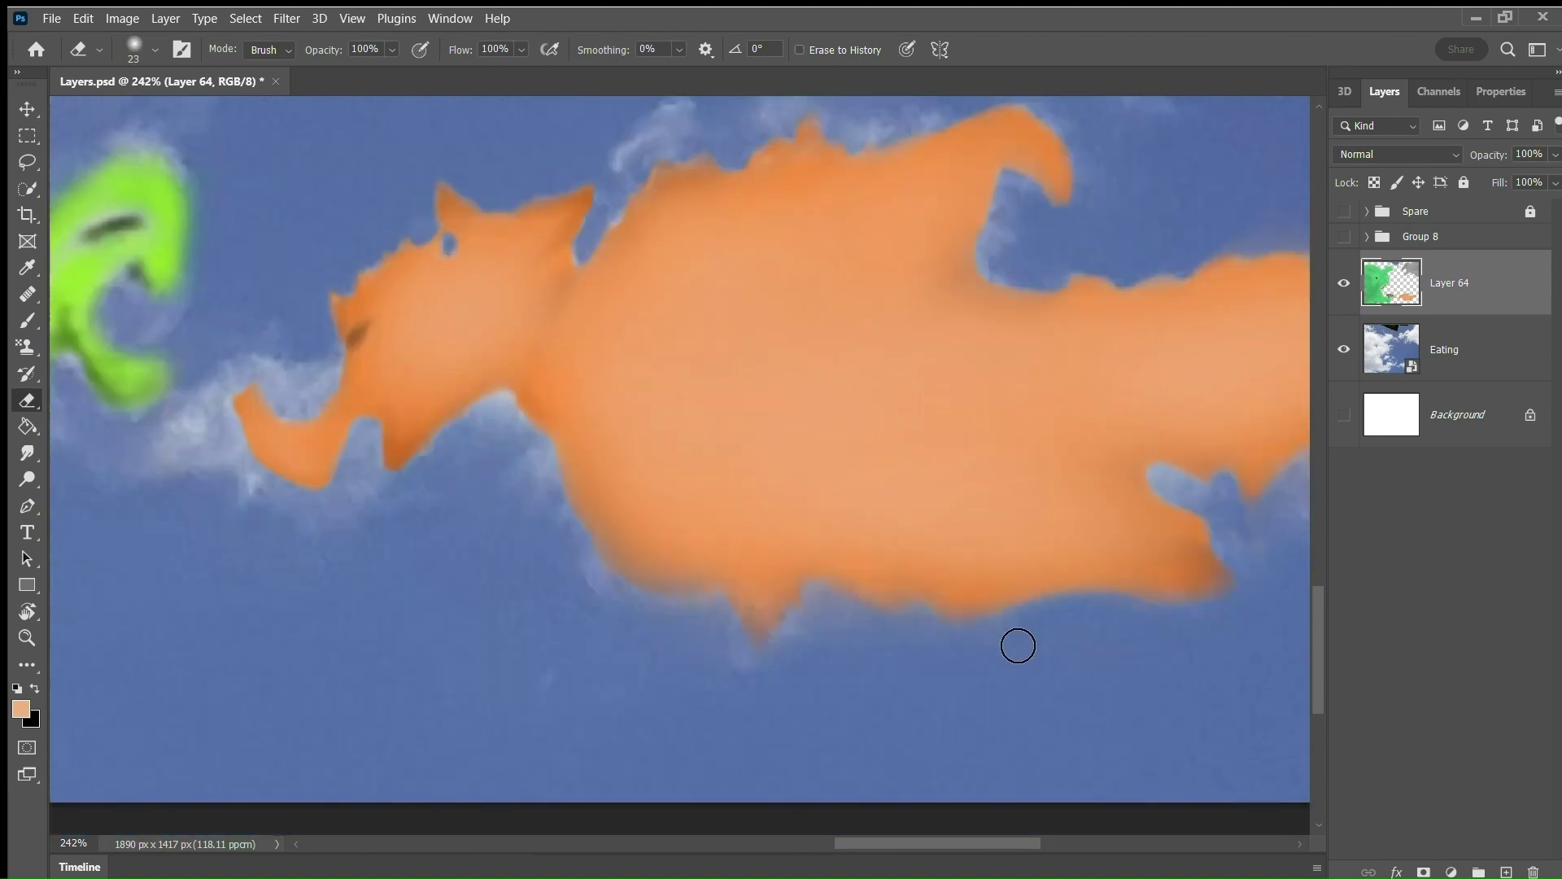
scroll(917, 540, down, 2)
drag(1017, 268, 749, 244)
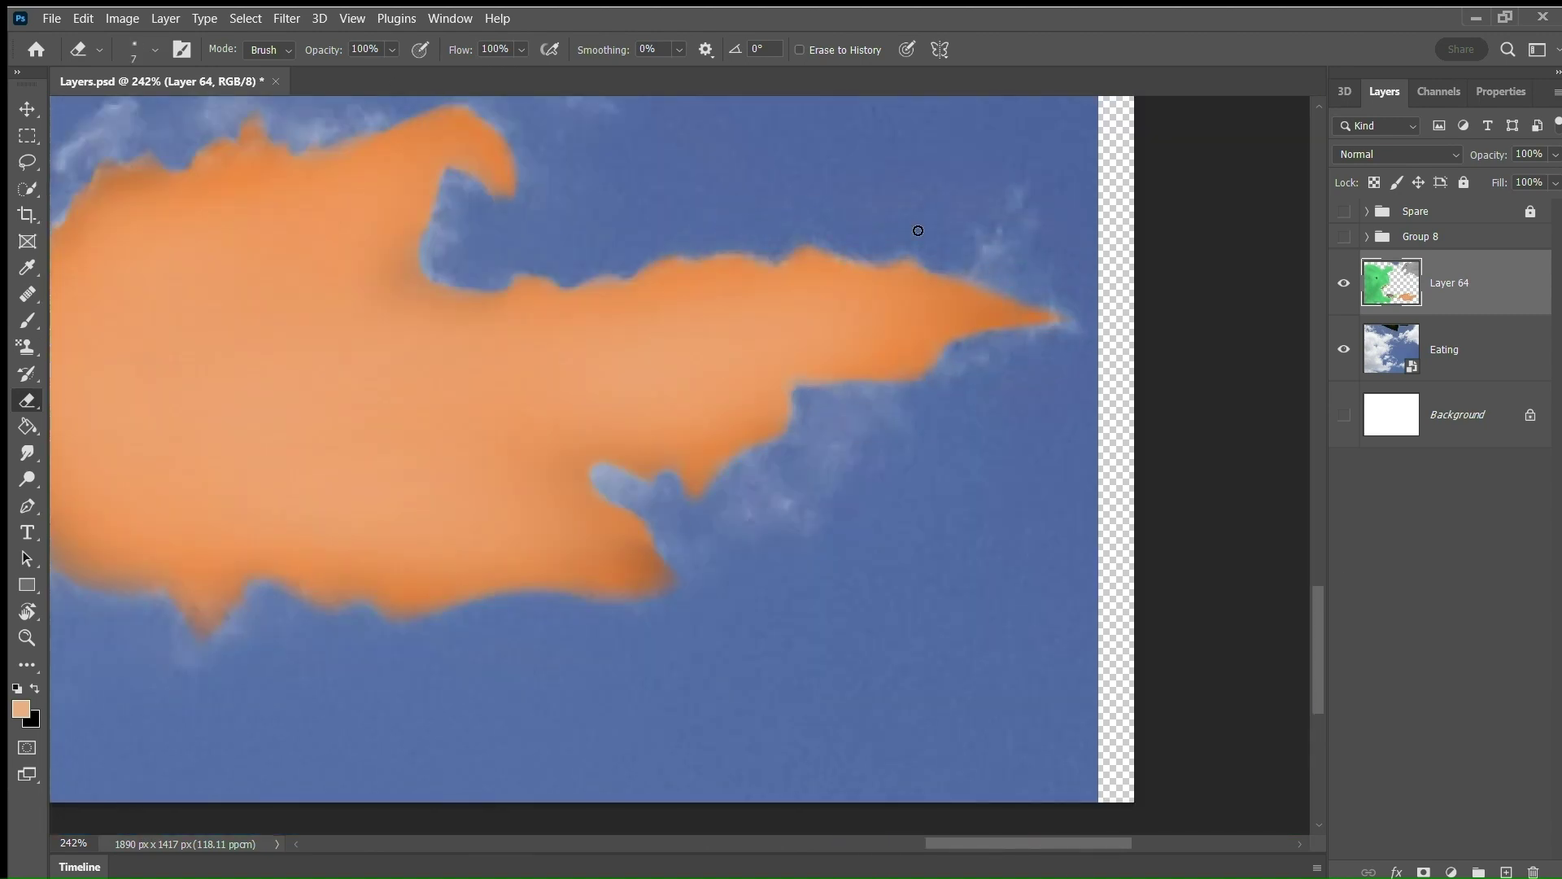